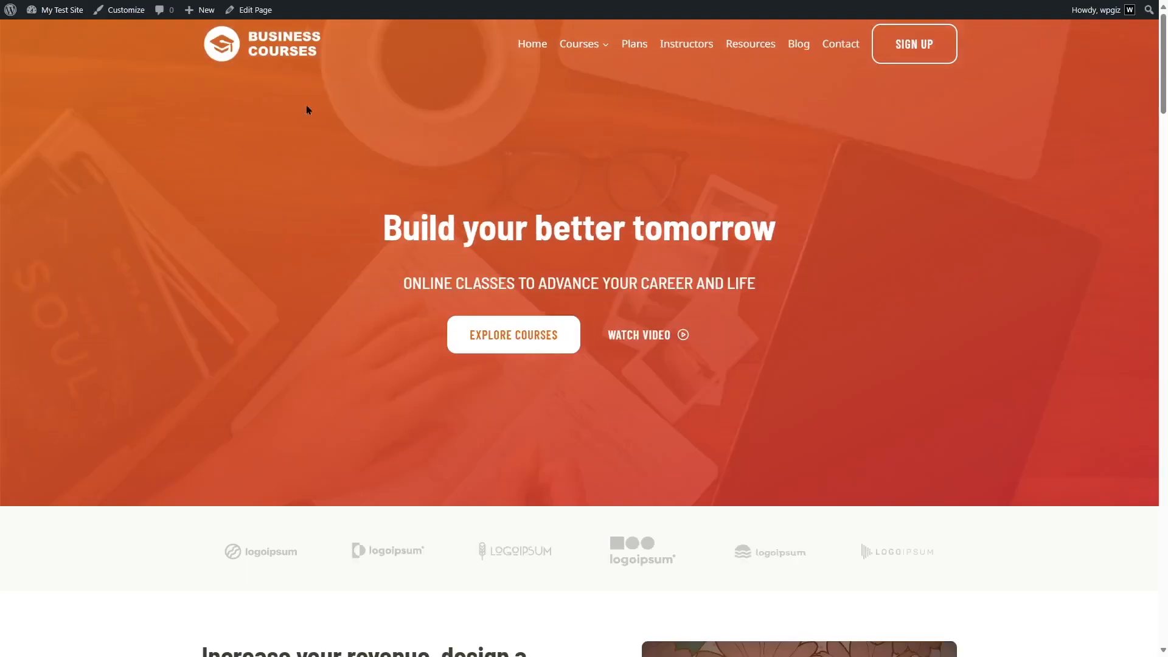
Review the online course site's homepage from the hero banner down to the footer.
scroll(535, 170, "down", 8)
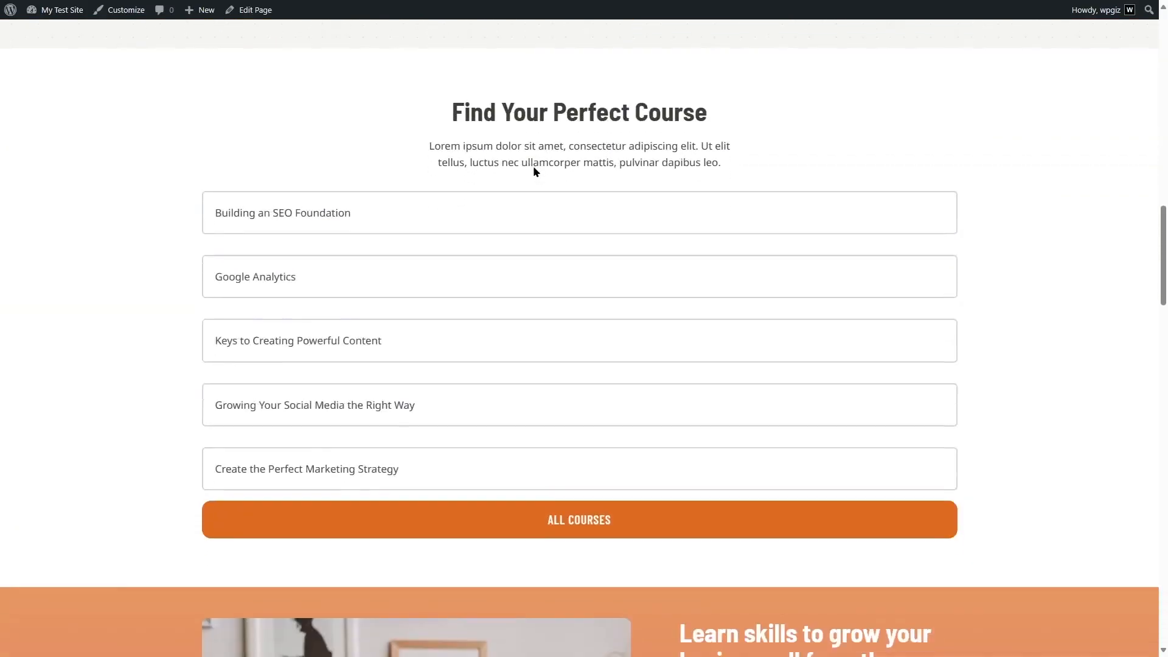
scroll(304, 201, "down", 3)
scroll(302, 194, "down", 14)
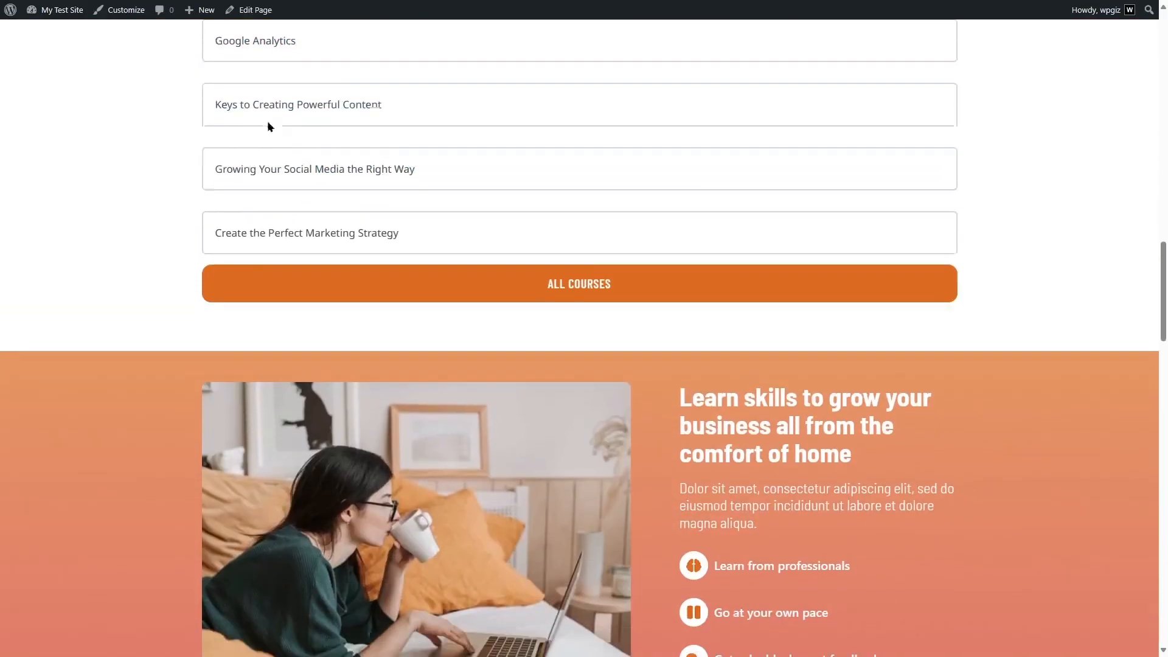
scroll(321, 227, "down", 15)
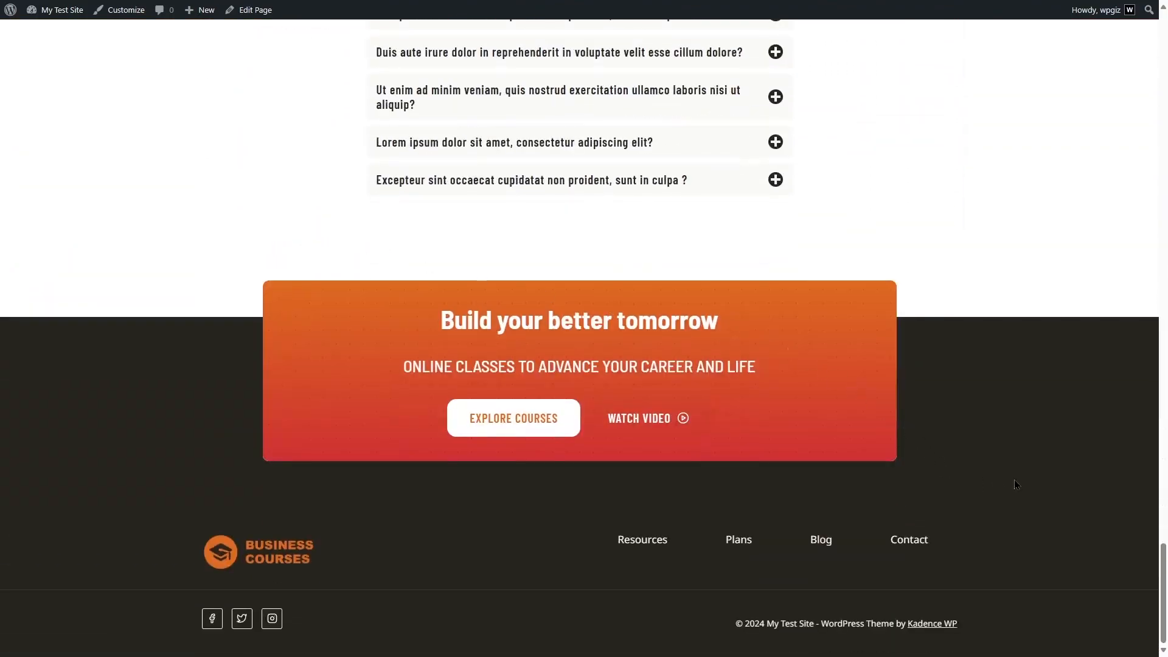
left_click_drag(1164, 583, 1164, 47)
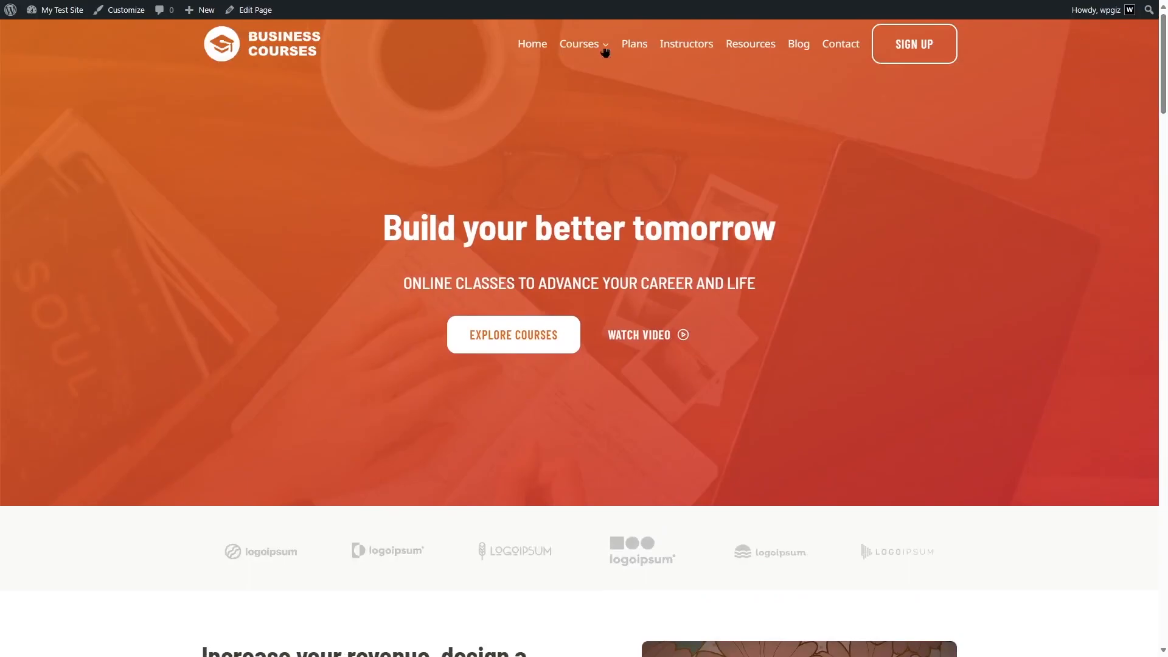
Open the LearnDash course list in the site's WordPress dashboard.
mouse_move(58, 11)
left_click(44, 31)
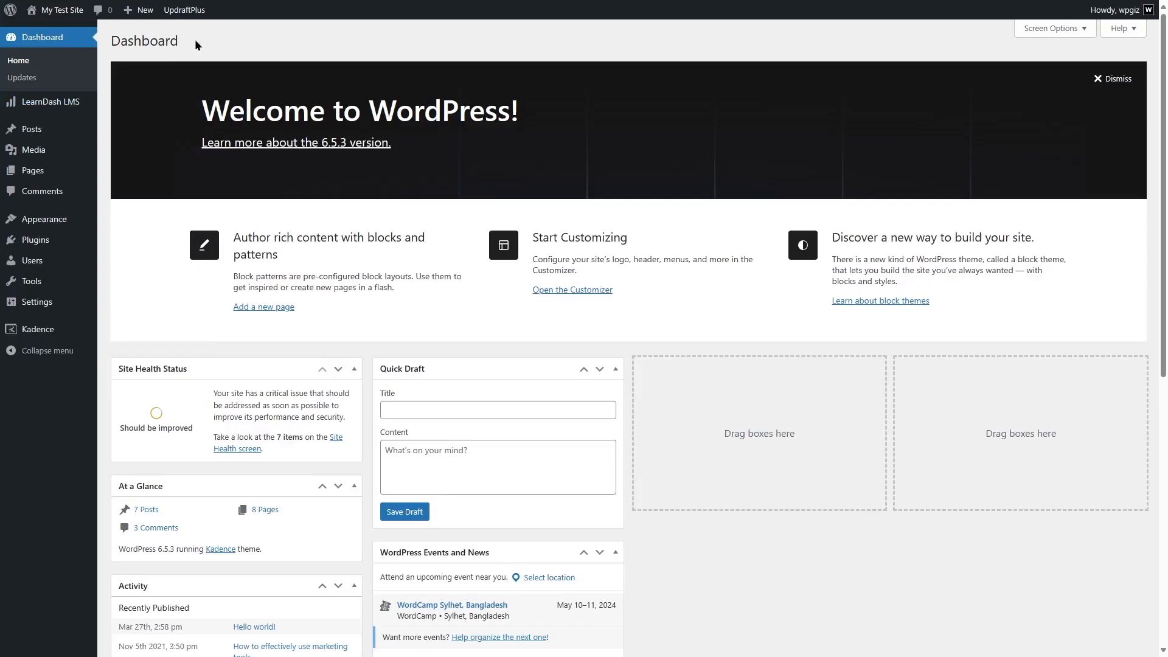
mouse_move(69, 108)
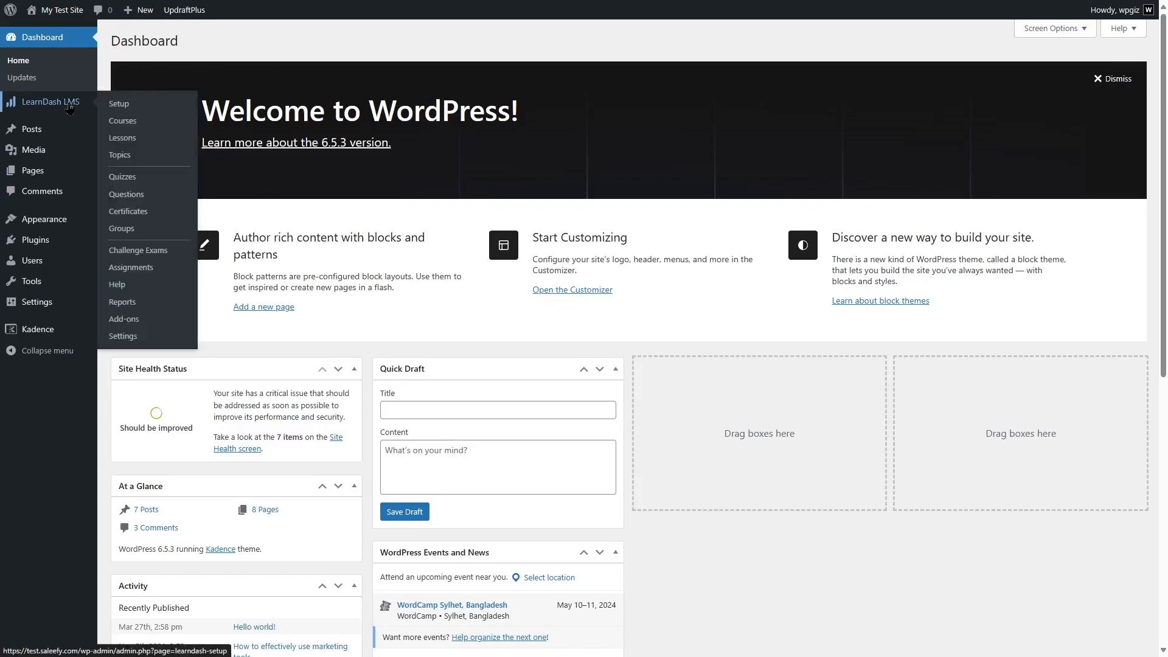
left_click(133, 122)
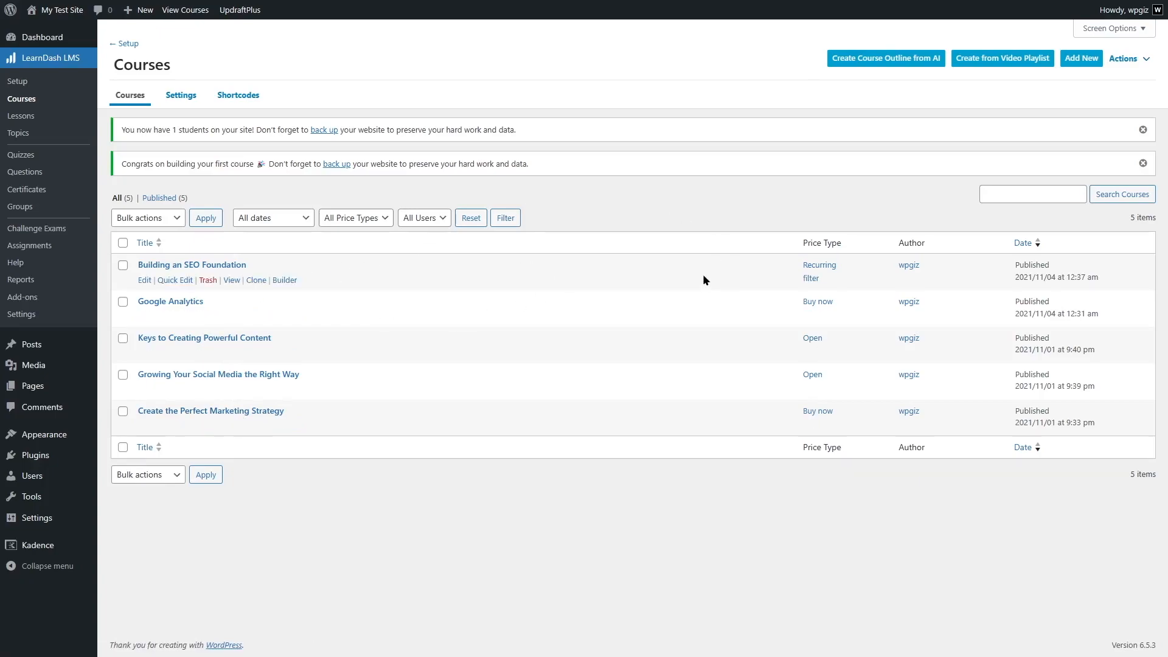
left_click(1029, 66)
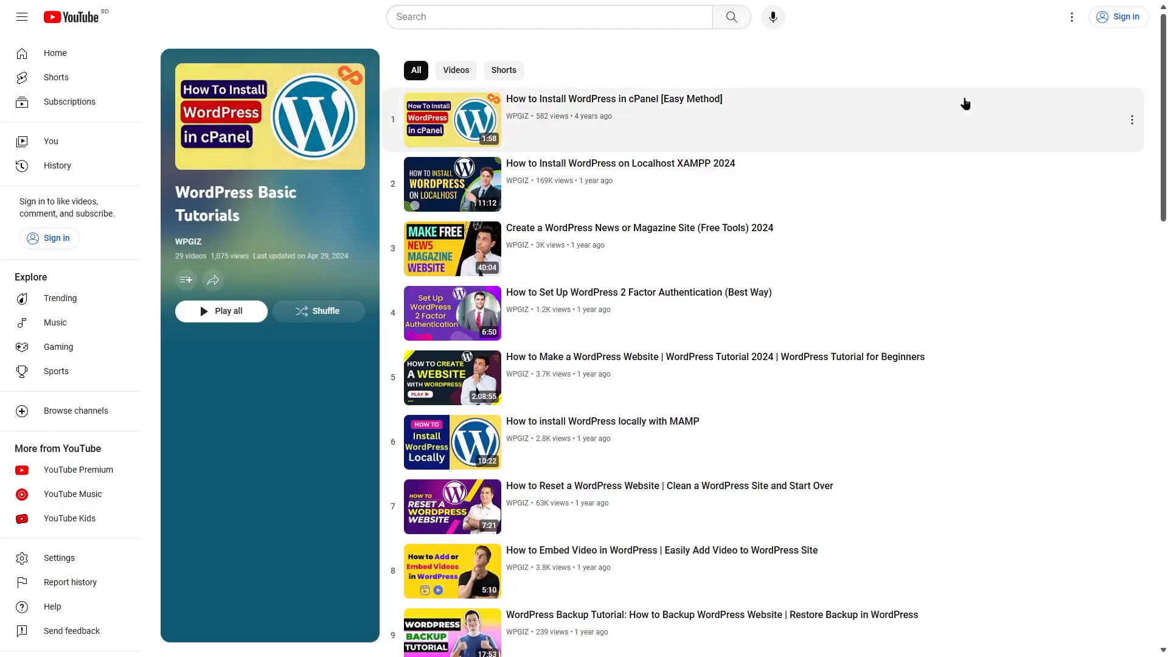
scroll(365, 235, "down", 5)
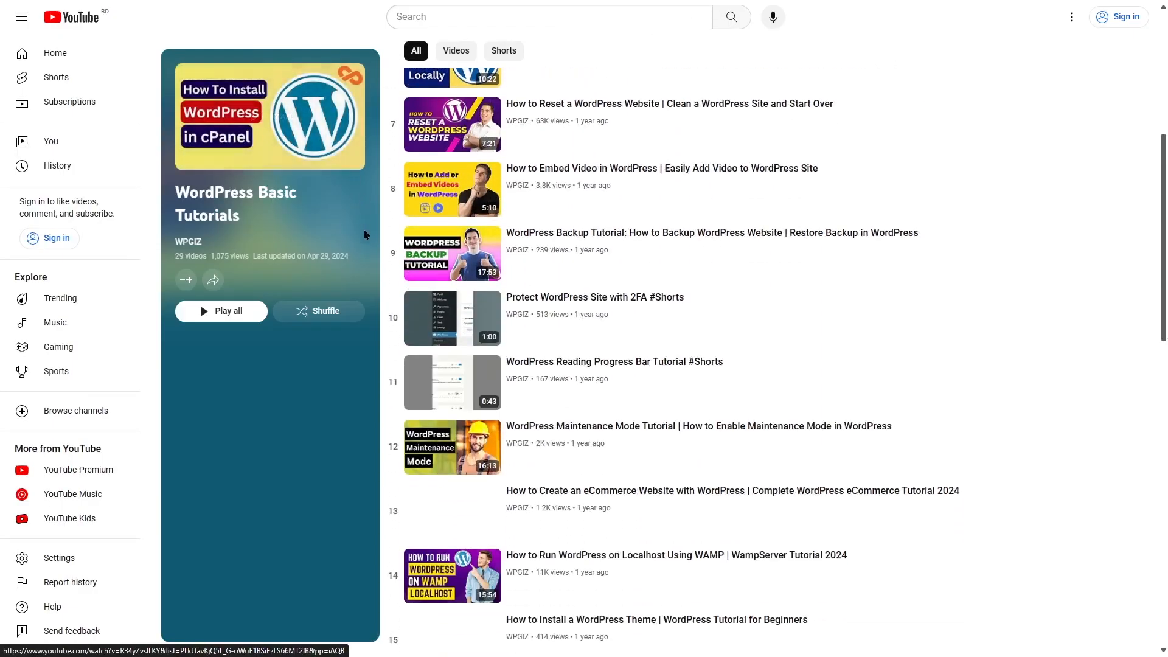
scroll(514, 282, "up", 5)
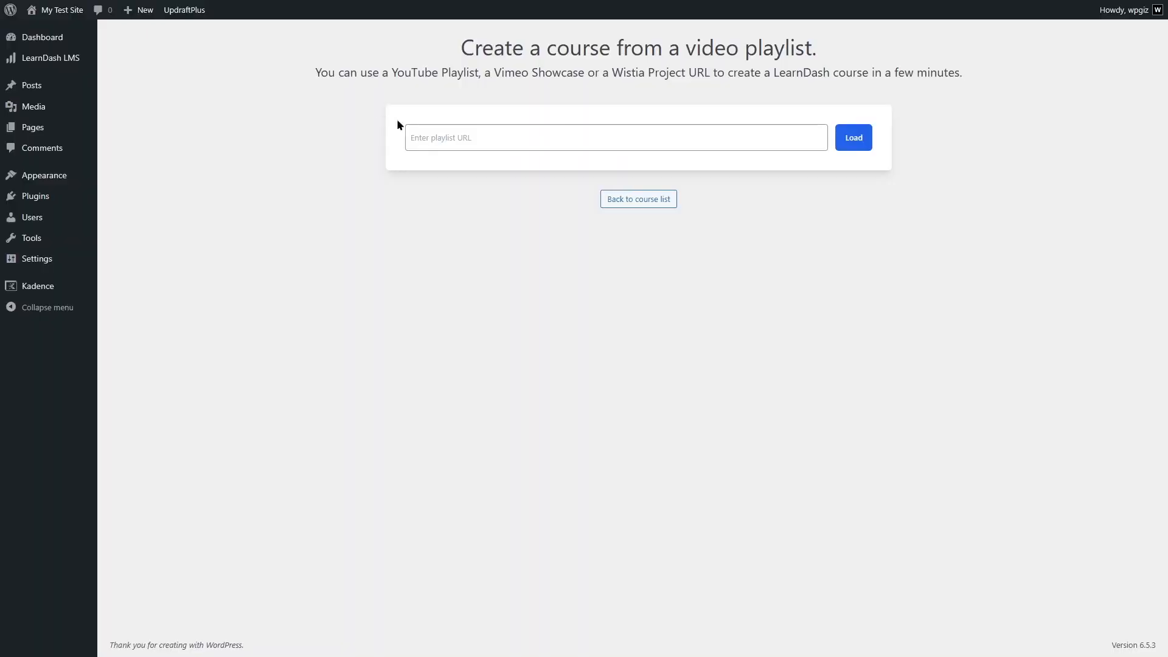
left_click(440, 136)
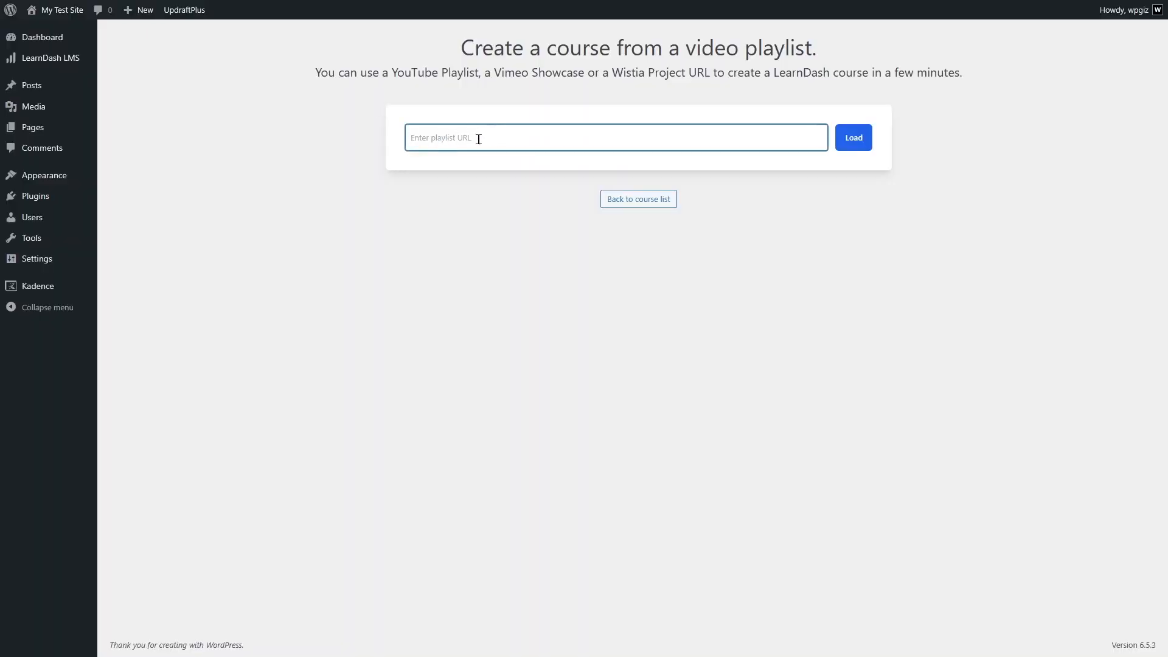
type("https://www.youtube.com/playlist?list=PLkJTavKjQ5L_G-oWuF1BSiEzLS66MT2IB")
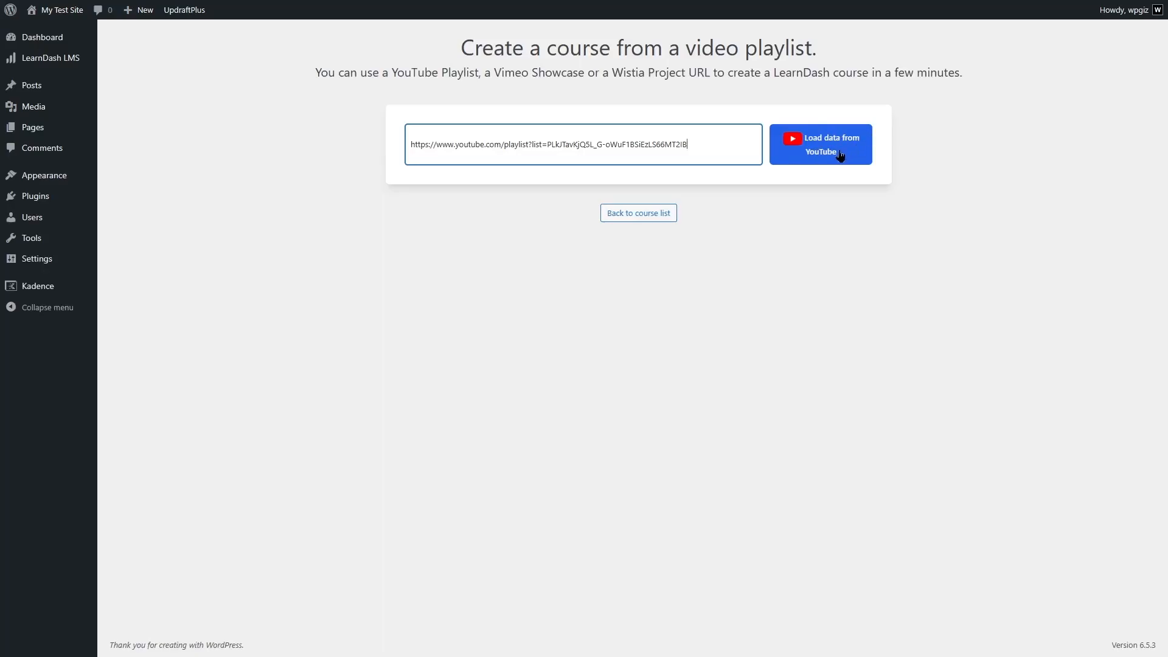
left_click(816, 157)
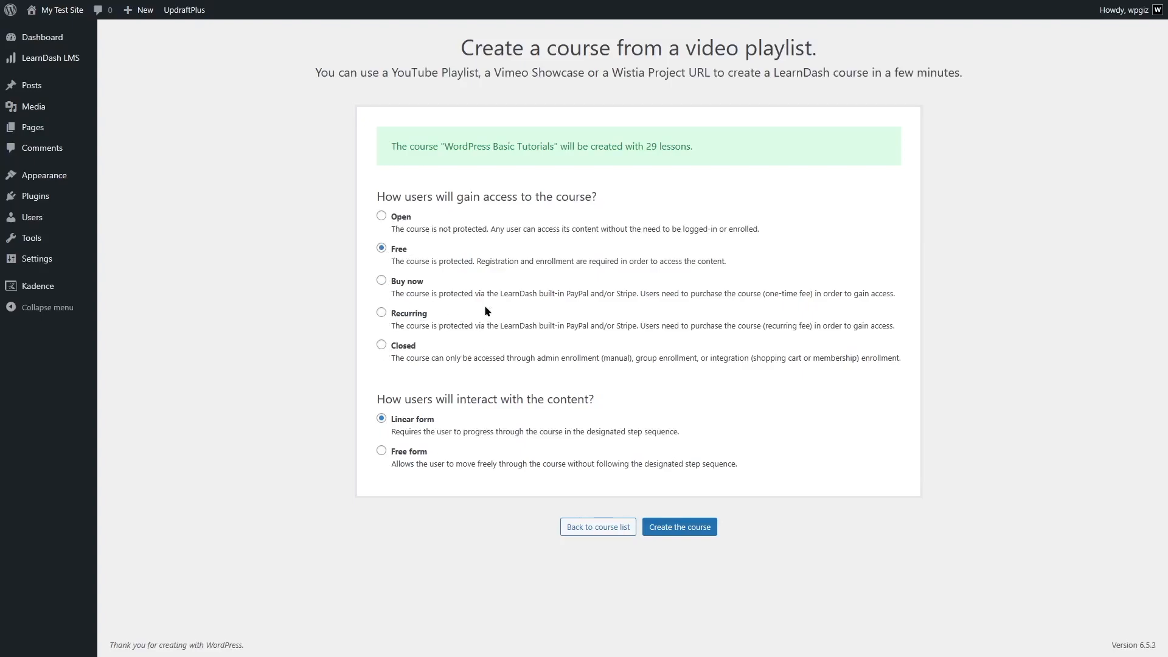
Try the Open, Free, Buy now, Recurring and Closed access modes, examining their course price and billing cycle options.
left_click(382, 216)
left_click(381, 248)
left_click(381, 280)
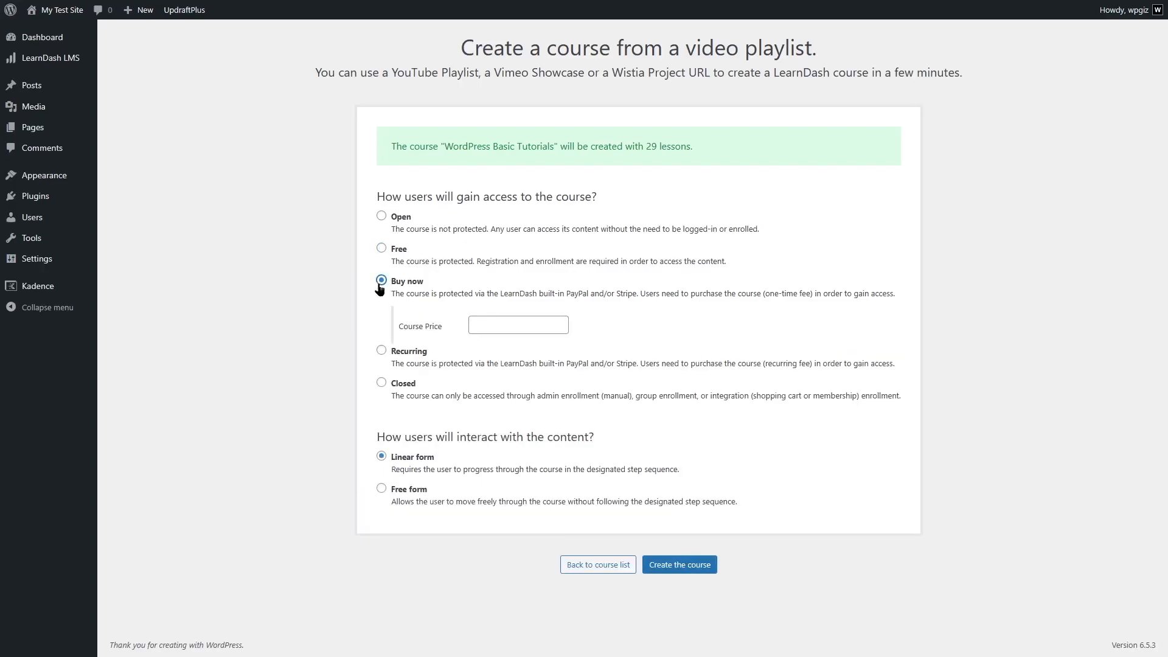
left_click(511, 329)
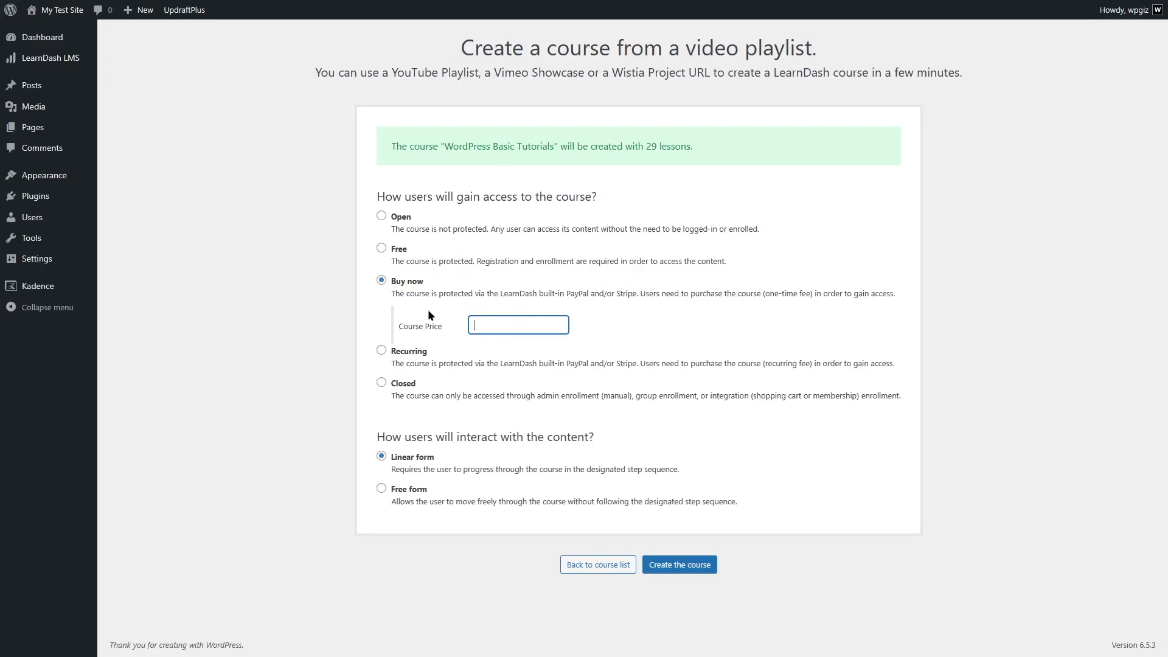
left_click(381, 350)
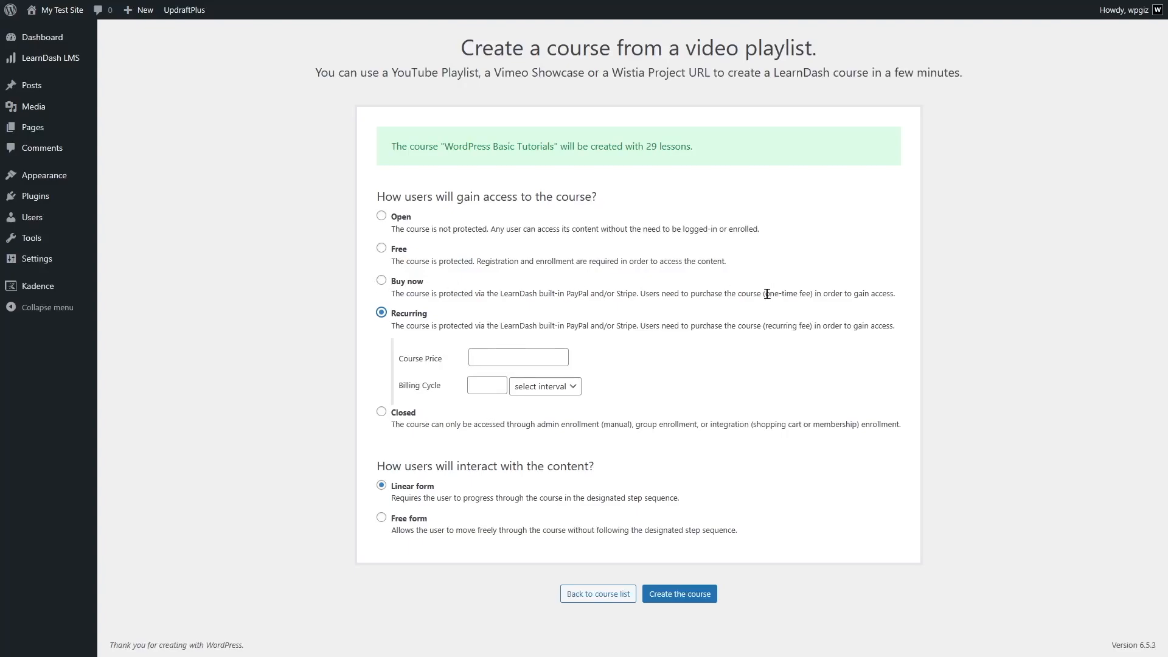
left_click(381, 280)
left_click(381, 350)
left_click(527, 356)
left_click(487, 386)
left_click(515, 390)
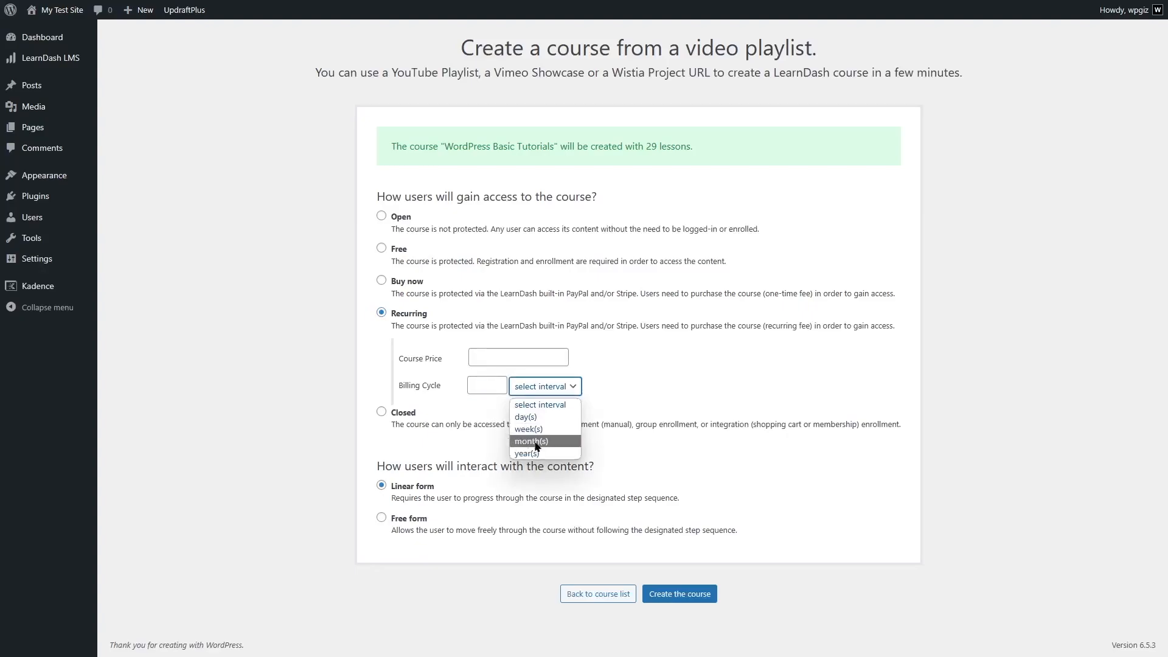
left_click(476, 404)
left_click(381, 410)
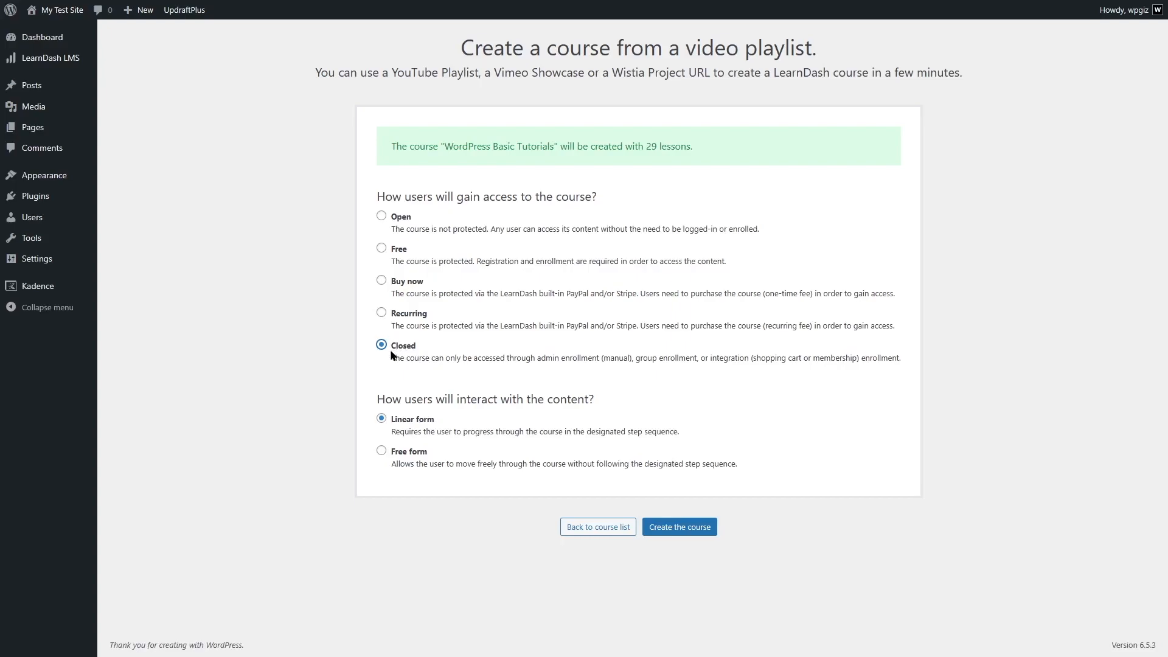
Set the course access to Free and create the course from the playlist.
left_click(381, 248)
left_click(689, 532)
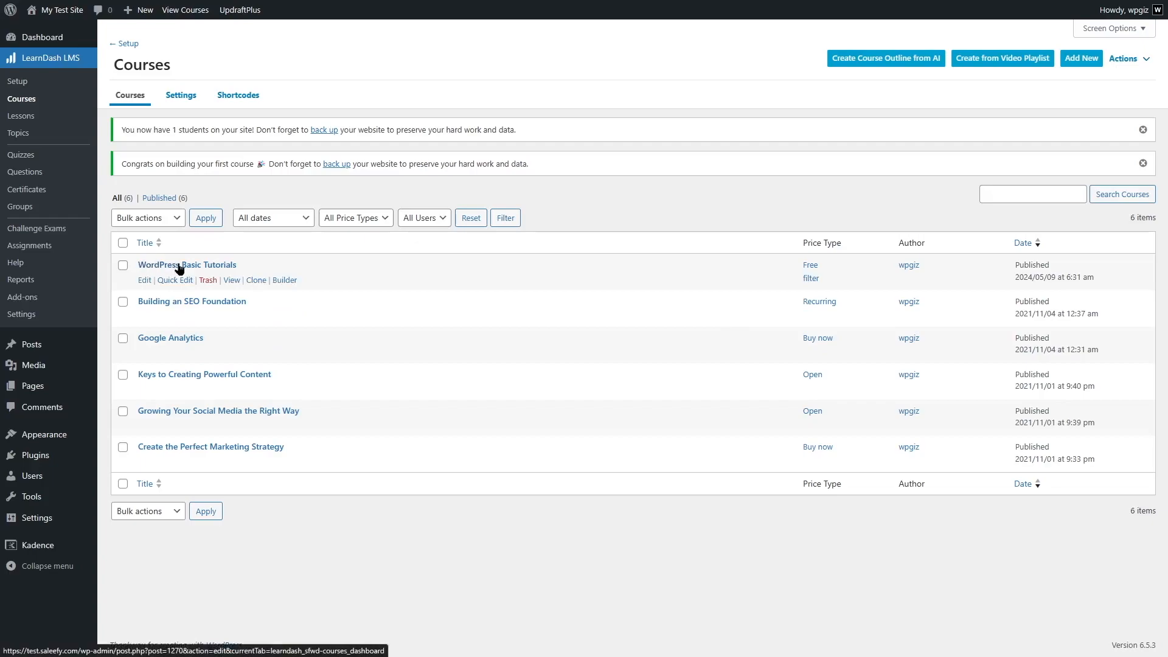
Open the WordPress Basic Tutorials course for editing and retitle it "WordPress Basic For Everyone".
left_click(144, 280)
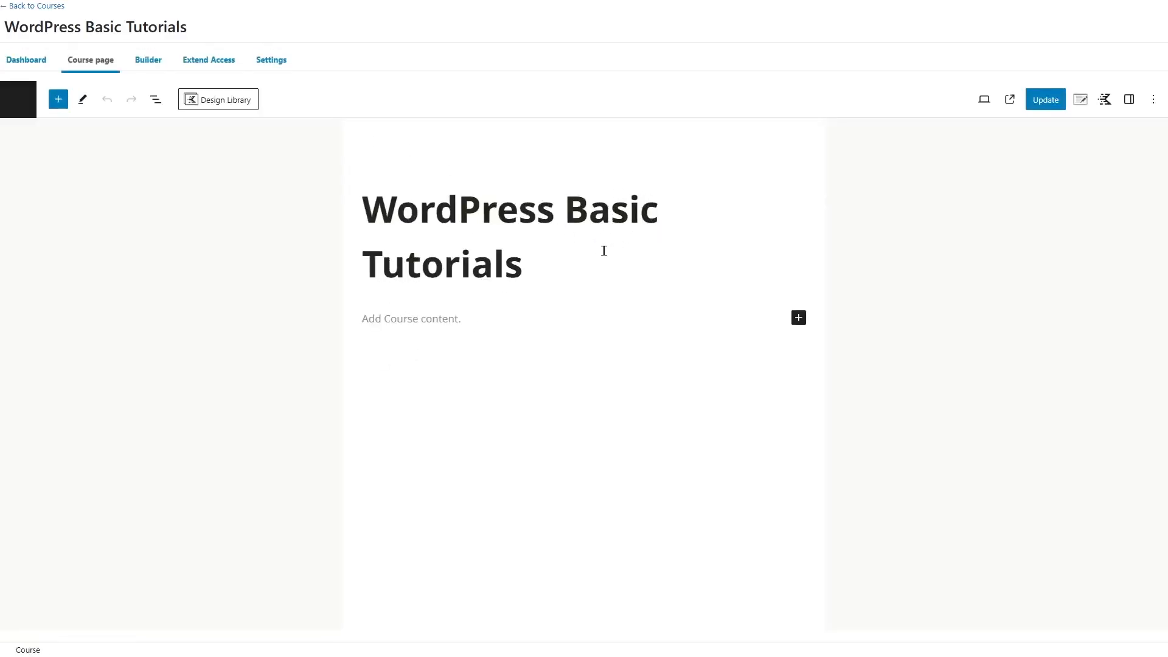
left_click_drag(558, 275, 512, 268)
left_click(551, 274)
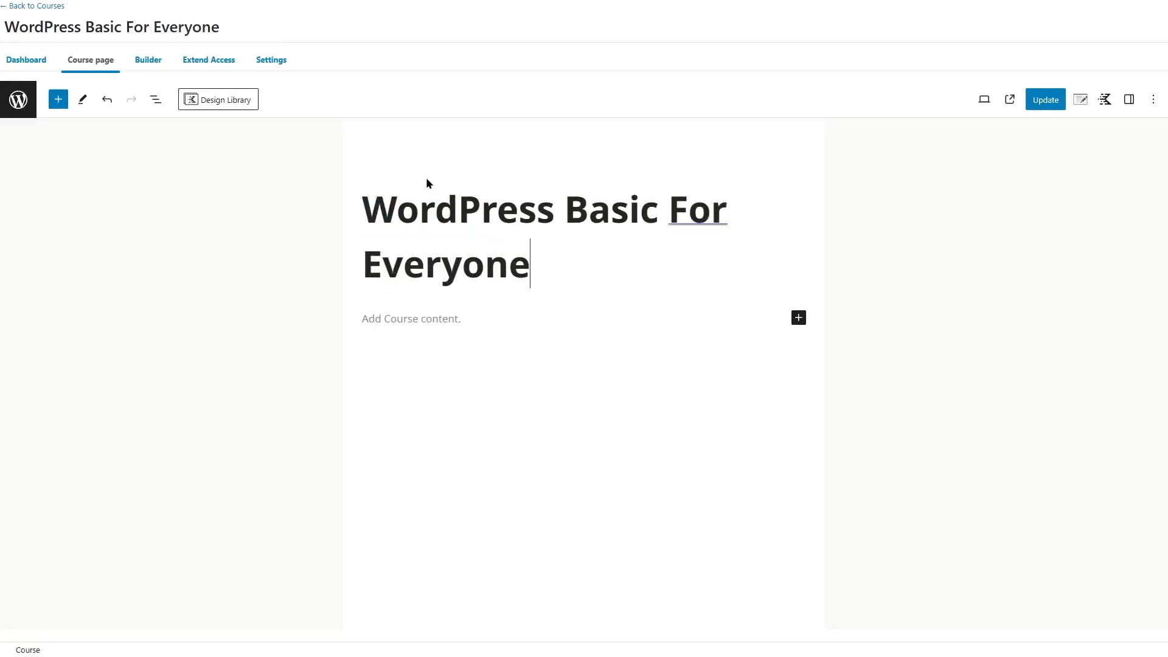
Add several lorem ipsum paragraphs as the course page content and save the update.
left_click(521, 320)
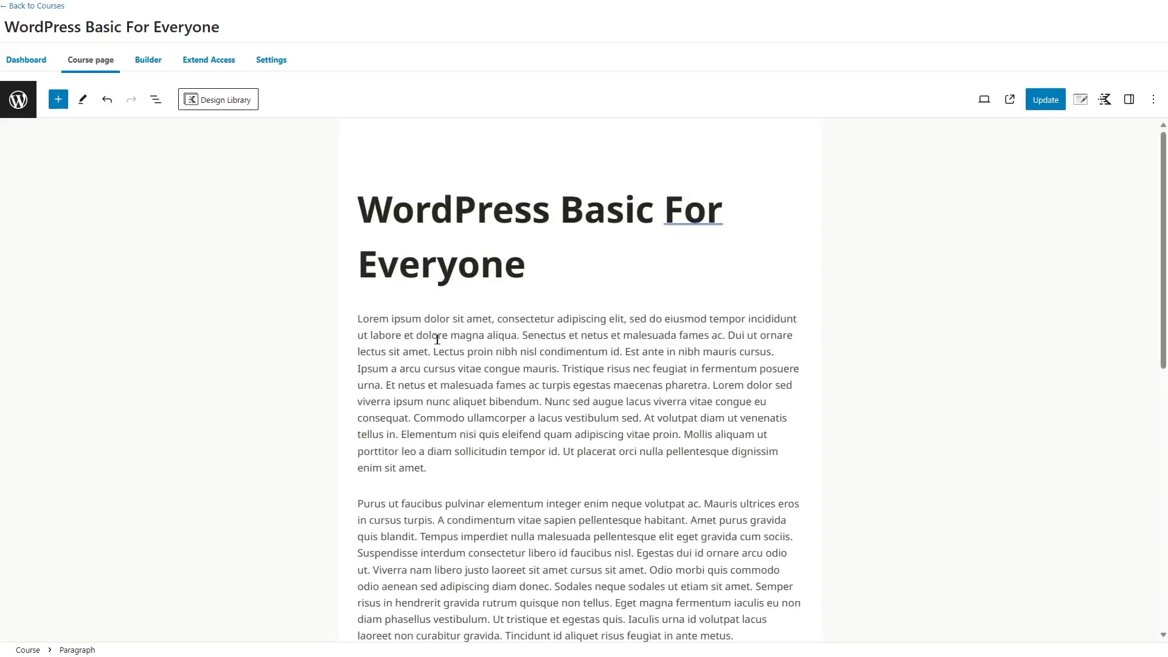
scroll(462, 341, "down", 6)
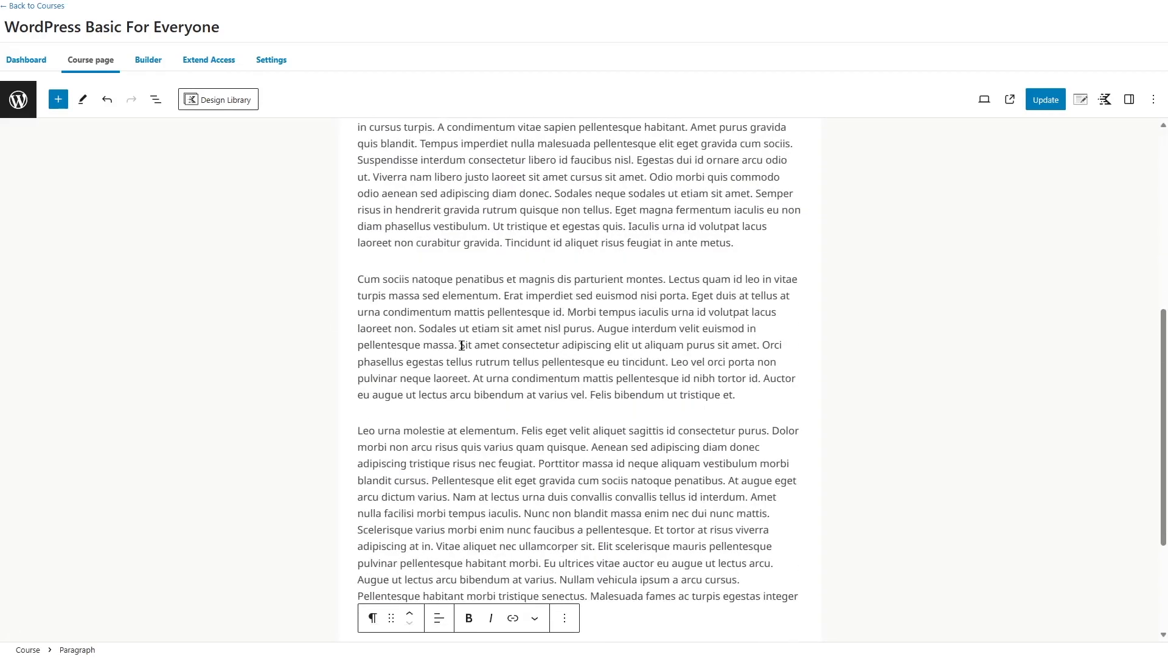
scroll(462, 345, "up", 6)
left_click(427, 376)
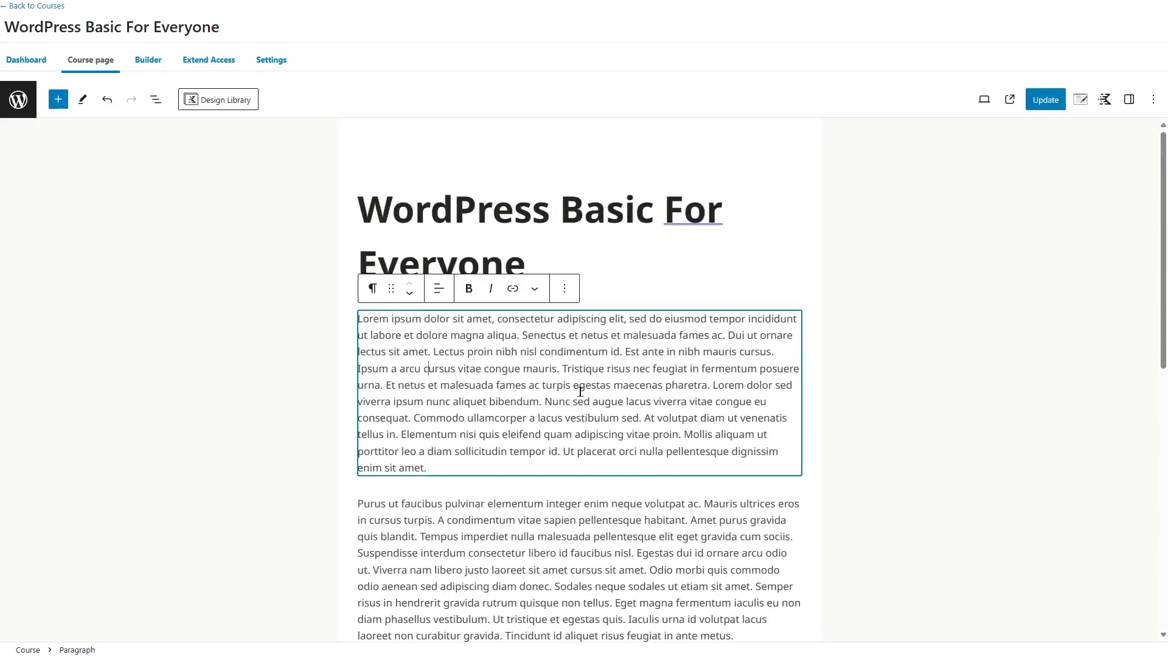
left_click(1050, 104)
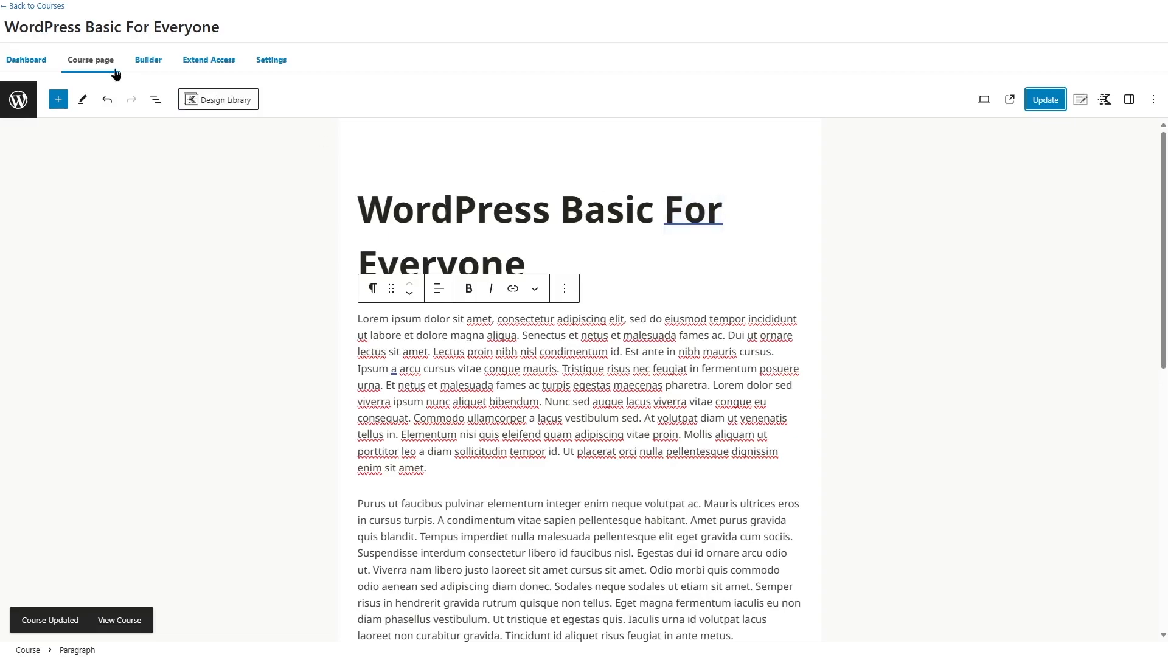
Review the lesson list in the course builder and try reordering the lesson "How to Install WordPress on Localhost XAMPP 2024".
left_click(142, 63)
scroll(177, 207, "down", 8)
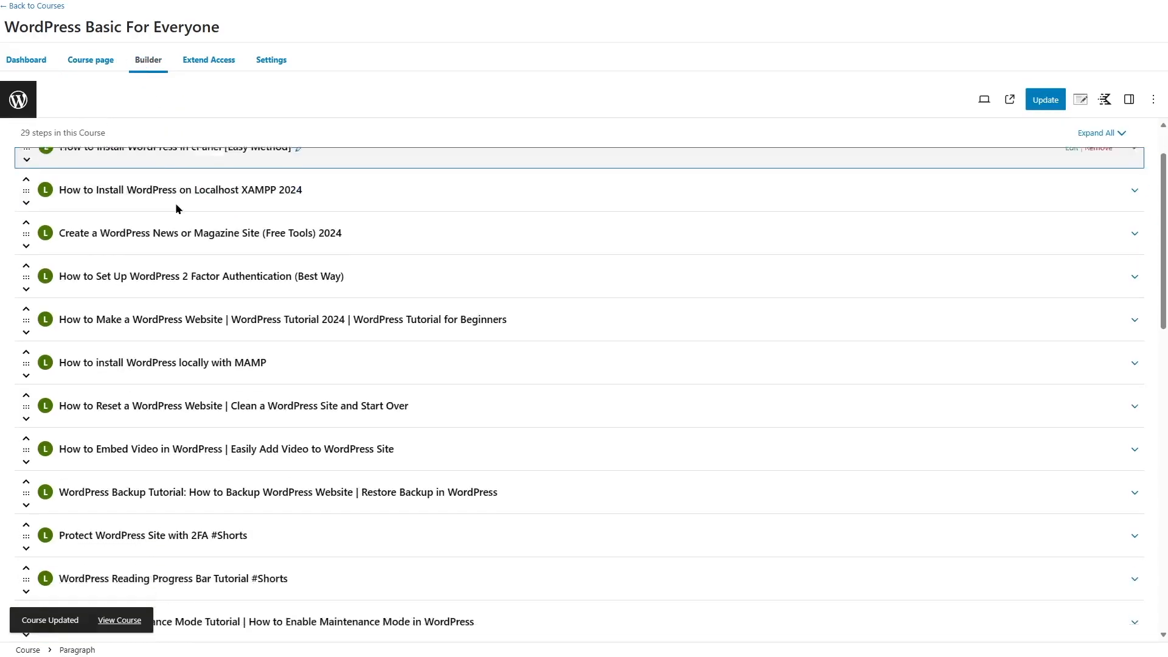
scroll(185, 260, "down", 6)
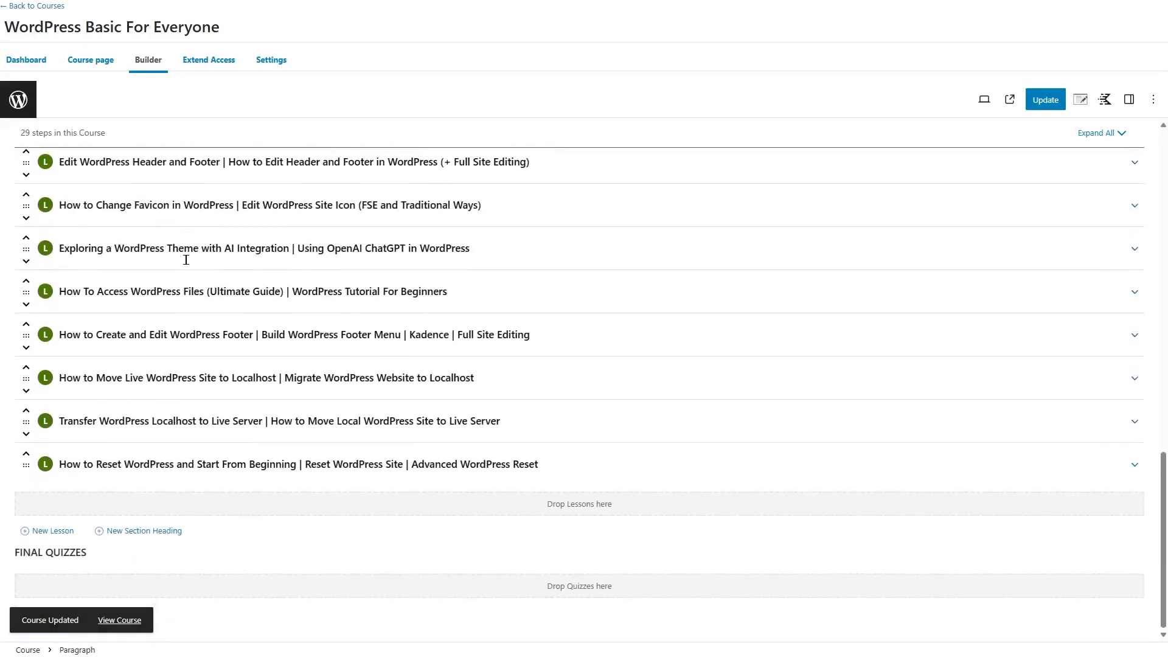
scroll(168, 365, "up", 15)
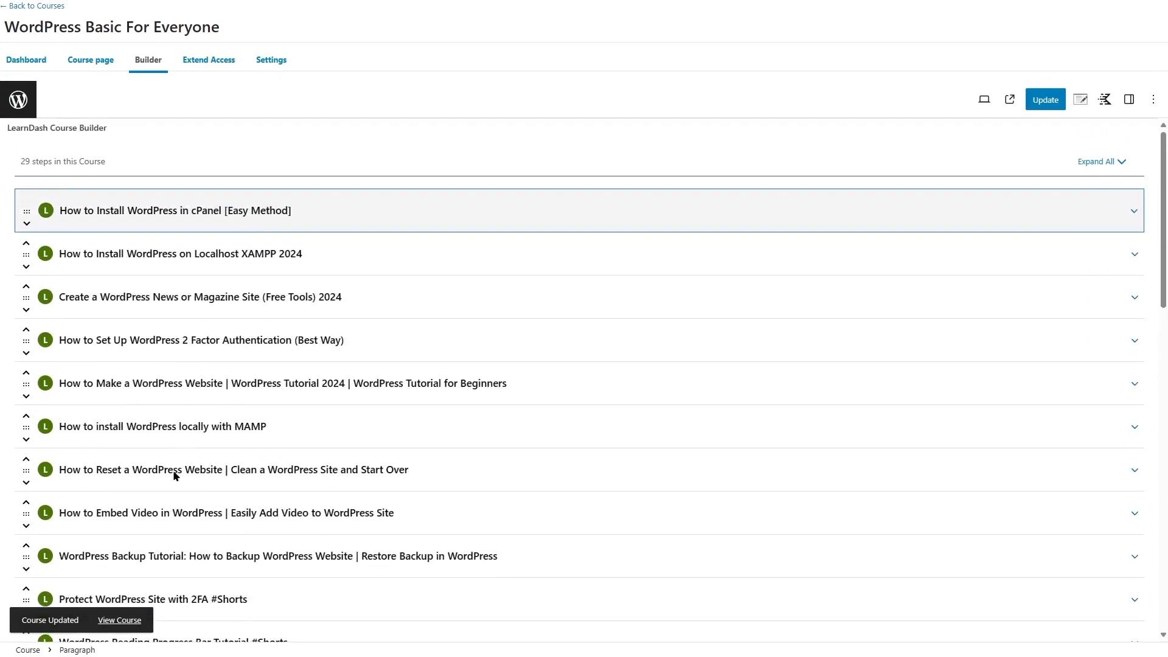
mouse_move(26, 254)
left_mouse_down()
mouse_move(21, 305)
mouse_move(22, 249)
left_mouse_up()
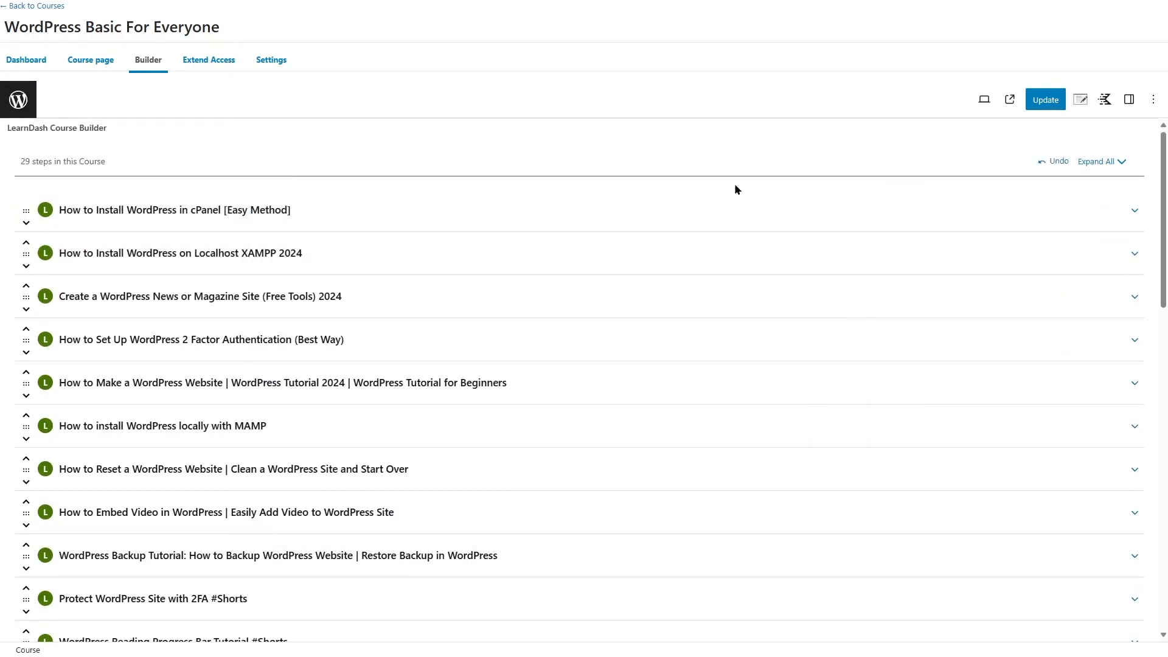
Open the lesson "How to Install WordPress in cPanel [Easy Method]" for editing and delete its text from "Helpful links" to the end.
mouse_move(557, 204)
left_click(1070, 212)
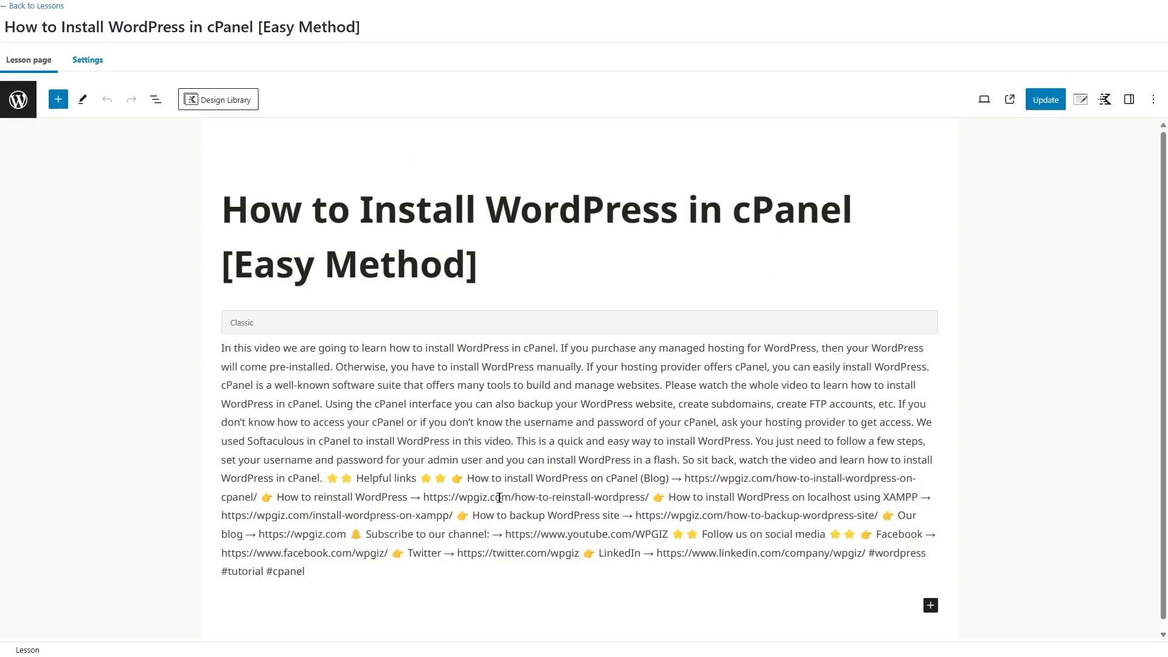
left_click(372, 571)
left_click_drag(368, 578, 334, 477)
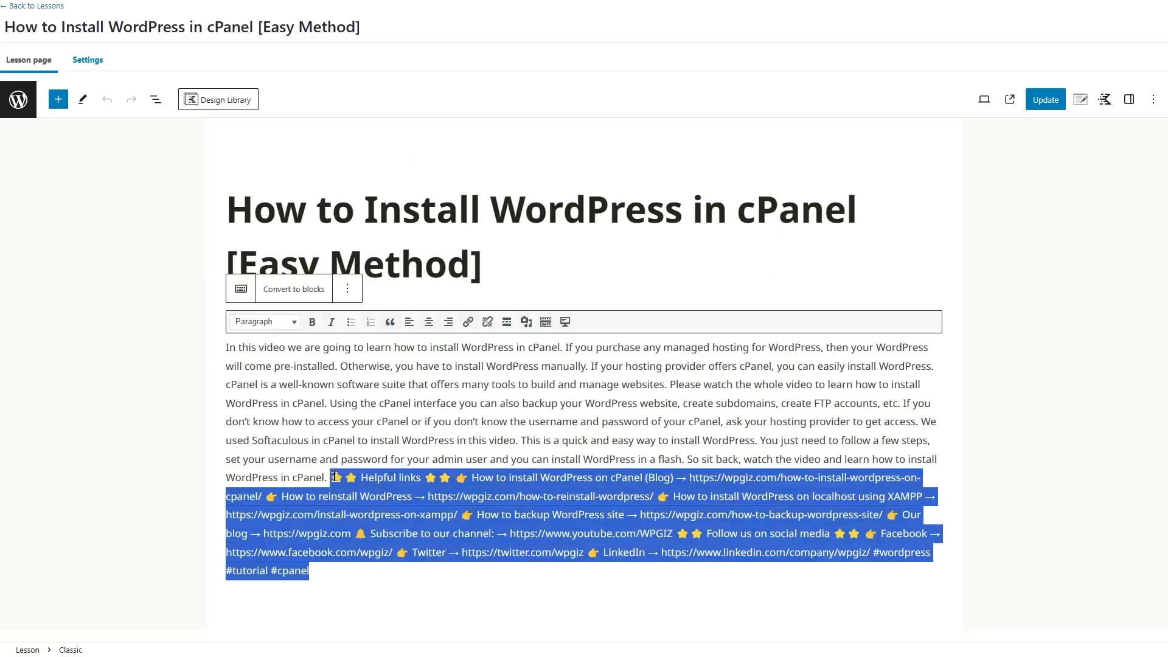
key("BackSpace")
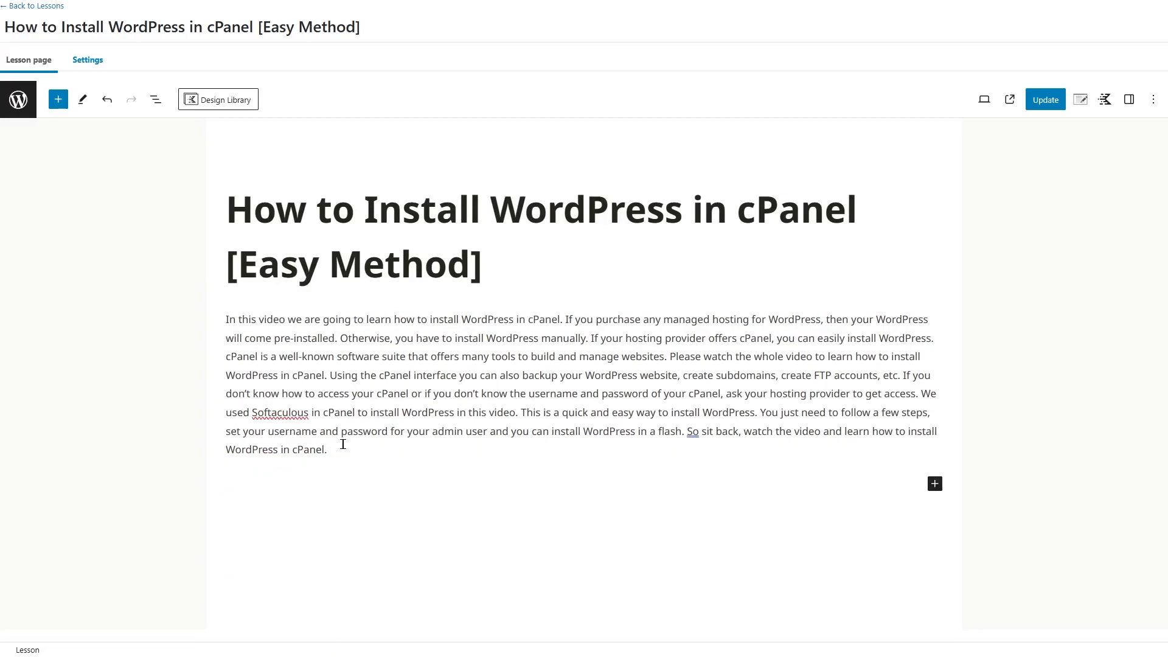
Convert the lesson's classic text to blocks and add an empty paragraph block below it.
left_click(376, 344)
left_click(270, 296)
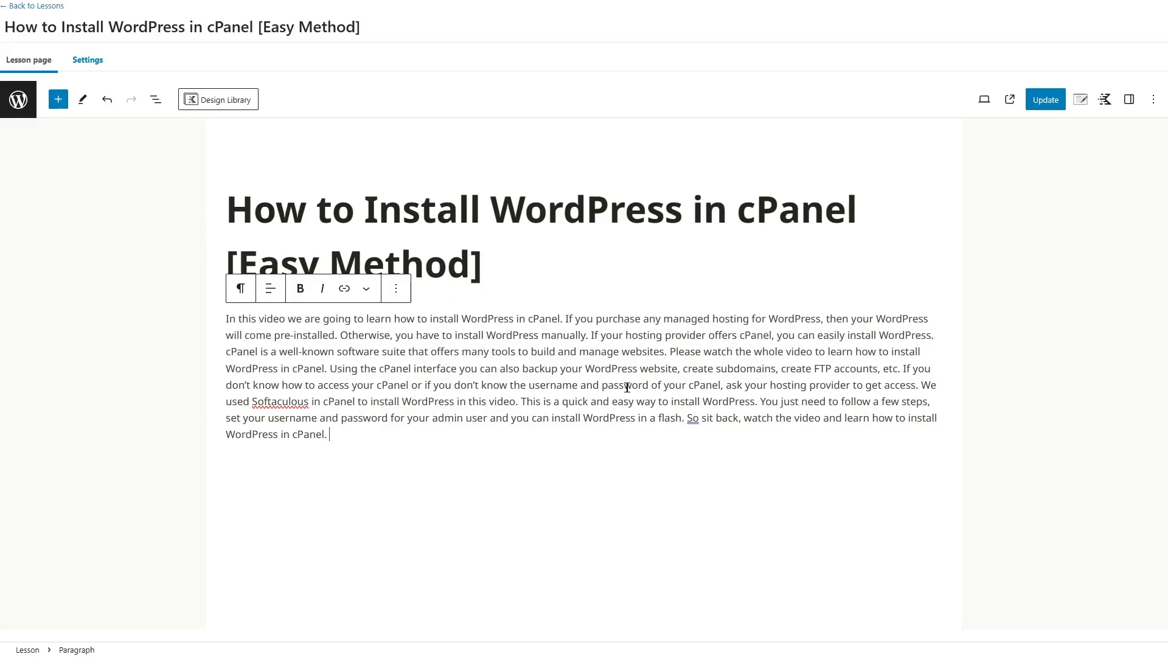
left_click(514, 446)
left_click(934, 470)
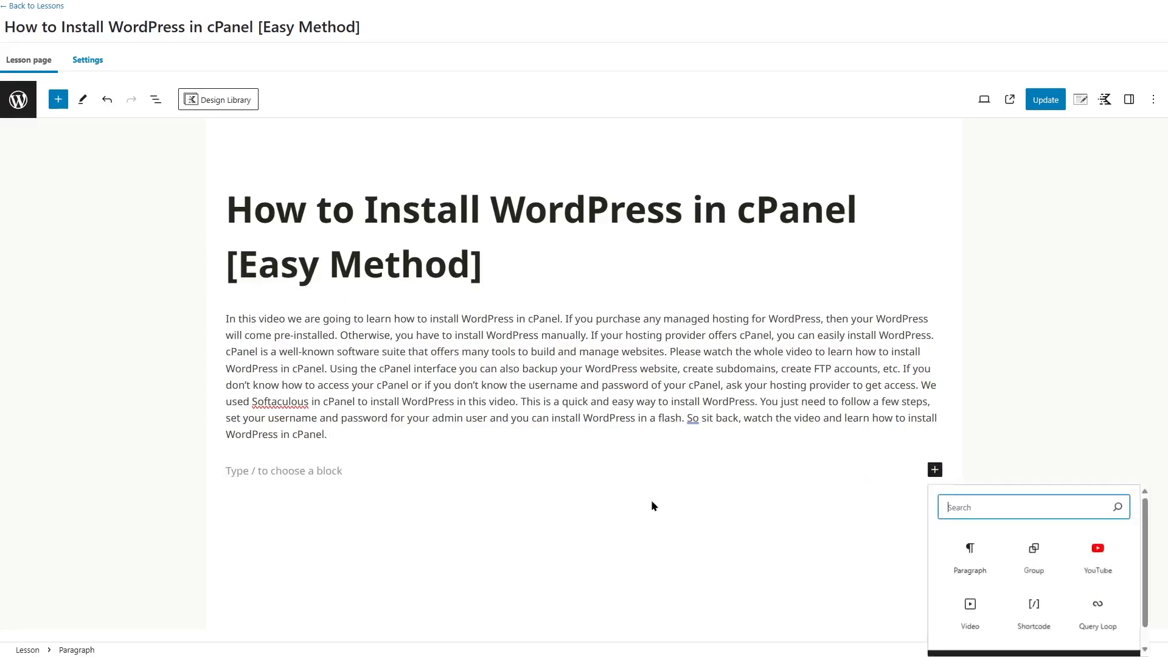
left_click(690, 473)
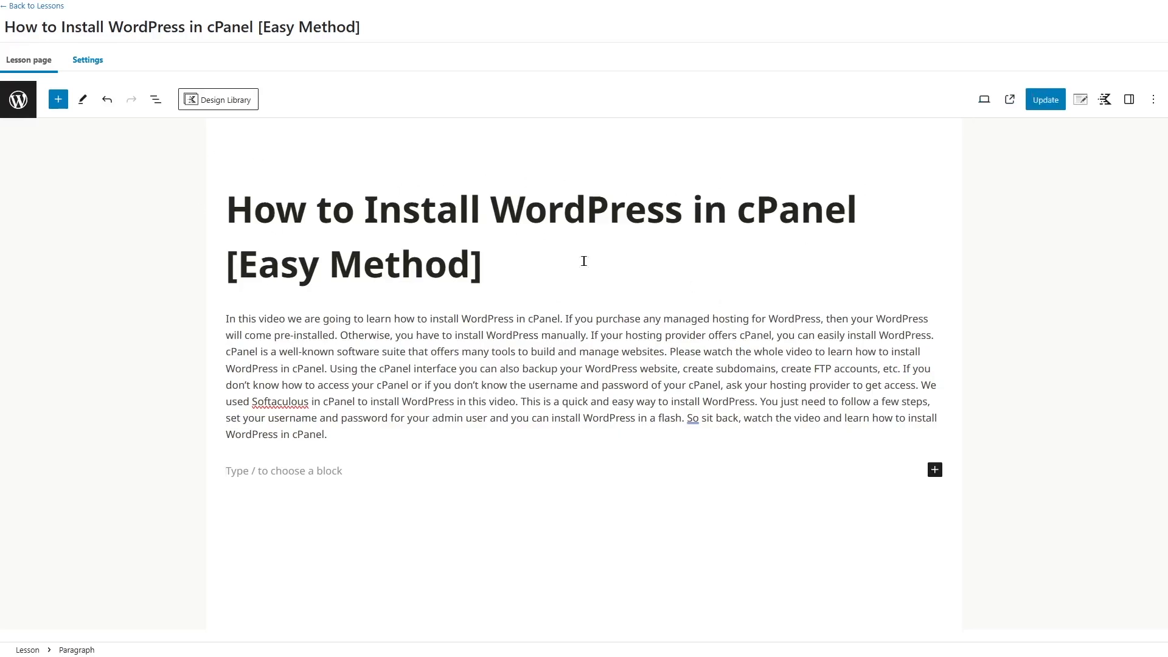
Check the lesson's video progression settings and save the lesson update.
left_click(94, 67)
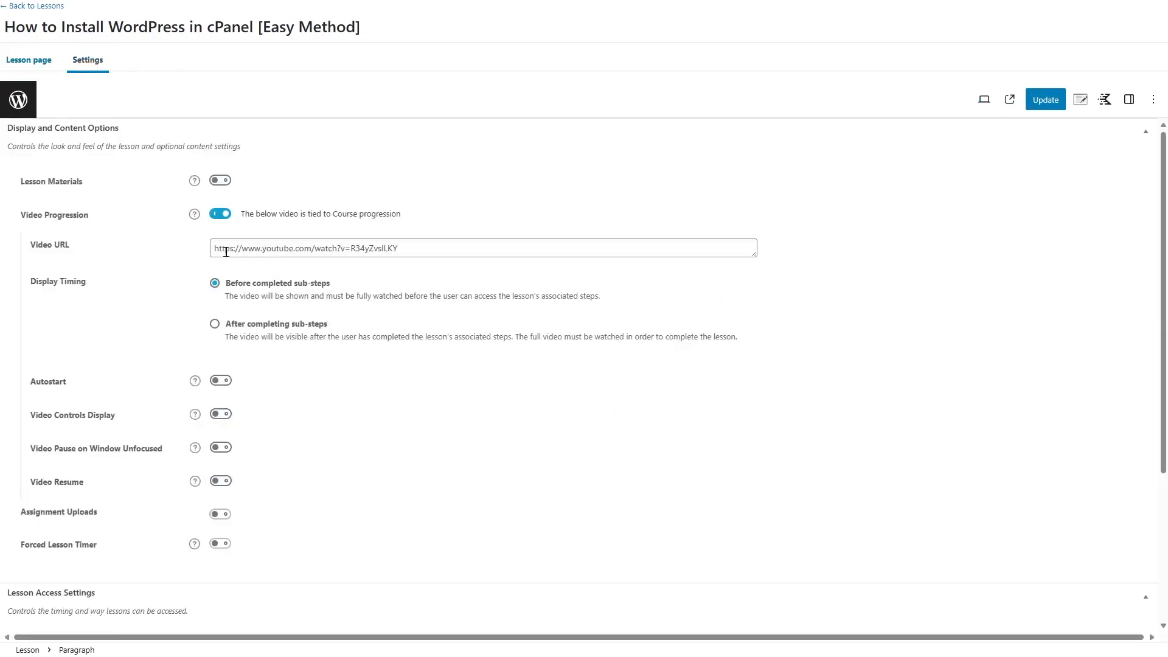
left_click(32, 67)
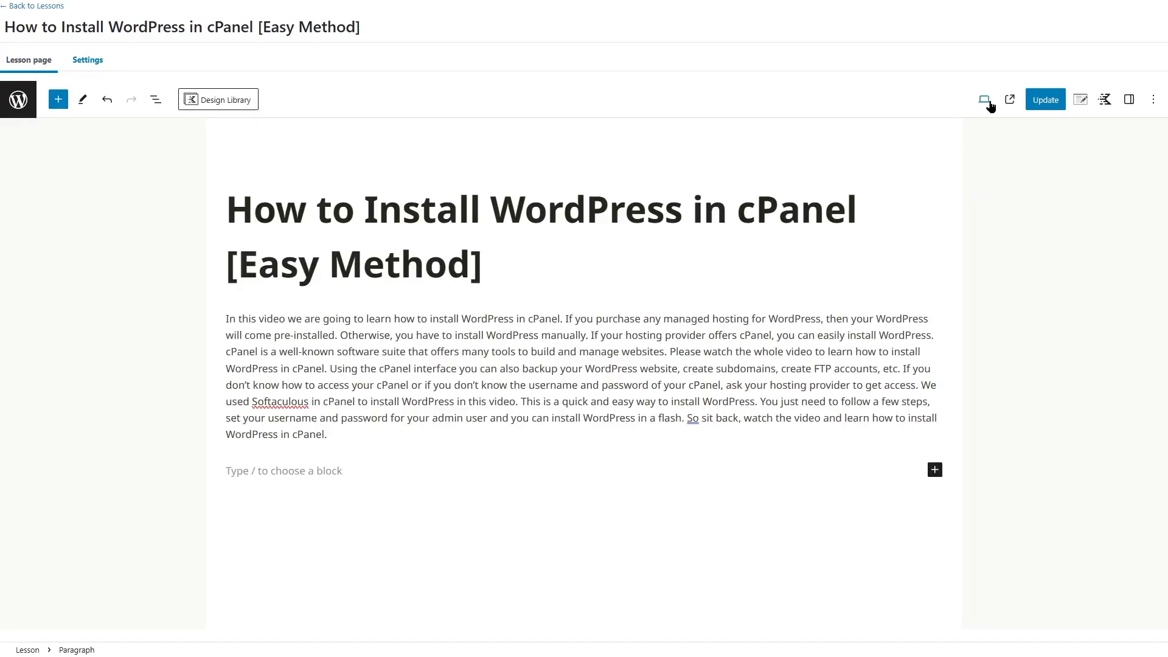
left_click(1045, 101)
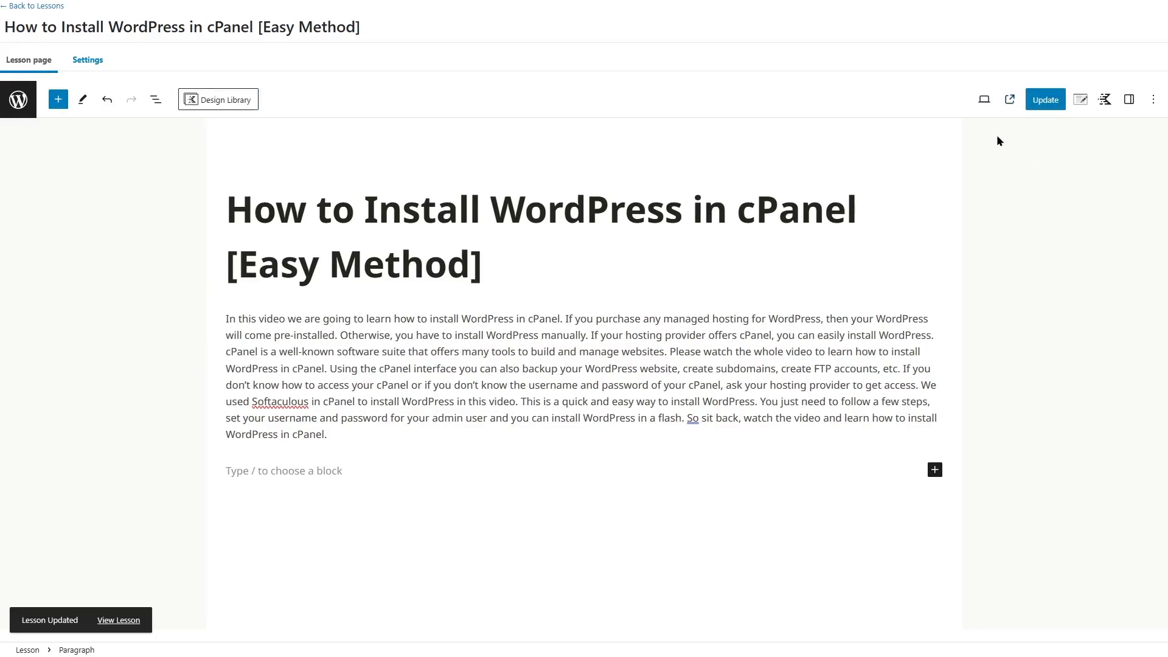
View the published lesson page and examine its embedded video, description text and lesson navigation.
left_click(1009, 99)
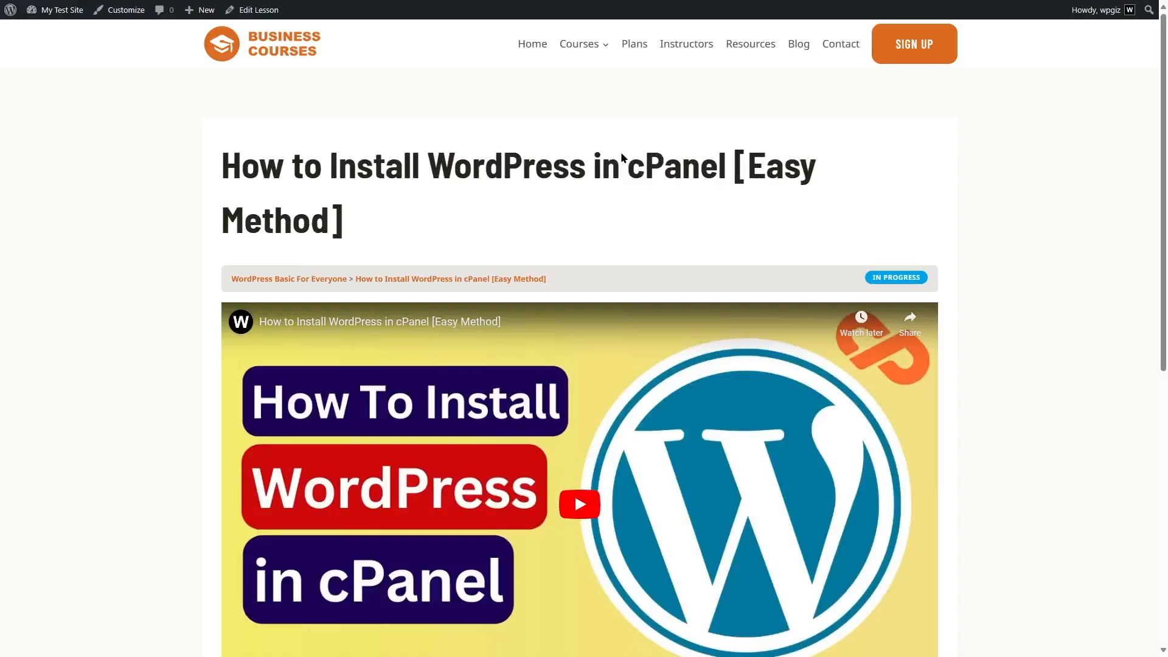
scroll(579, 207, "down", 6)
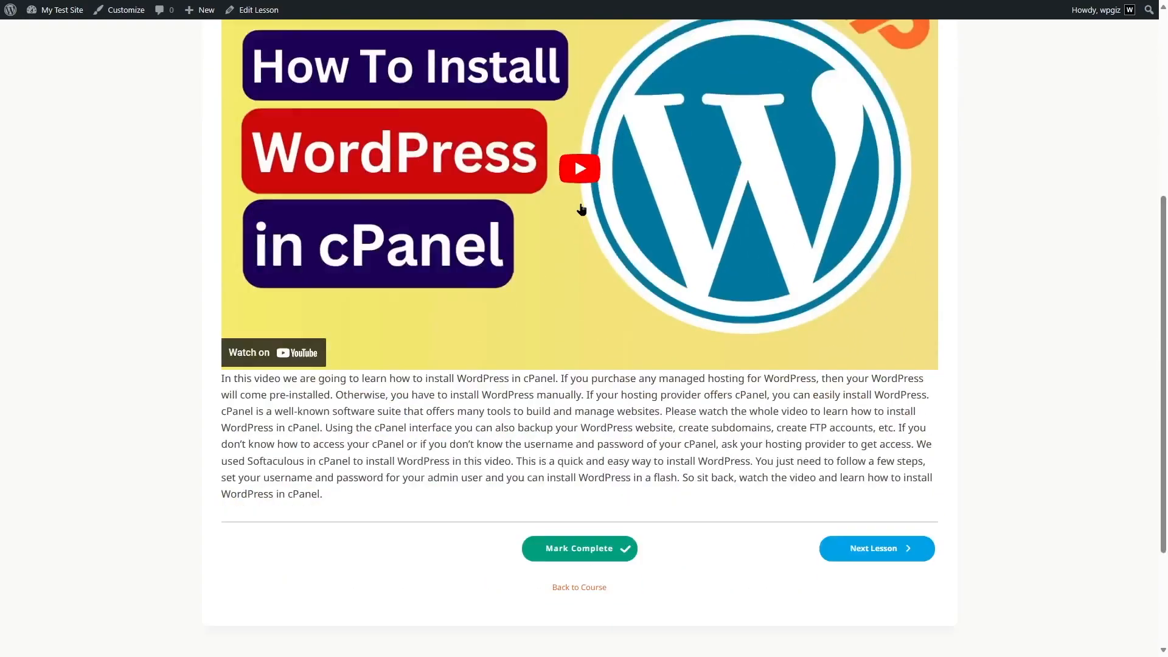
scroll(566, 162, "up", 3)
scroll(548, 243, "down", 5)
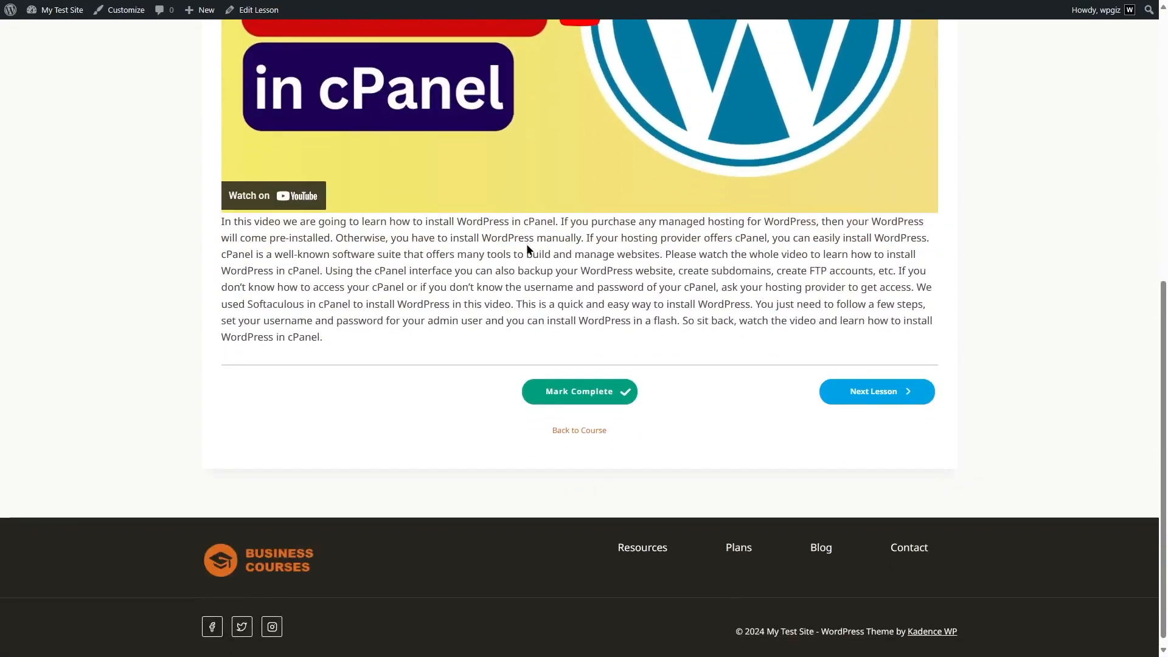
scroll(474, 298, "up", 5)
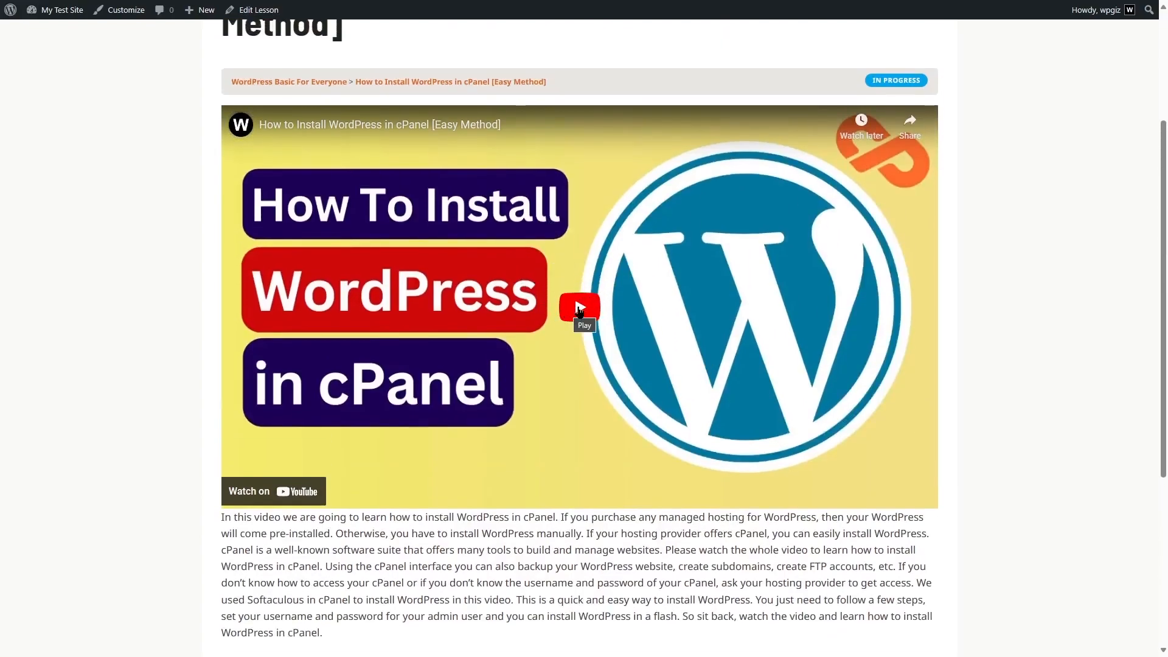
scroll(579, 313, "up", 3)
Go back to the site dashboard and open the course "WordPress Basic For Everyone" in the LearnDash course builder.
mouse_move(56, 10)
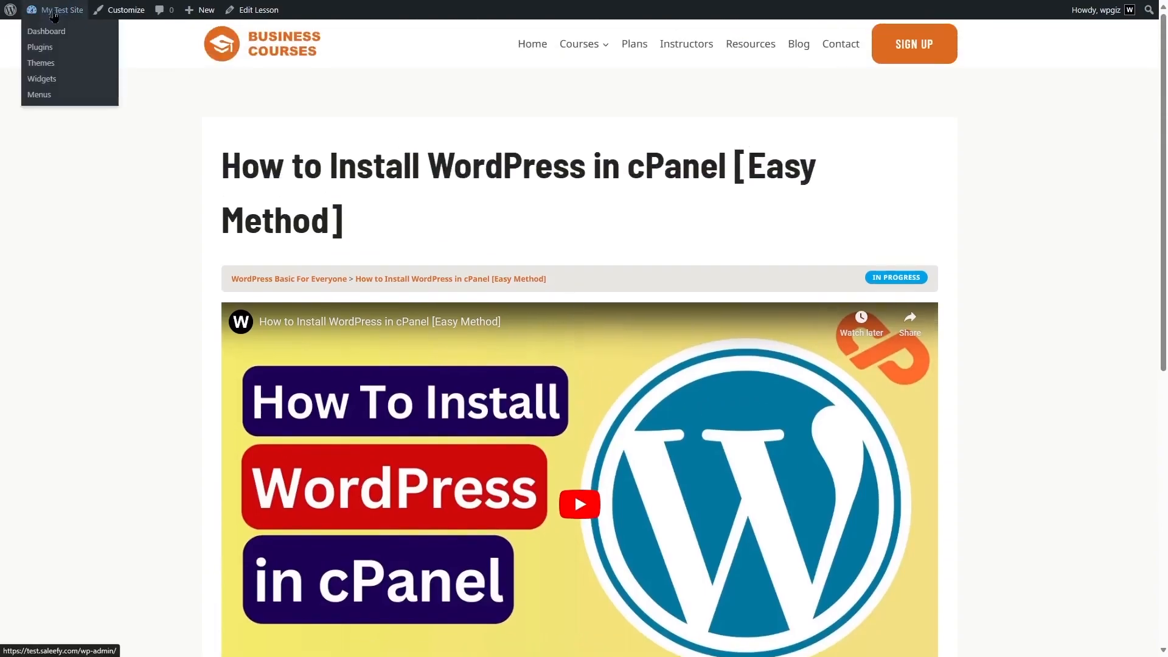
left_click(58, 35)
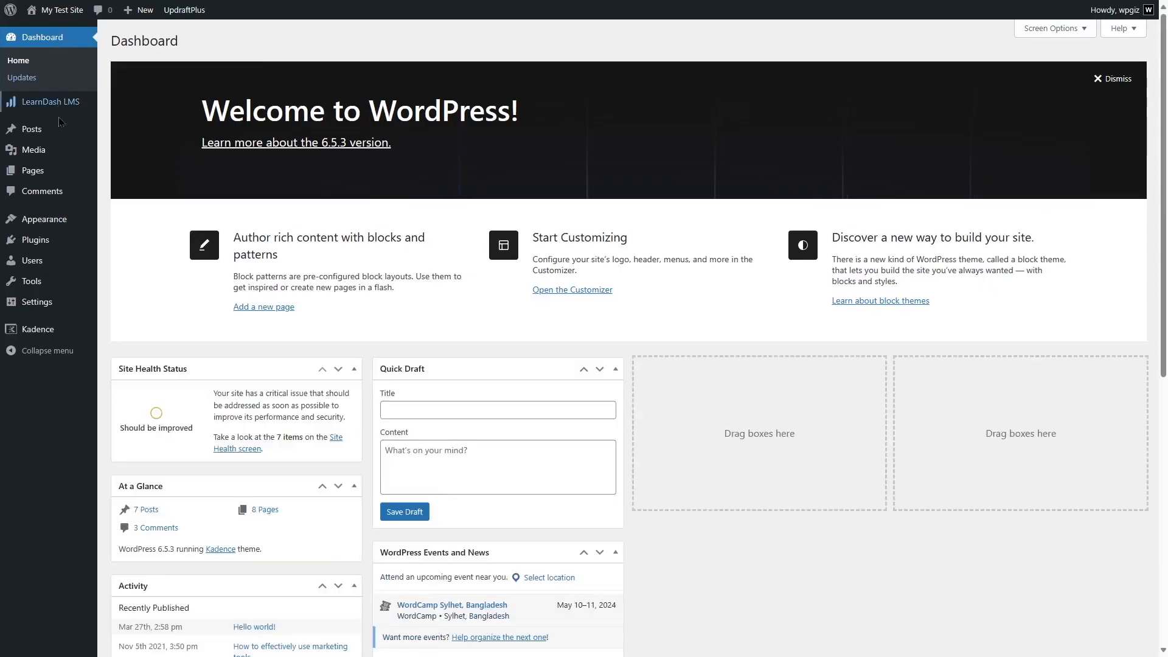
mouse_move(66, 109)
left_click(122, 121)
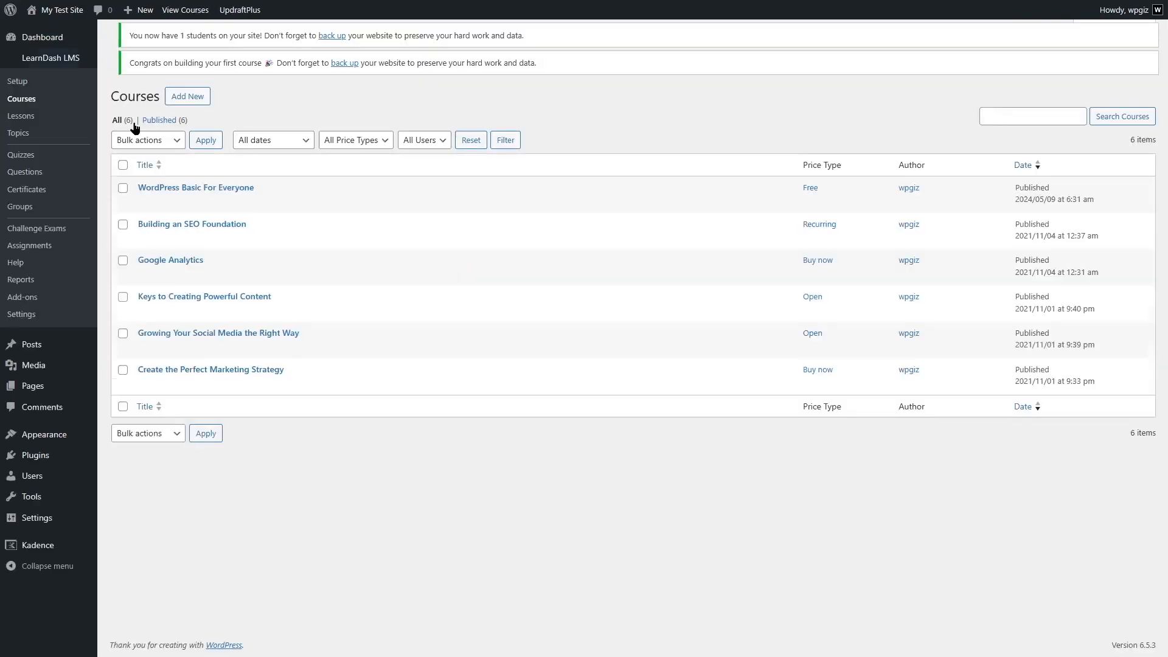
left_click(284, 280)
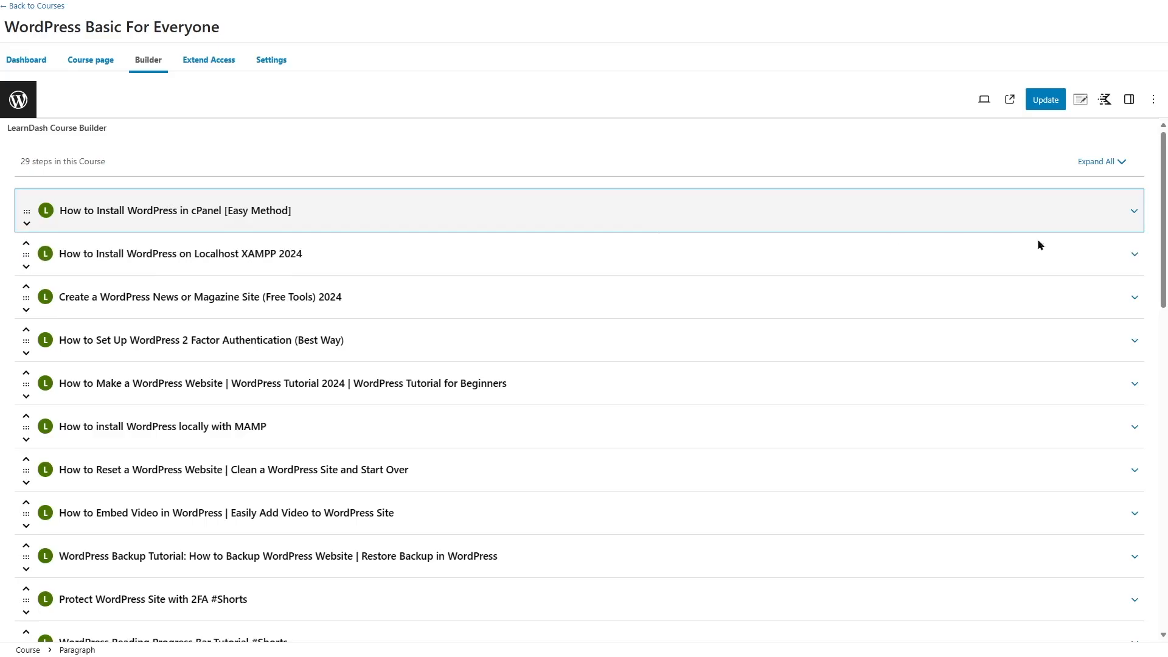
Examine the topic and quiz options of the lesson "How to Install WordPress on Localhost XAMPP 2024" and look through the lesson list.
left_click(1135, 256)
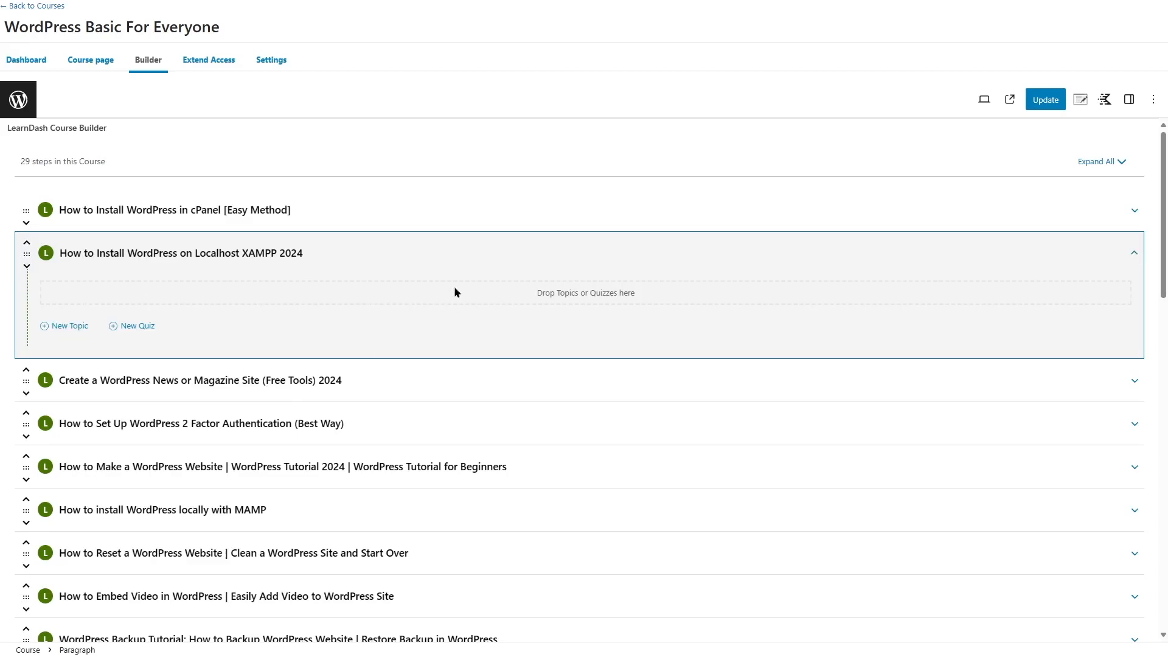
left_click(1134, 252)
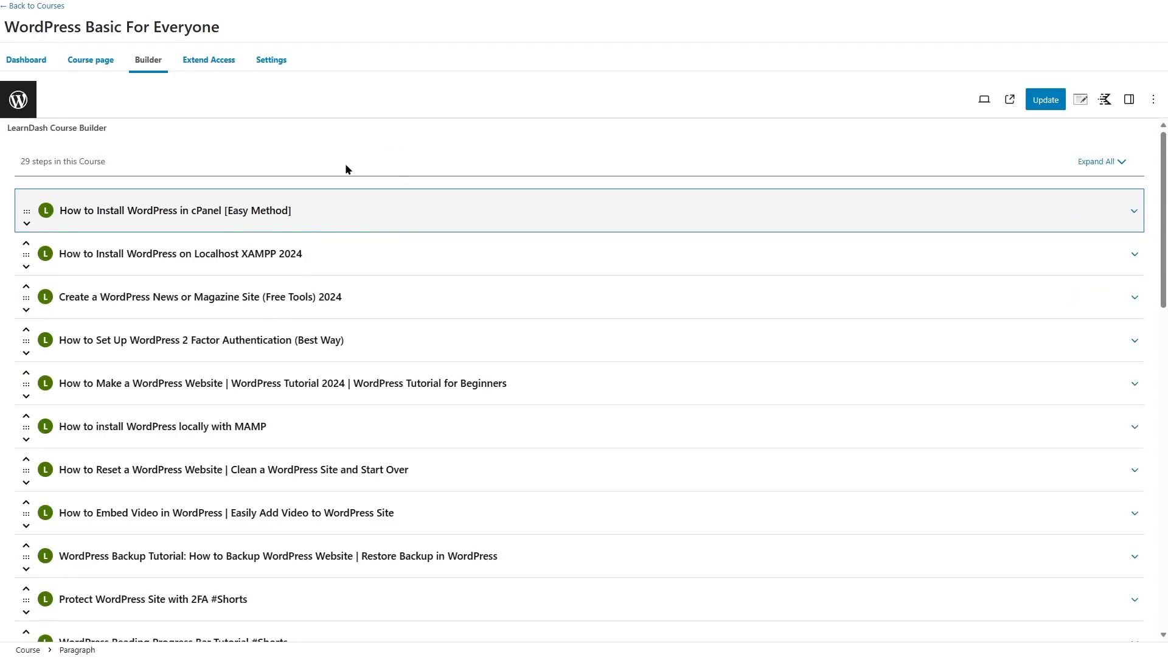
scroll(202, 307, "down", 8)
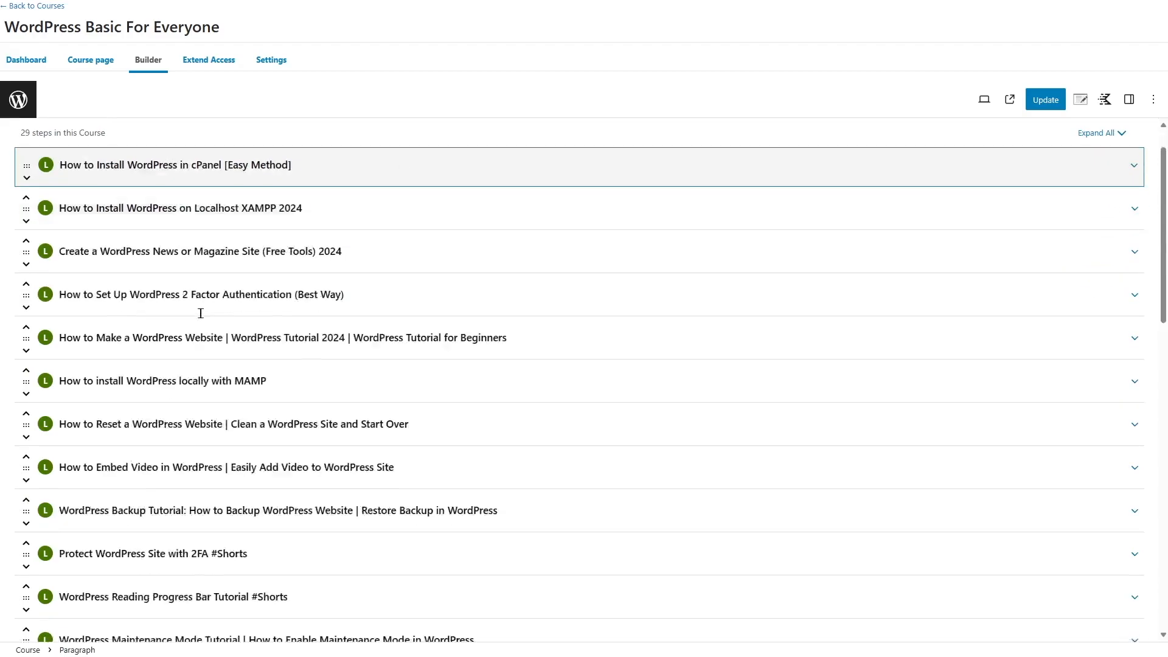
scroll(158, 280, "up", 8)
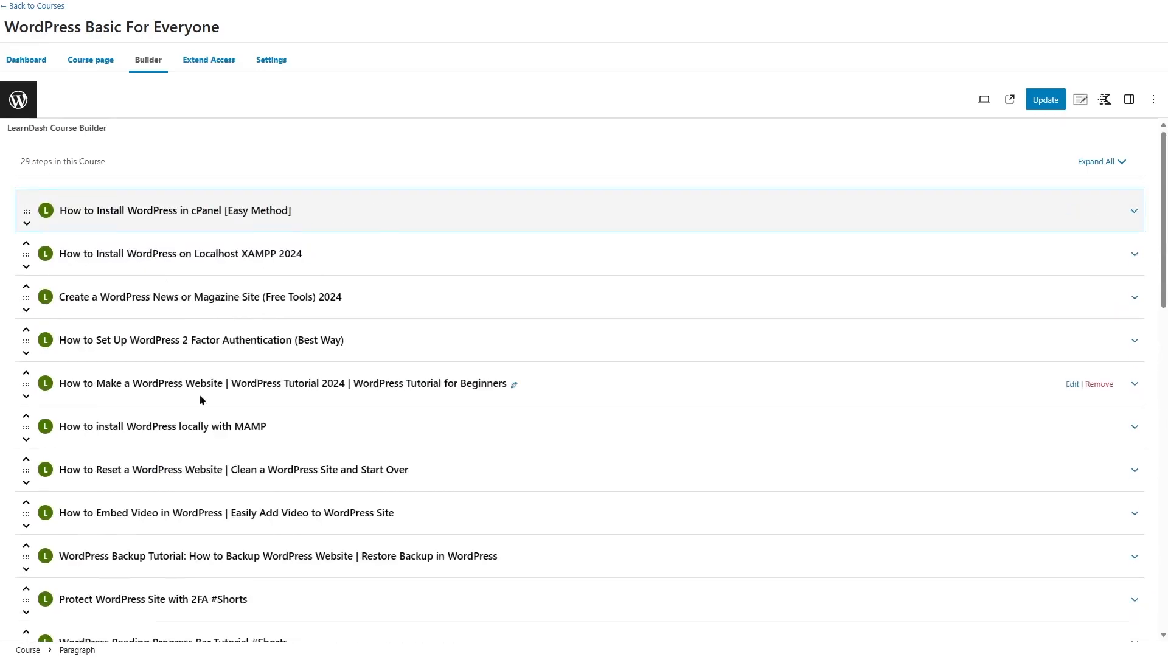
scroll(201, 401, "down", 8)
scroll(212, 424, "up", 8)
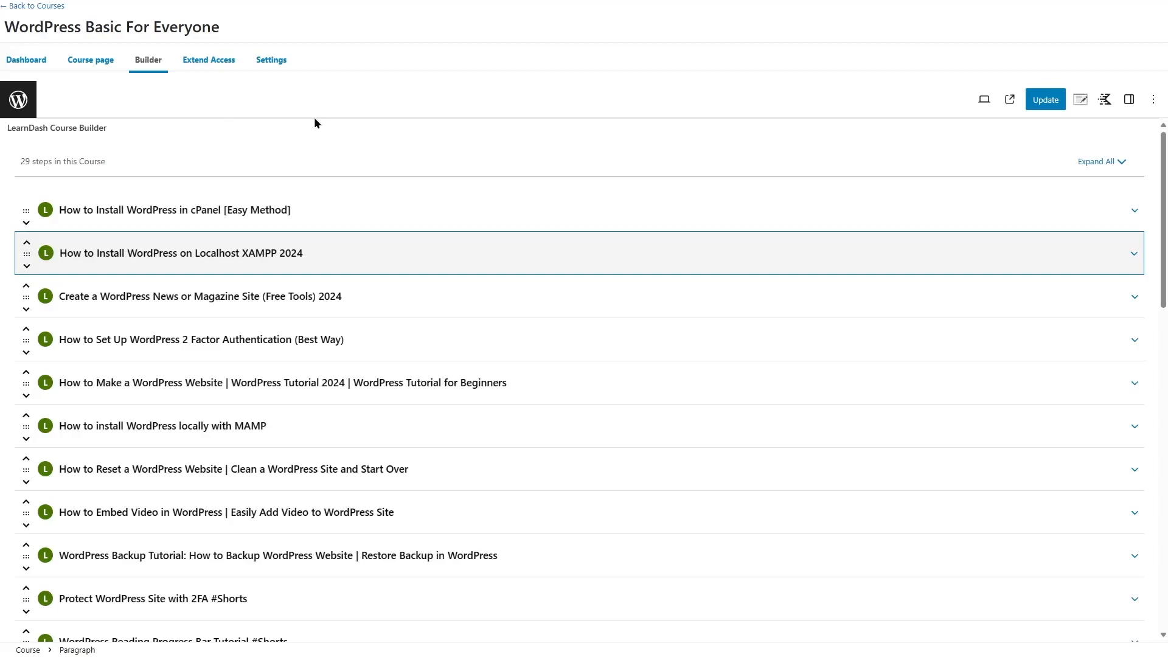
mouse_move(301, 248)
scroll(510, 275, "down", 2)
scroll(511, 269, "down", 2)
scroll(510, 269, "up", 4)
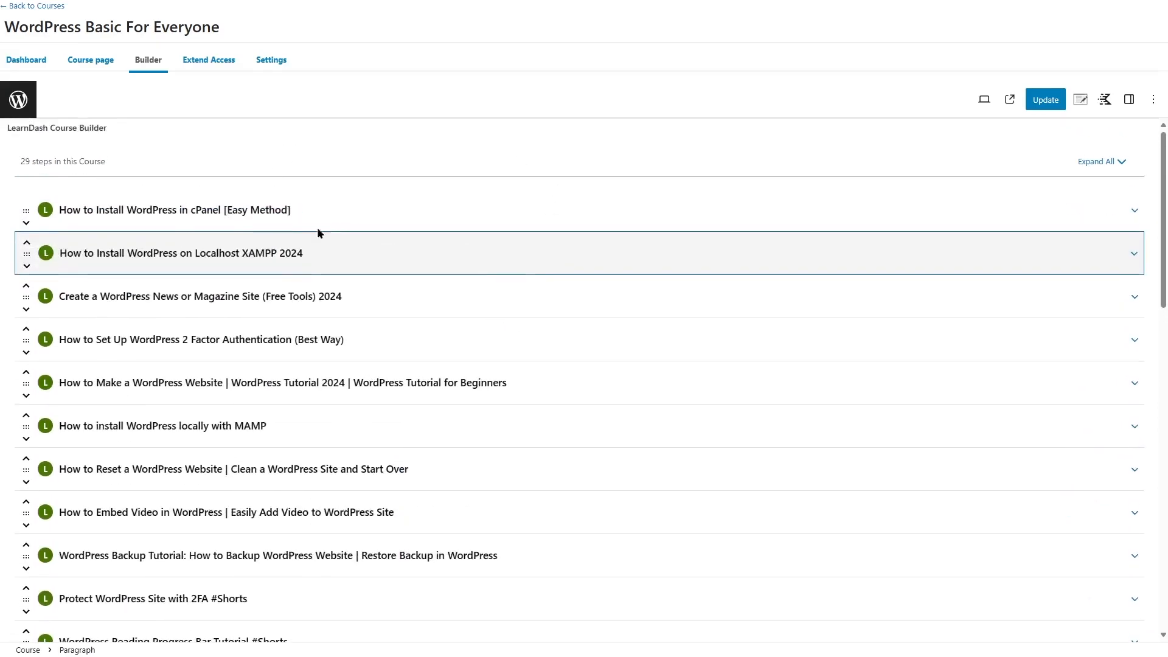
Add the topics "Installing XAMPP" and "Setting up localhost using XAMPP" to the lesson "How to Install WordPress on Localhost XAMPP 2024".
left_click(1133, 256)
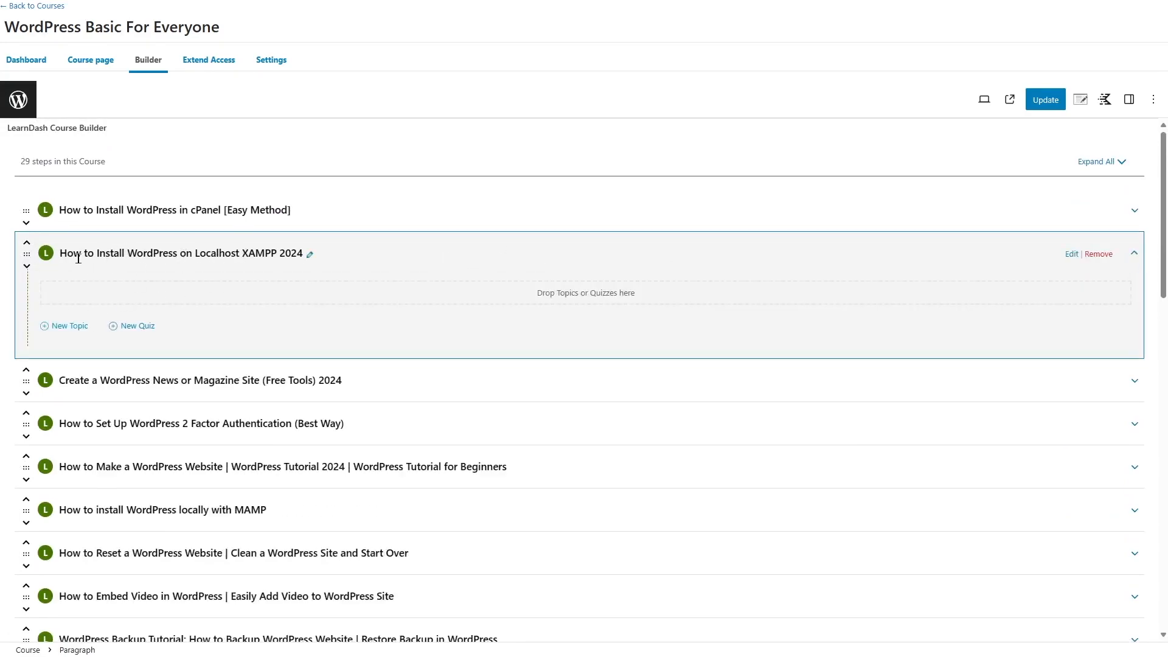
left_click(59, 328)
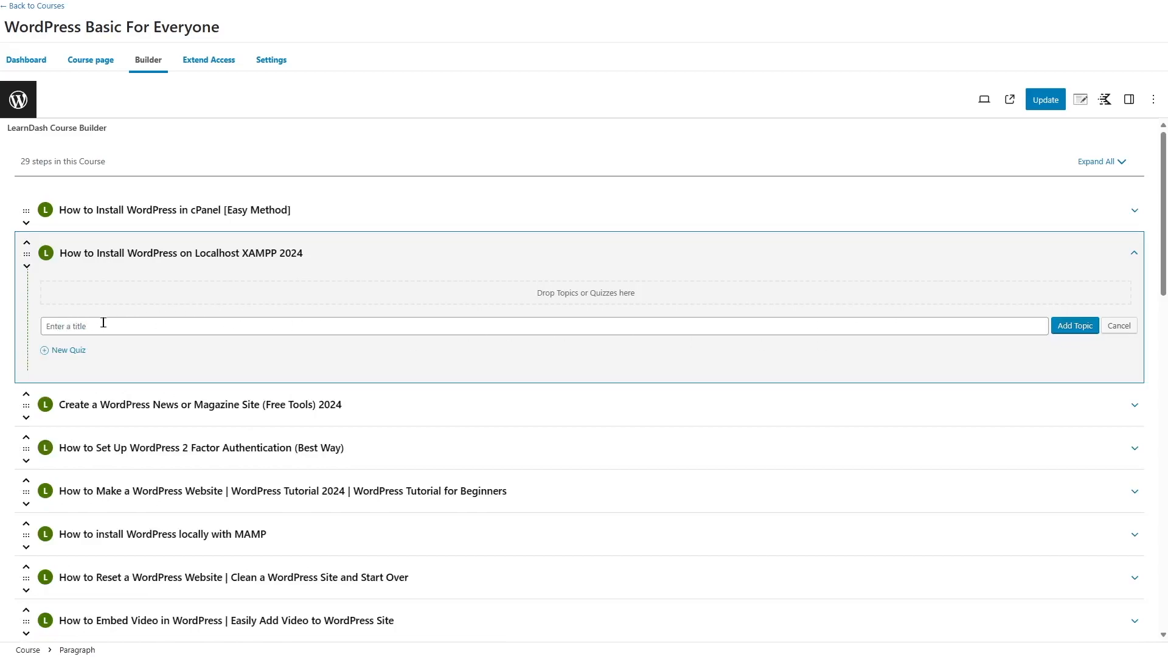
type("Installing XAMPP")
left_click(1073, 330)
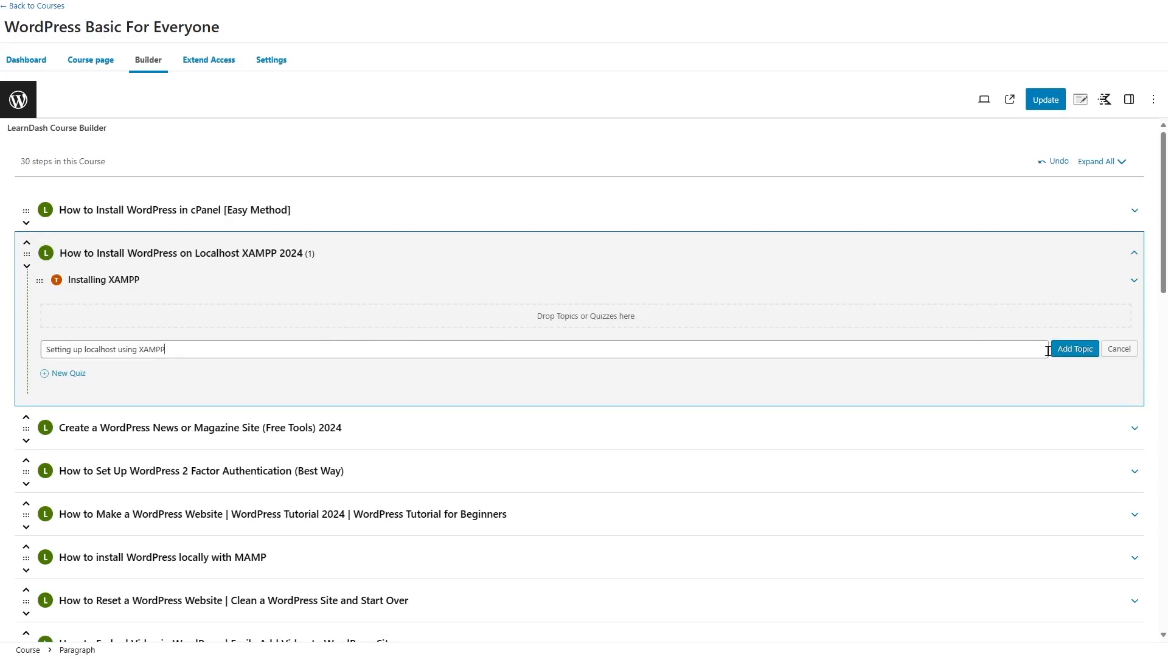
left_click(1065, 353)
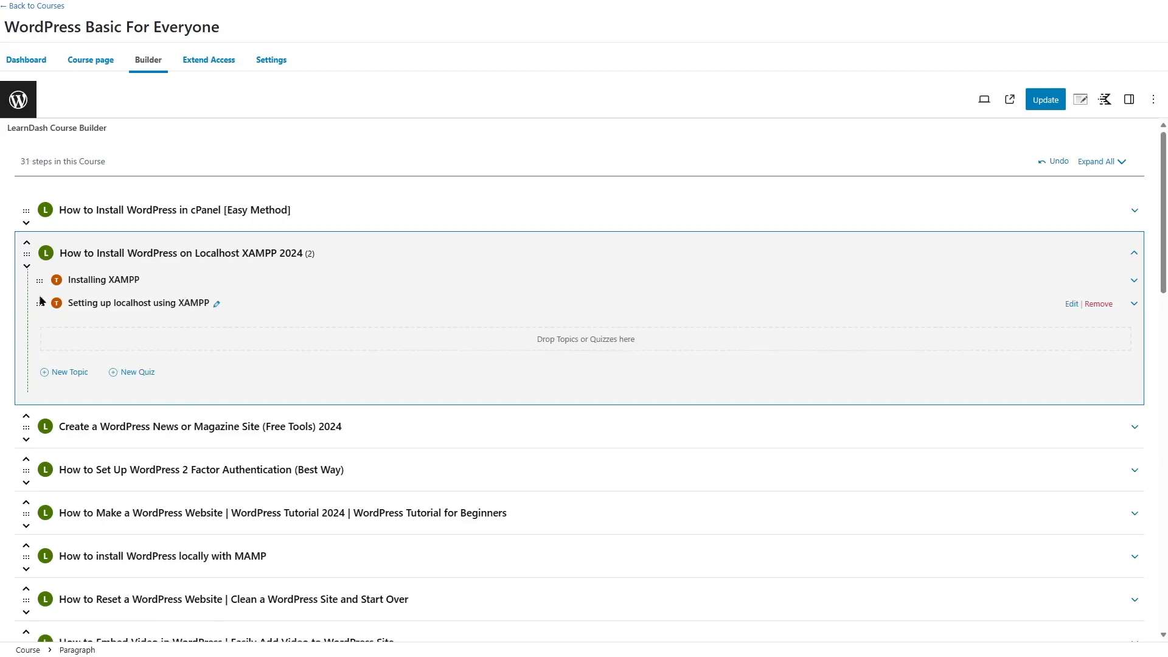
mouse_move(35, 303)
left_mouse_down()
mouse_move(36, 271)
mouse_move(36, 303)
left_mouse_up()
Add a quiz titled "WordPress on Localhost XAMPP Quiz" to the same lesson.
left_click(138, 377)
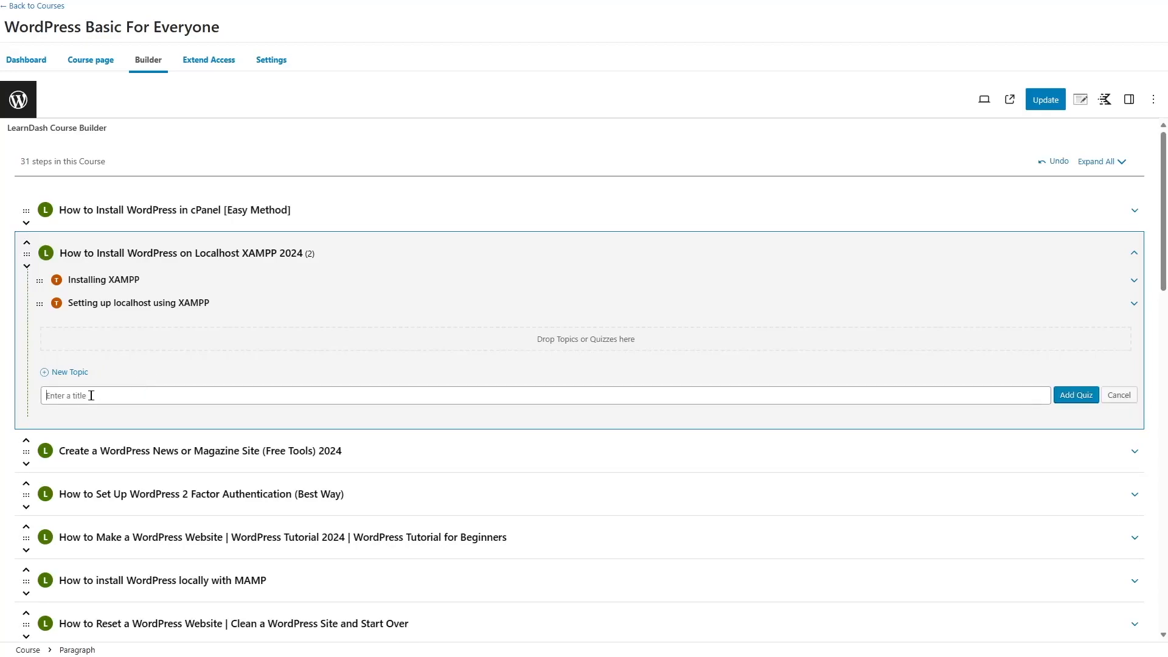
type("WordPress on Localhost XAMPP Quiz")
left_click(1076, 395)
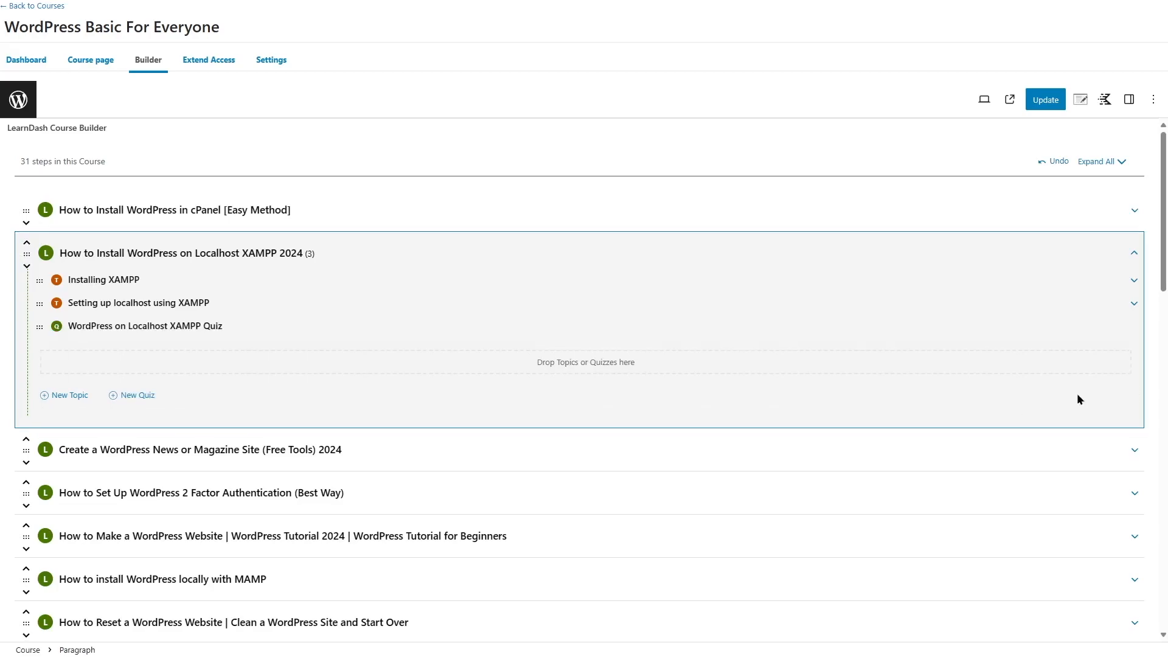
Rename the second topic to "Setting up localhost with XAMPP" and save the course update.
mouse_move(233, 336)
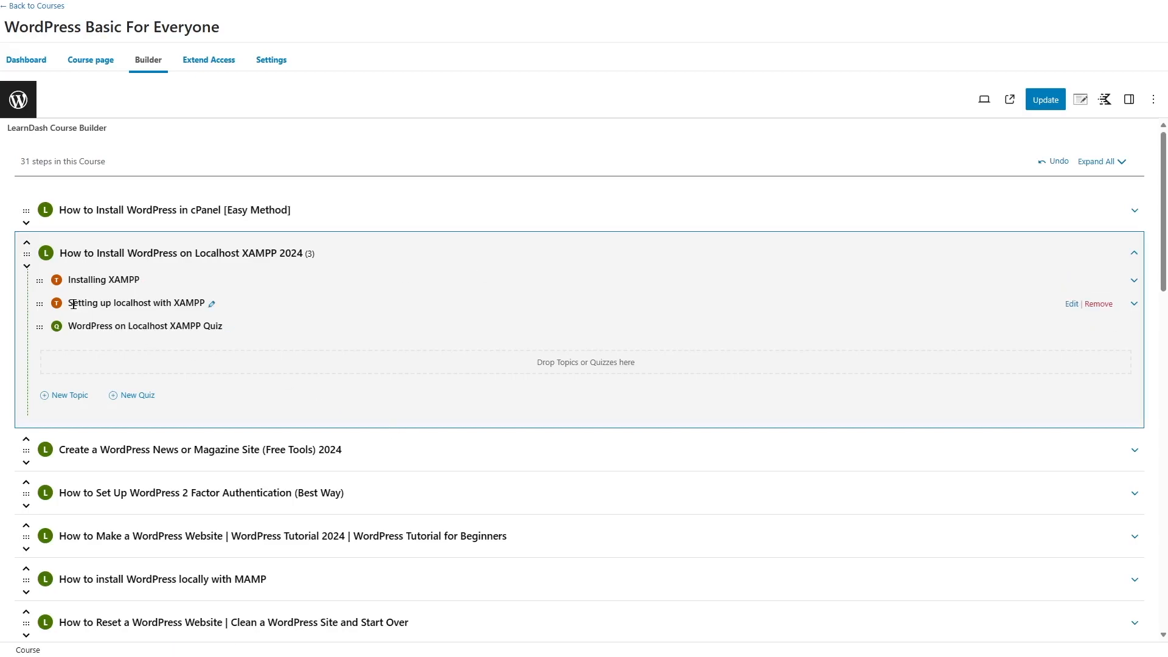
left_click(211, 304)
left_click_drag(213, 306, 104, 306)
left_click(234, 310)
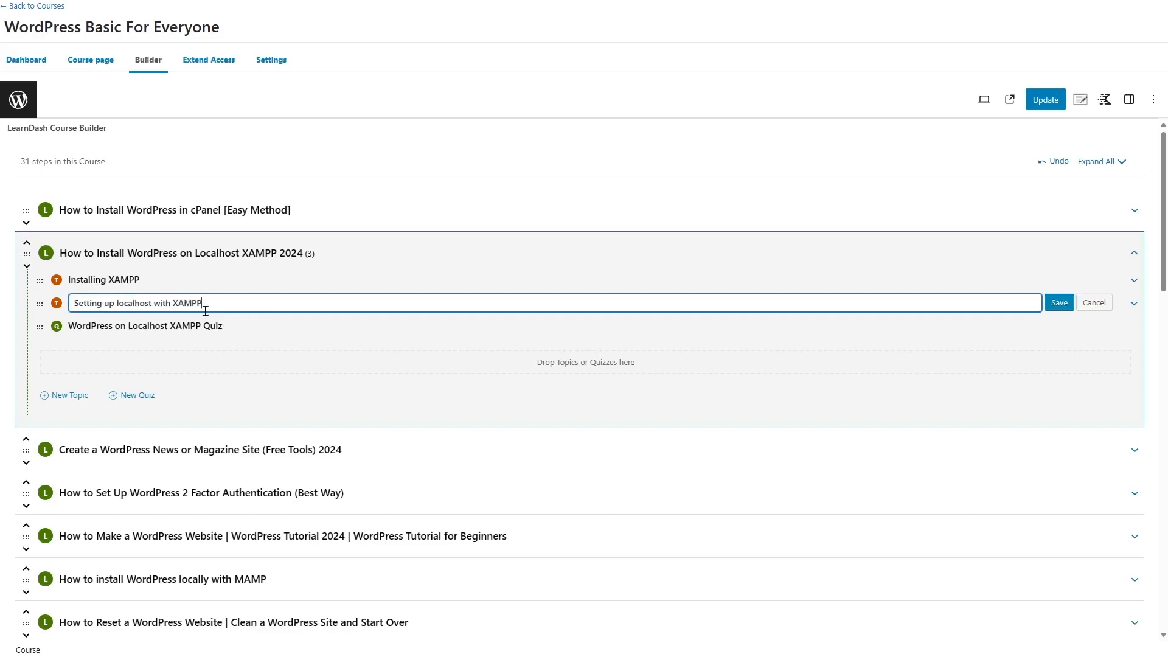
left_click(1059, 302)
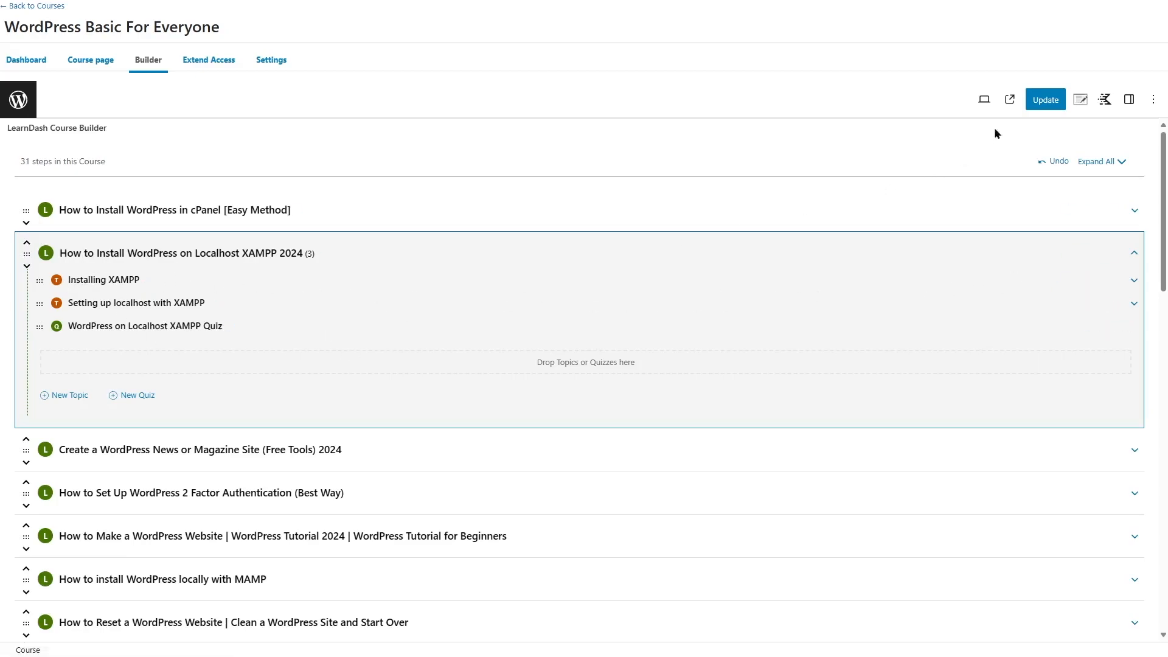
left_click(1048, 103)
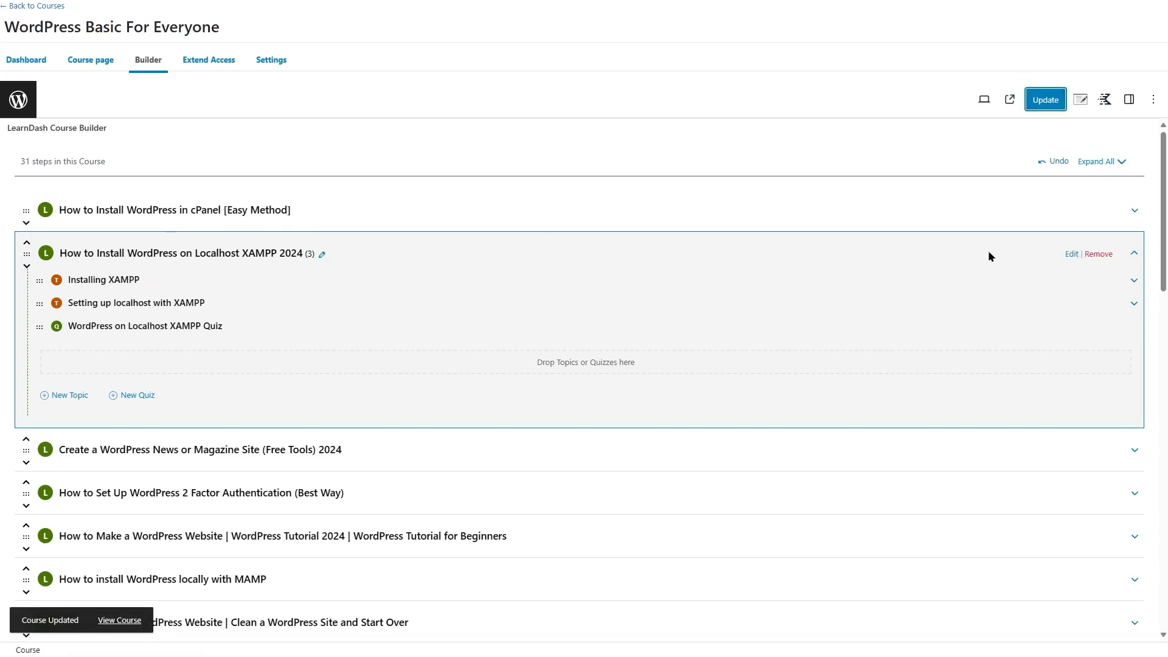
Open the topic "Installing XAMPP" for editing and paste the lorem ipsum paragraphs as its content.
left_click(1071, 281)
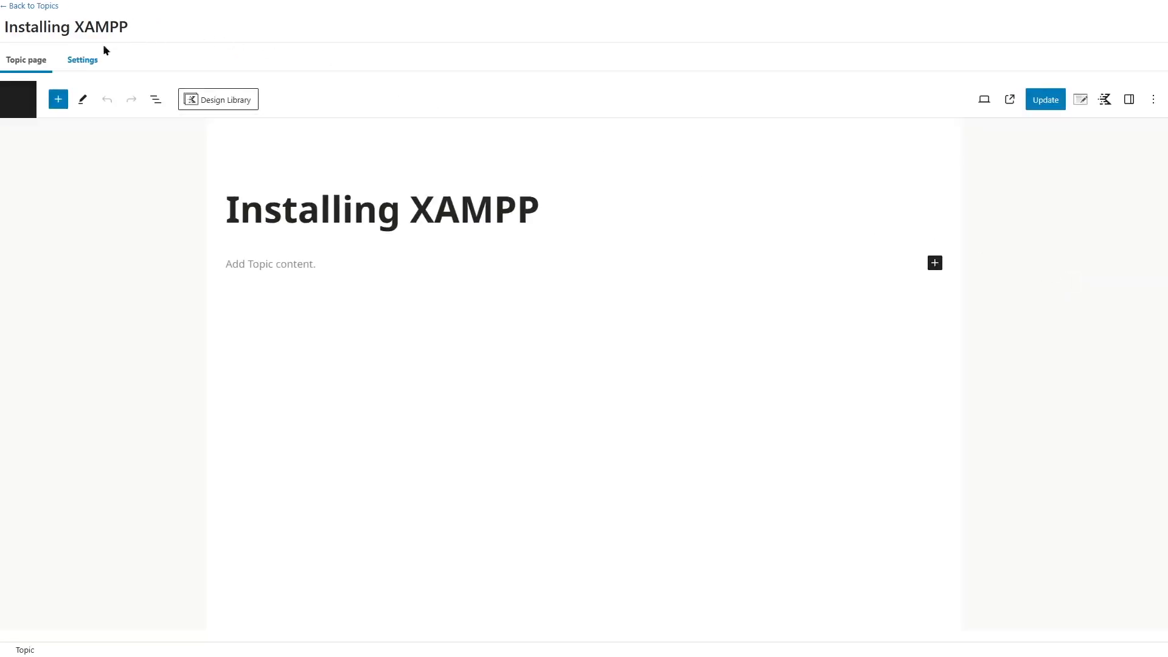
left_click(310, 259)
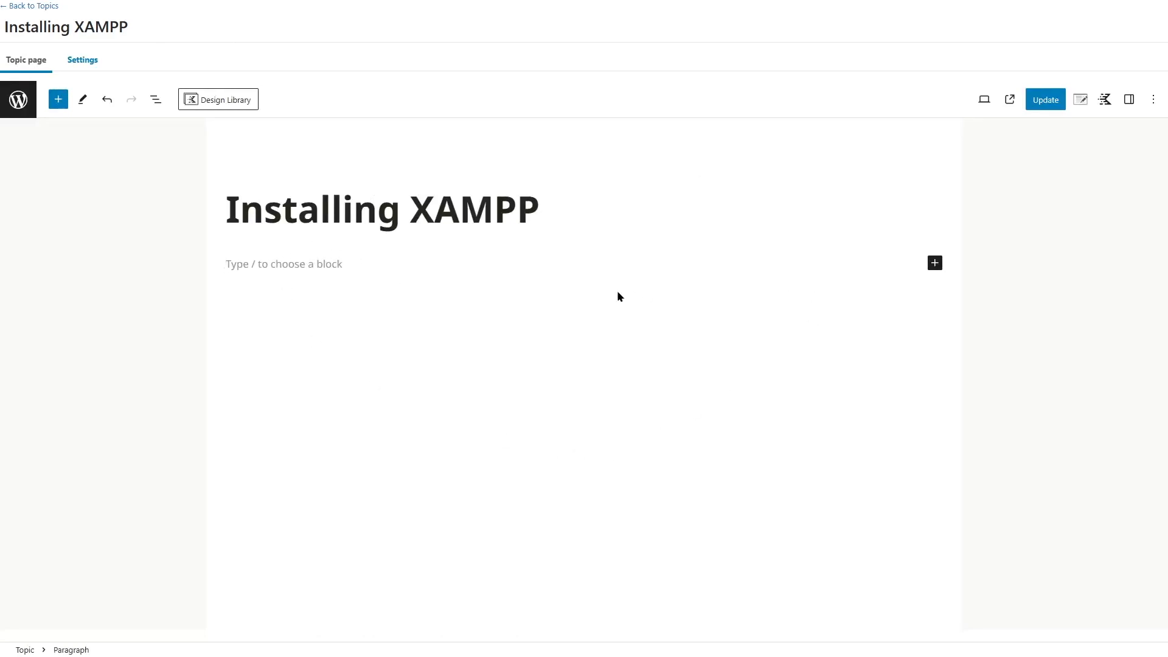
key("ctrl+v")
scroll(617, 290, "up", 10)
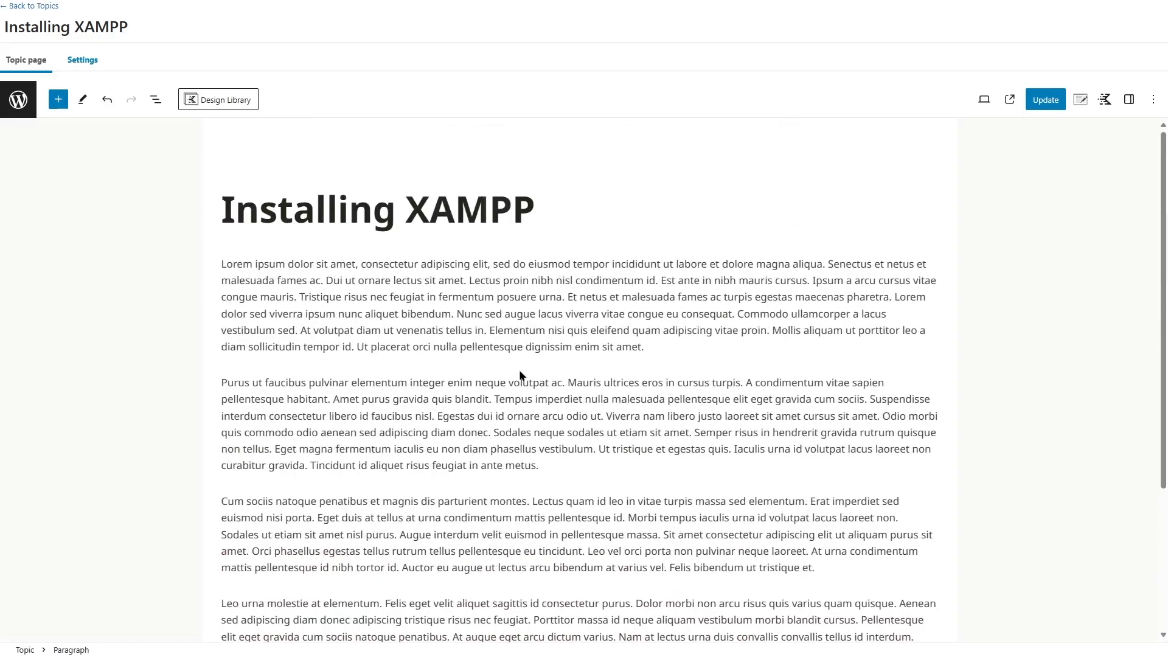
Try out a YouTube embed block below the first paragraph of the topic and delete the block again.
left_click(655, 341)
key("Return")
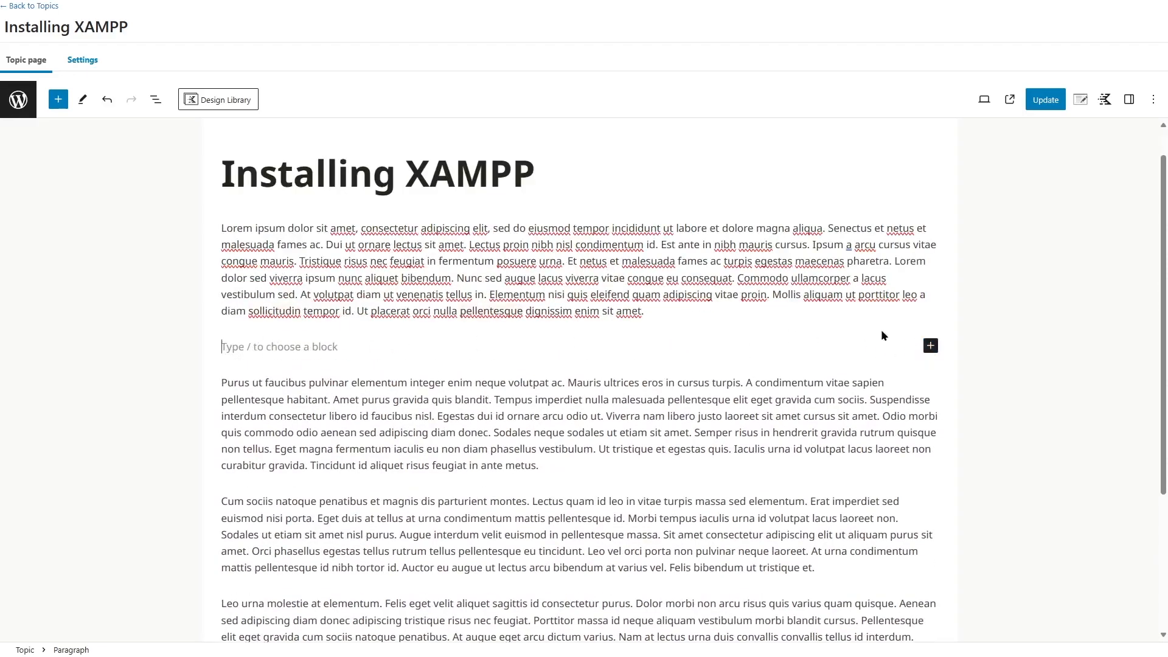
left_click(930, 346)
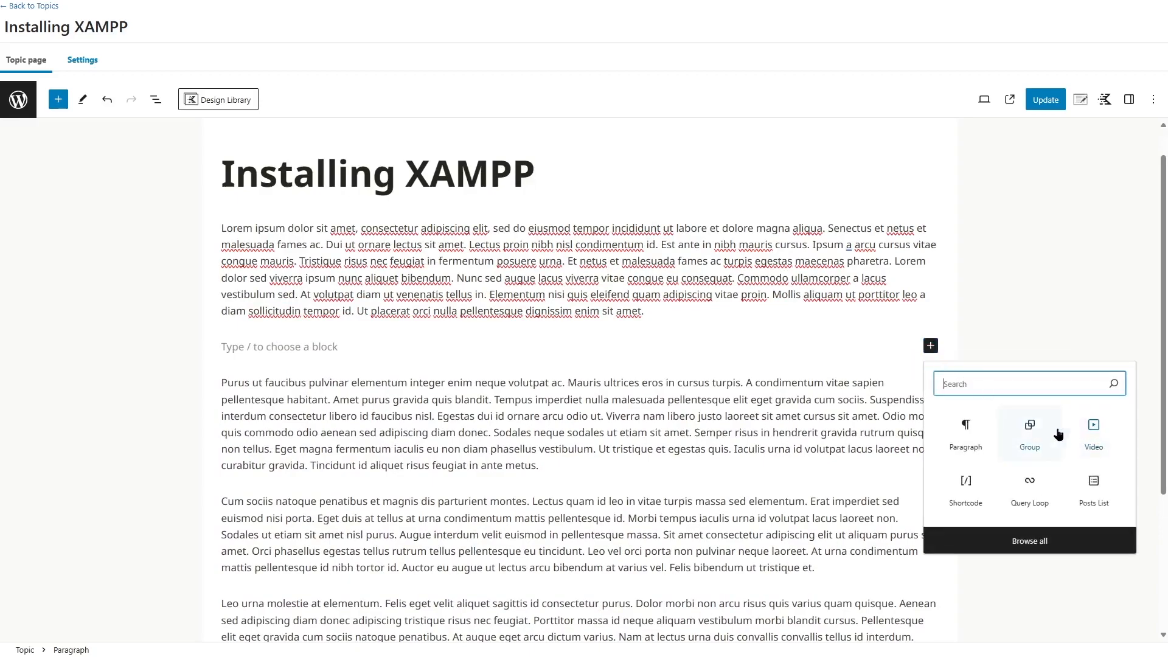
type("imag")
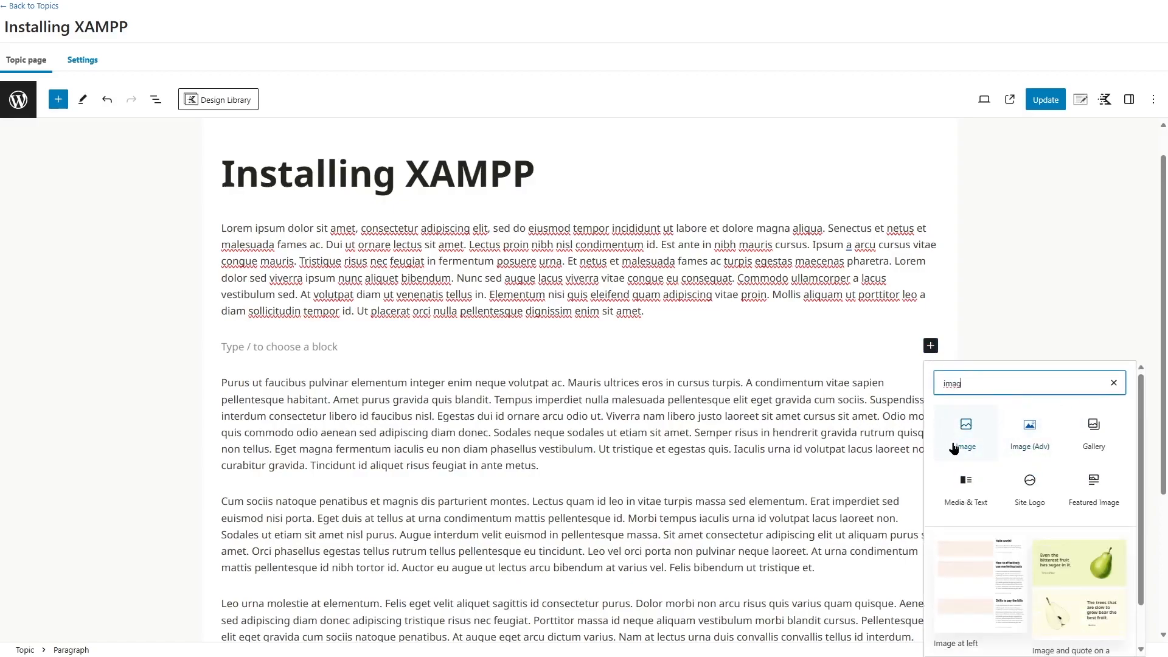
left_click_drag(980, 384, 930, 387)
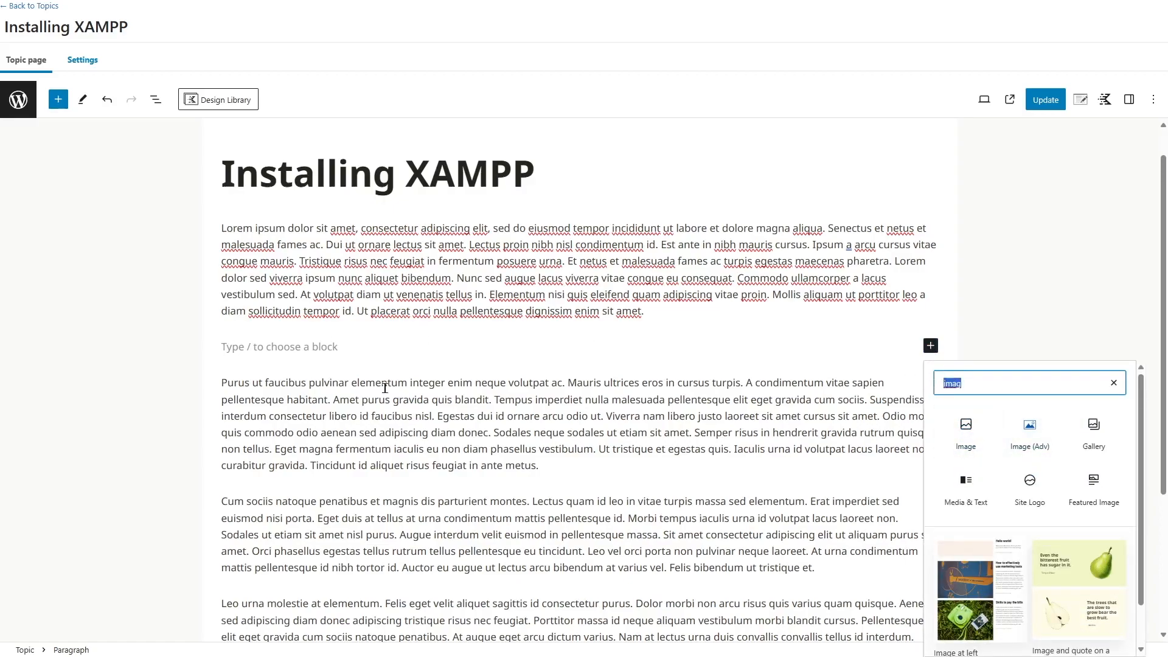
type("yo")
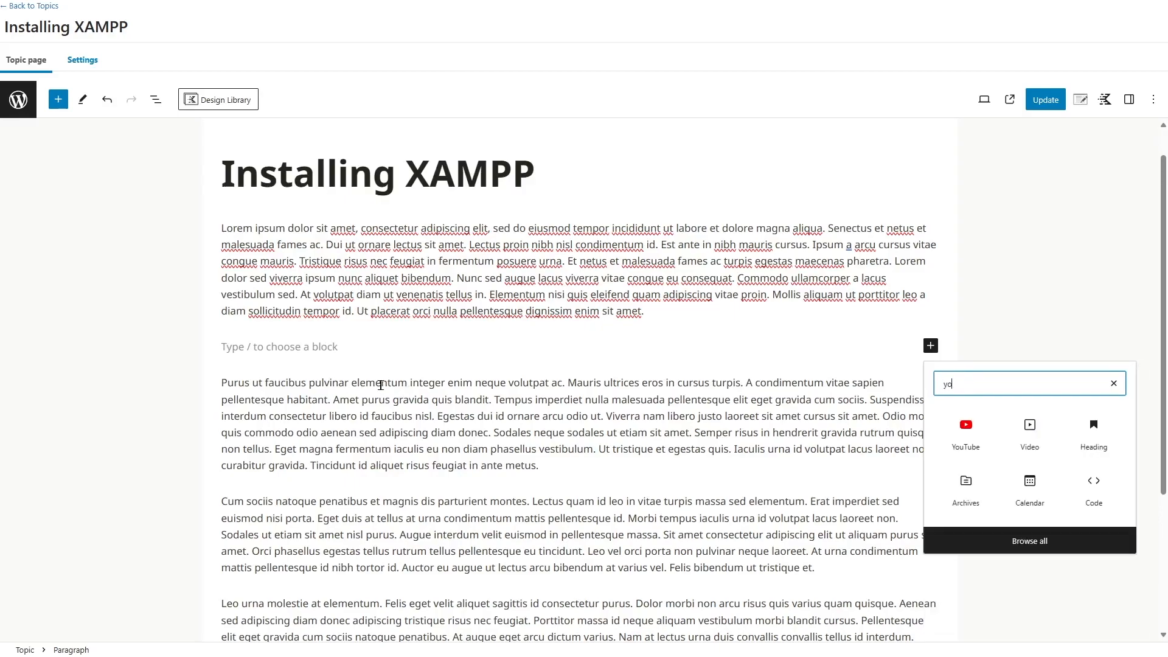
left_click(965, 430)
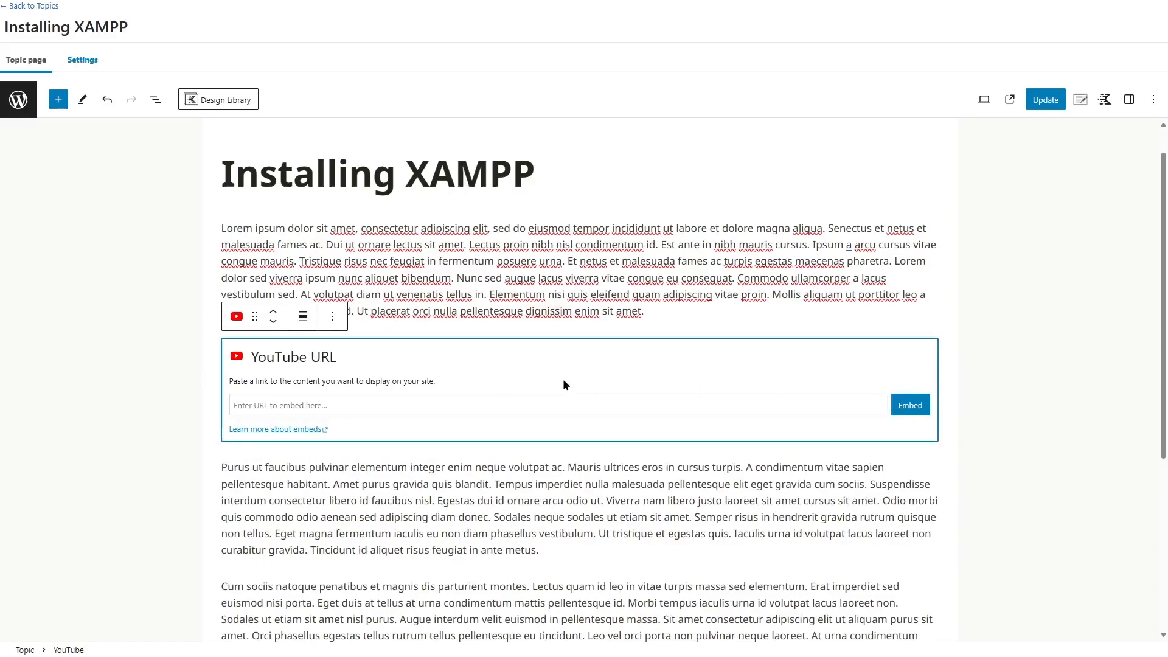
left_click(332, 316)
left_click(355, 588)
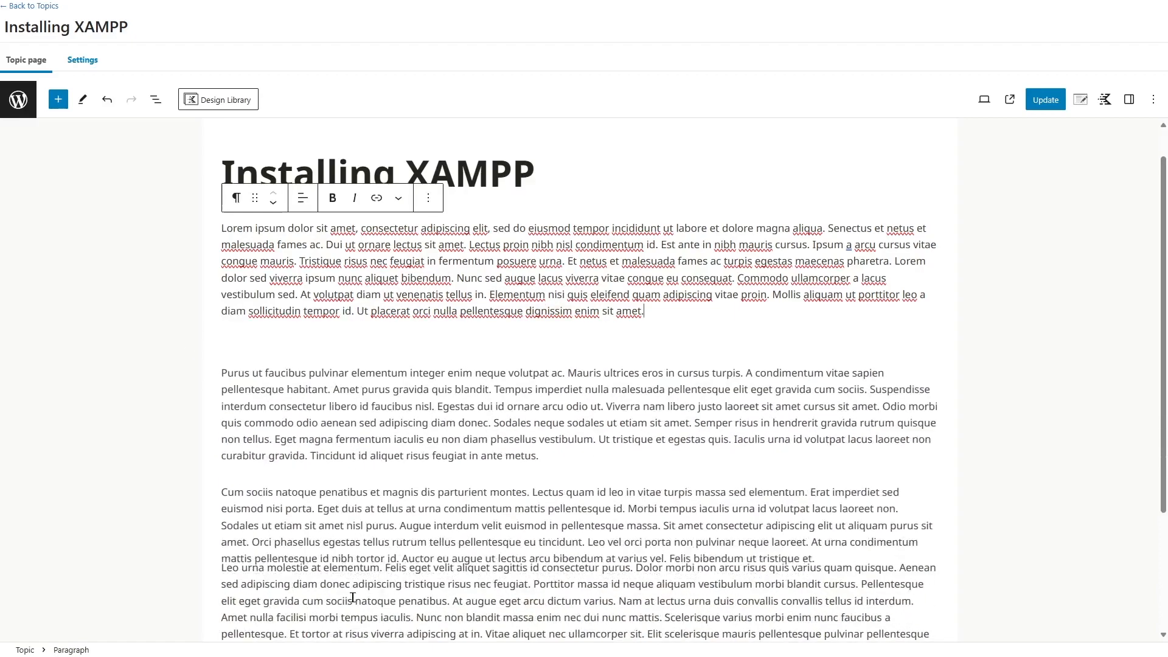
Save the topic update and open "WordPress on Localhost XAMPP Quiz" for editing from the localhost lesson in the course builder.
left_click(1047, 100)
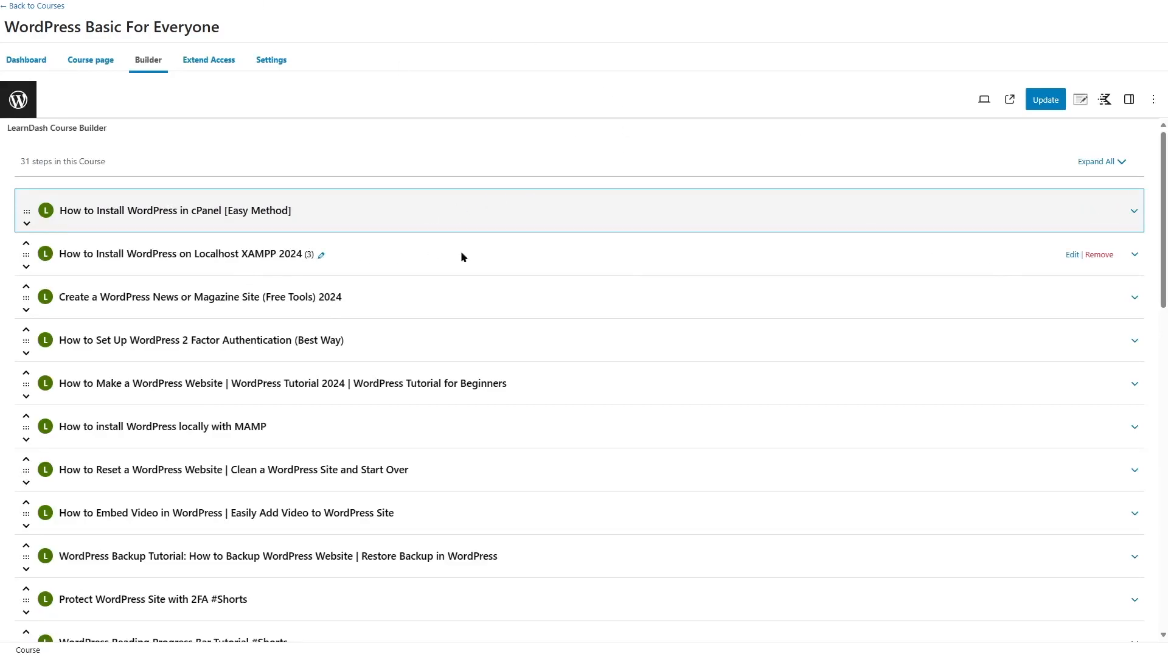
left_click(1134, 255)
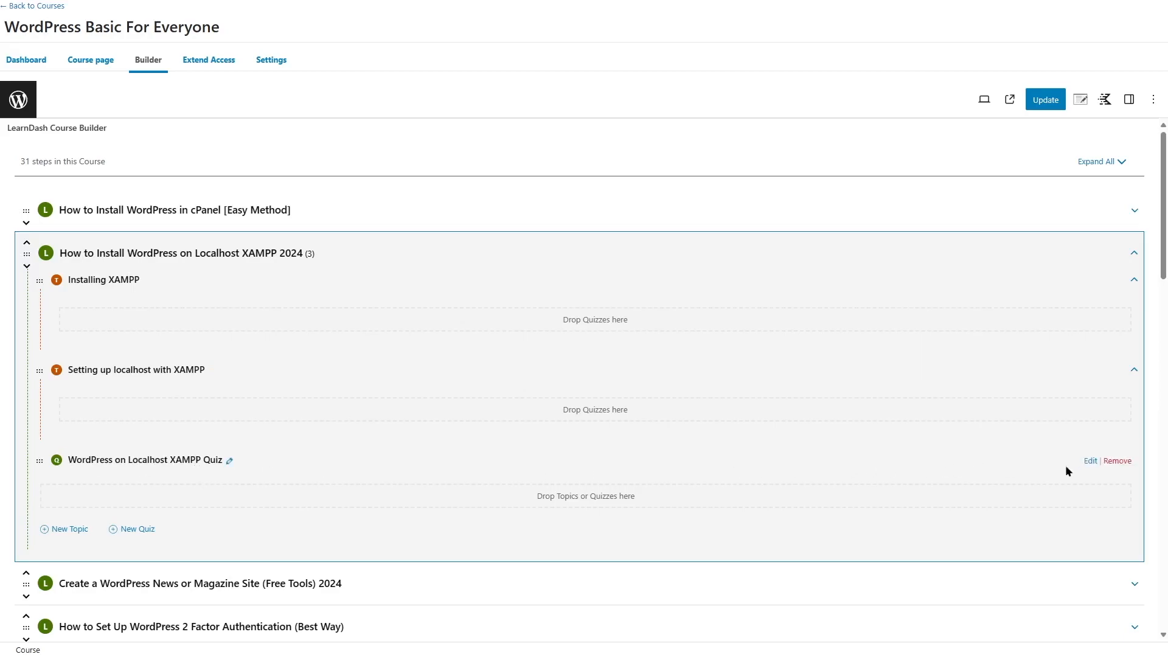
left_click(1090, 461)
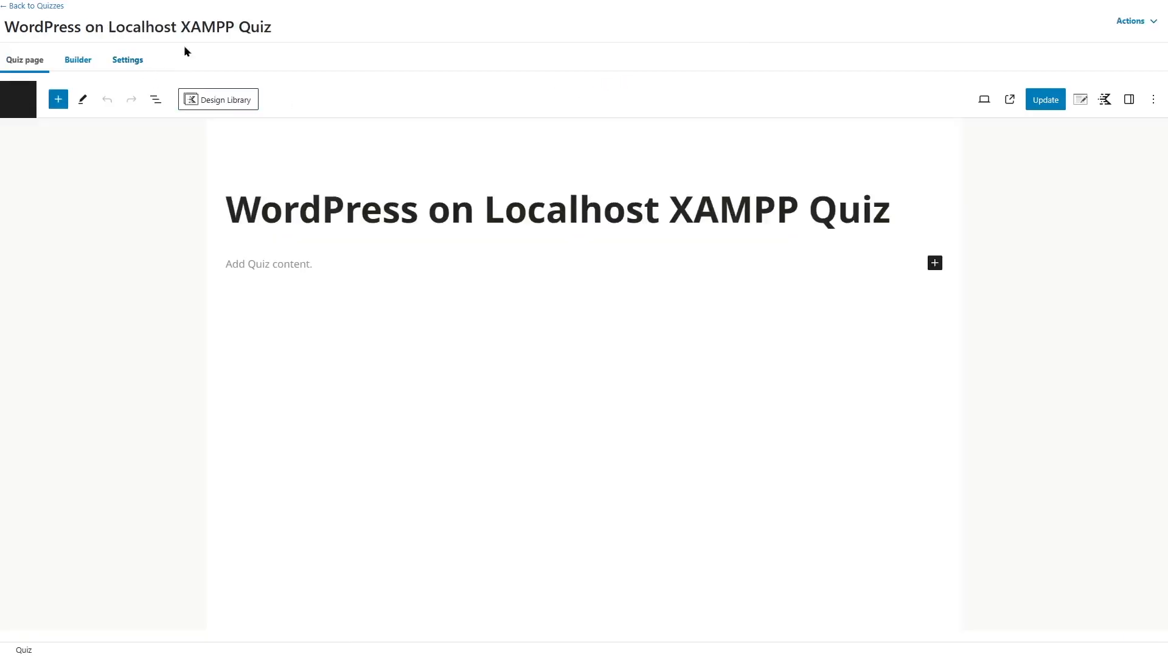
Enter "Let's see what we've learned so far!" as the quiz page text and add a quiz question titled "Question 1".
left_click(267, 262)
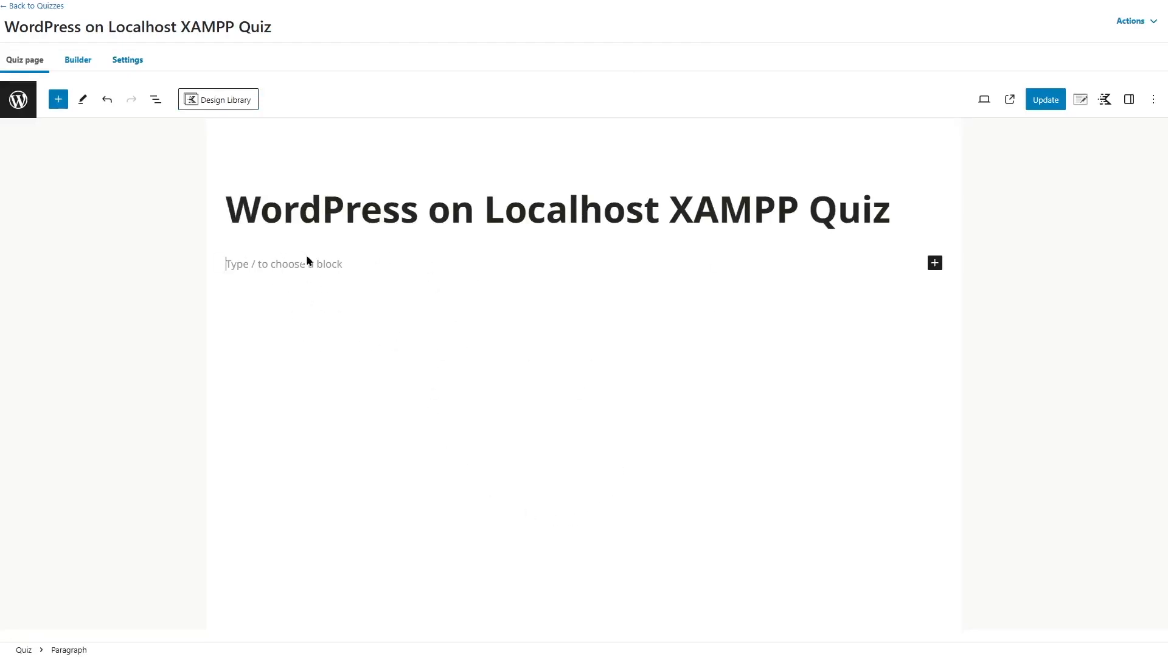
type("Let's see what we've learned so far!")
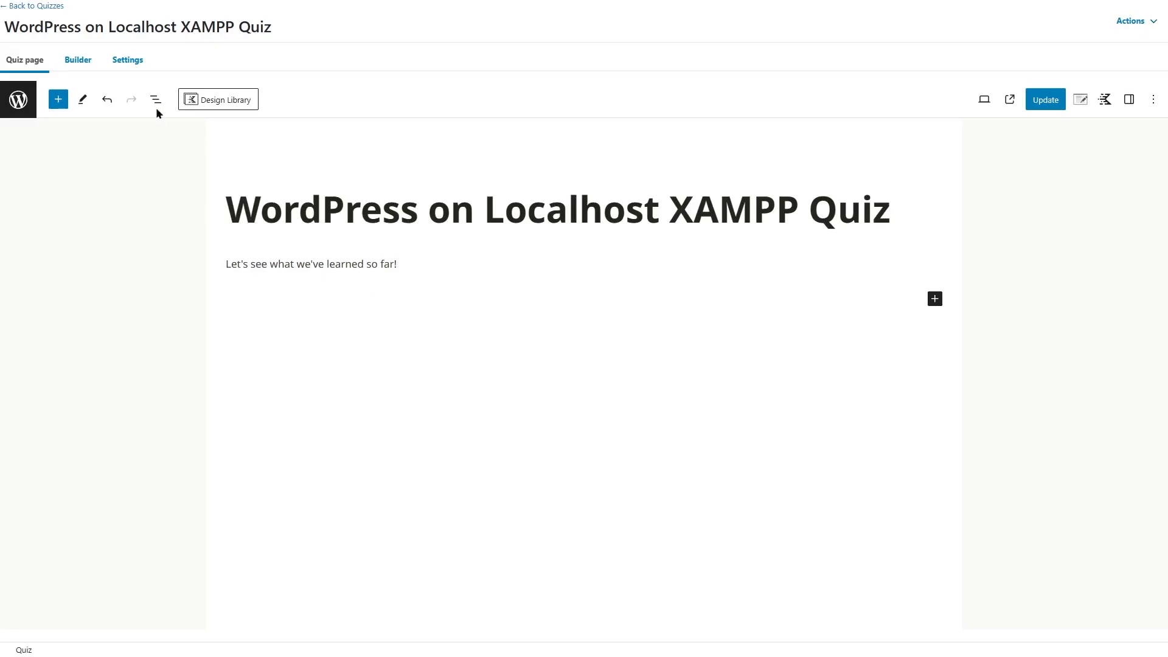
left_click(76, 63)
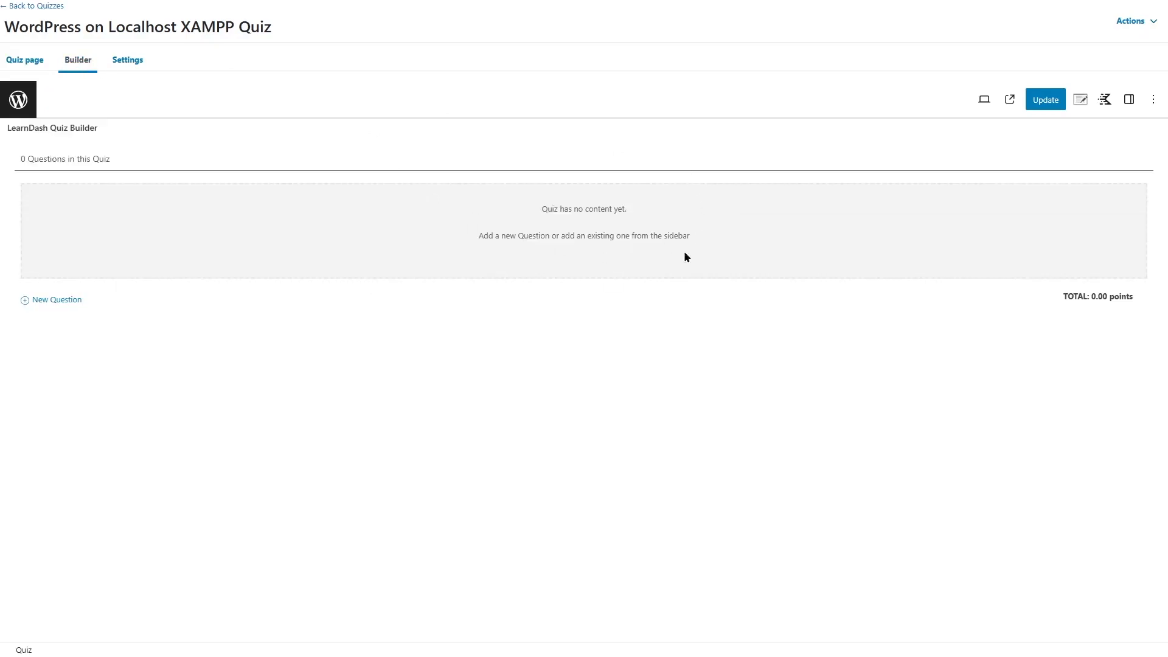
left_click(62, 304)
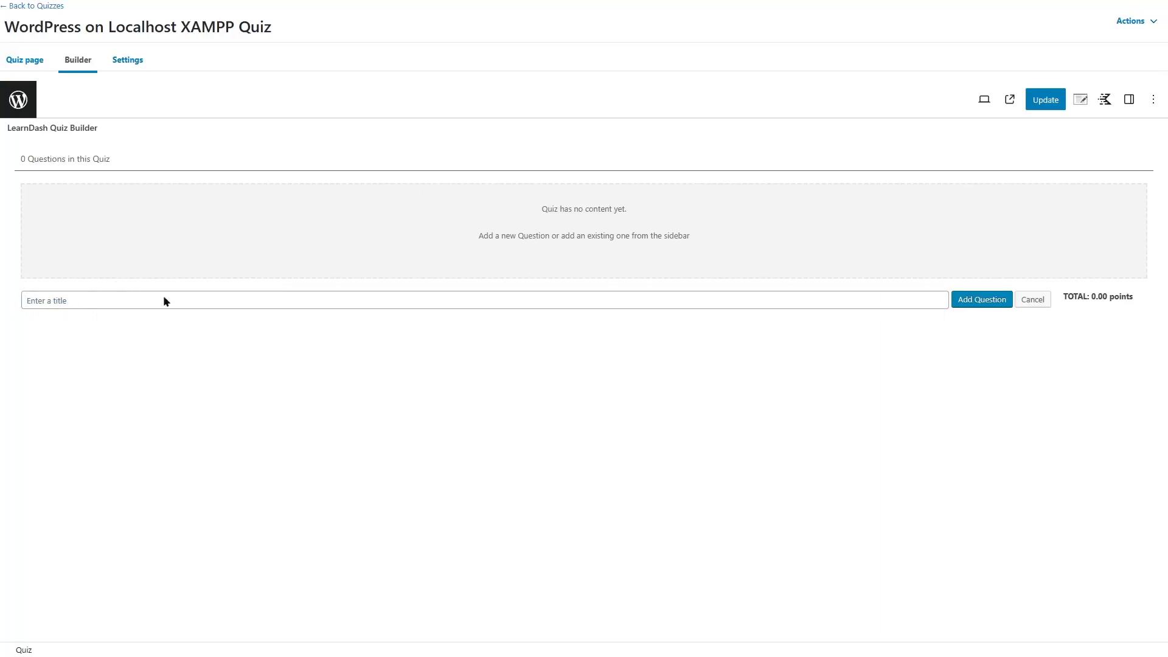
key("Return")
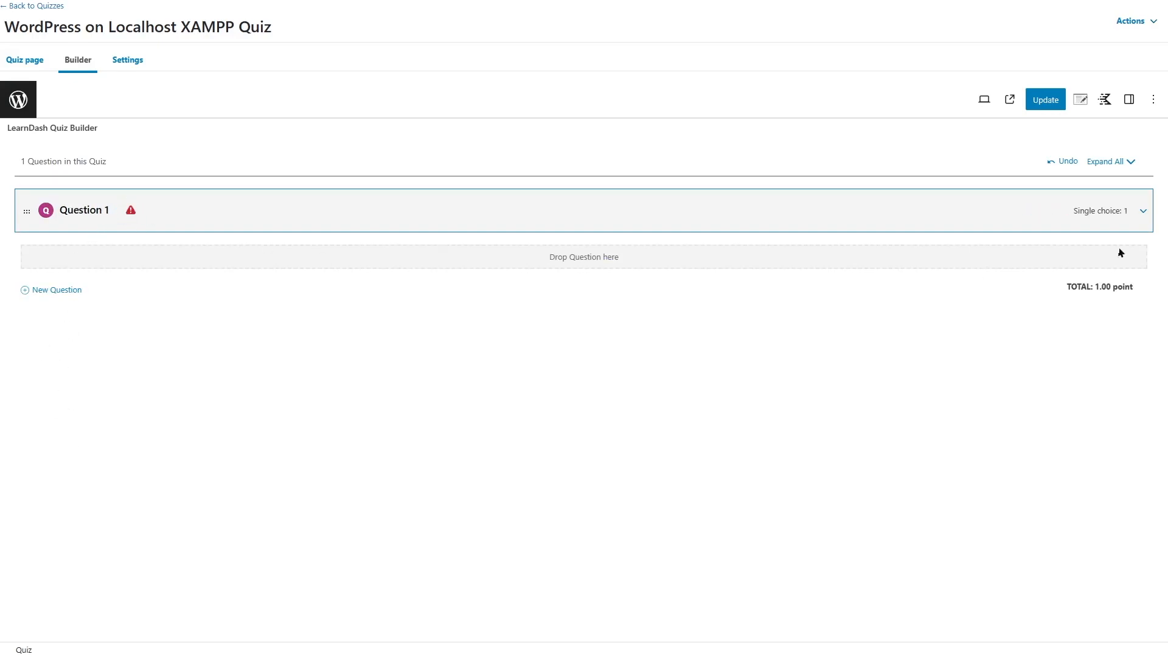
Keep Question 1 as single choice and save "What is WordPress?" as its question text.
left_click(1143, 213)
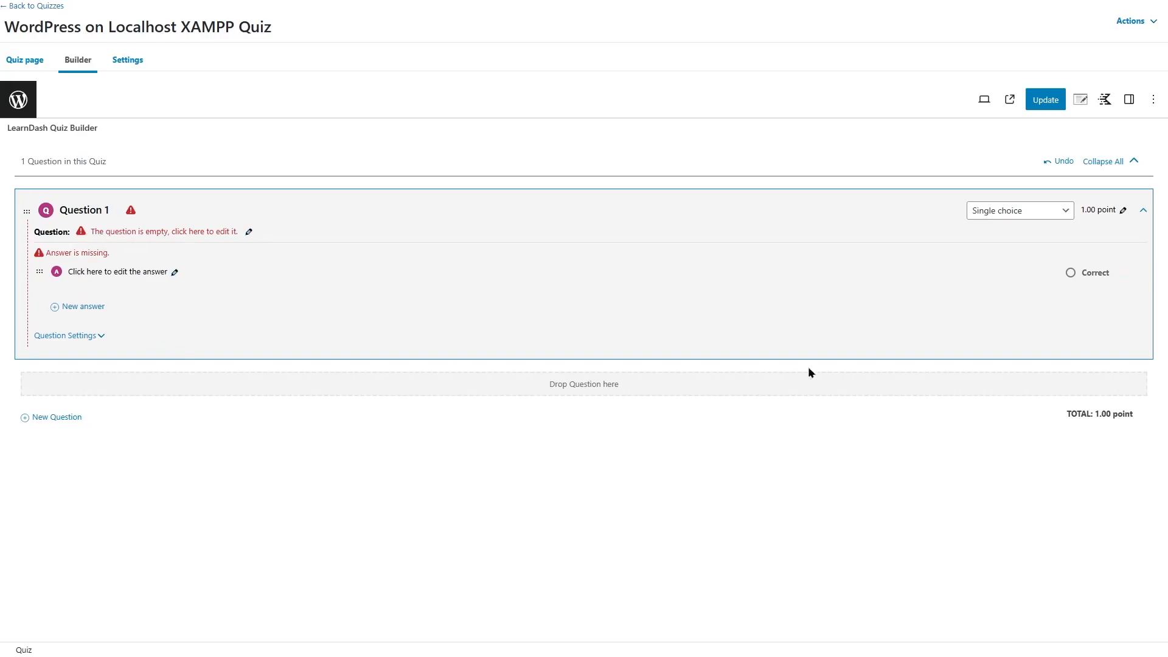
left_click(1039, 211)
left_click(874, 225)
left_click(1063, 213)
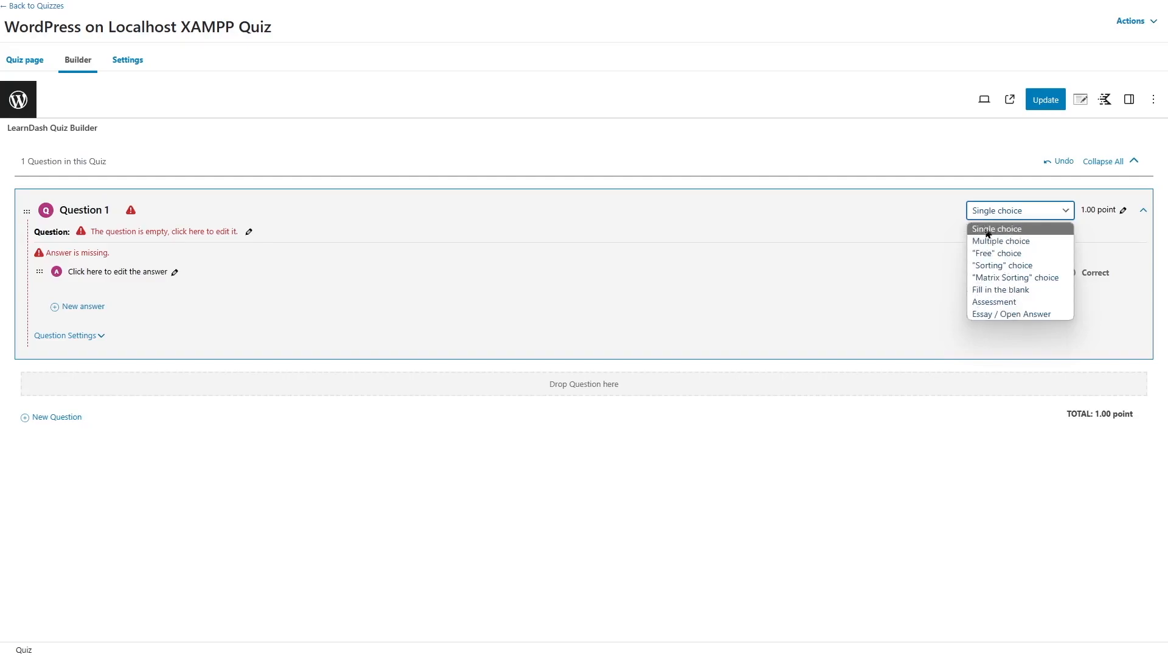
left_click(1012, 233)
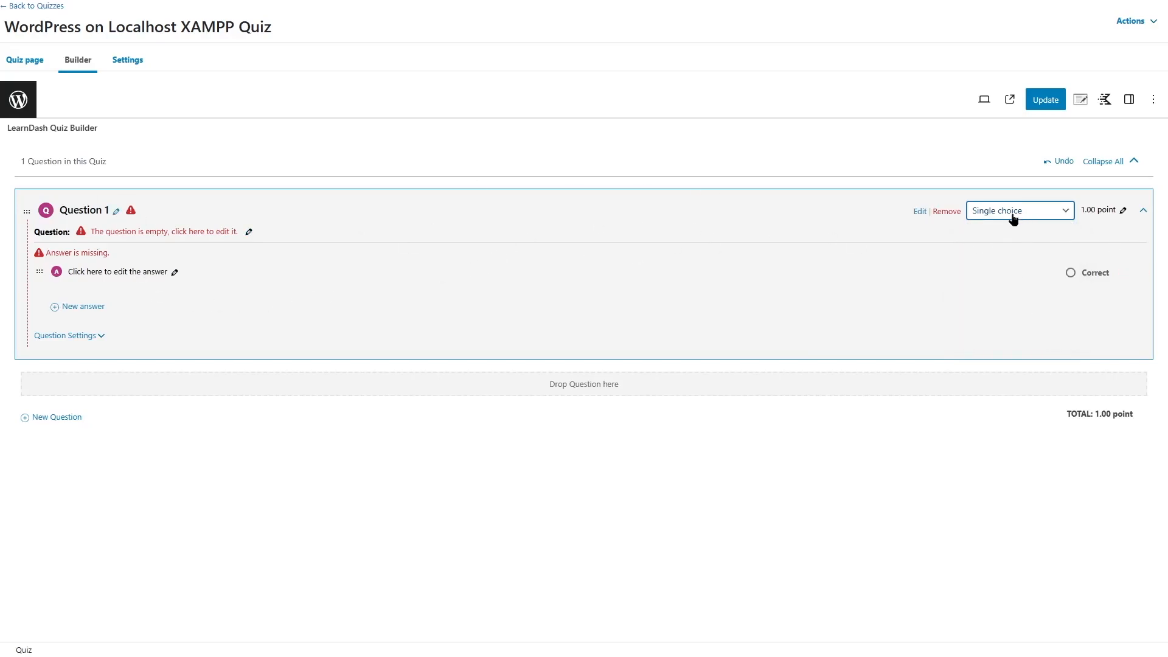
left_click(166, 236)
type("What is WordPress?")
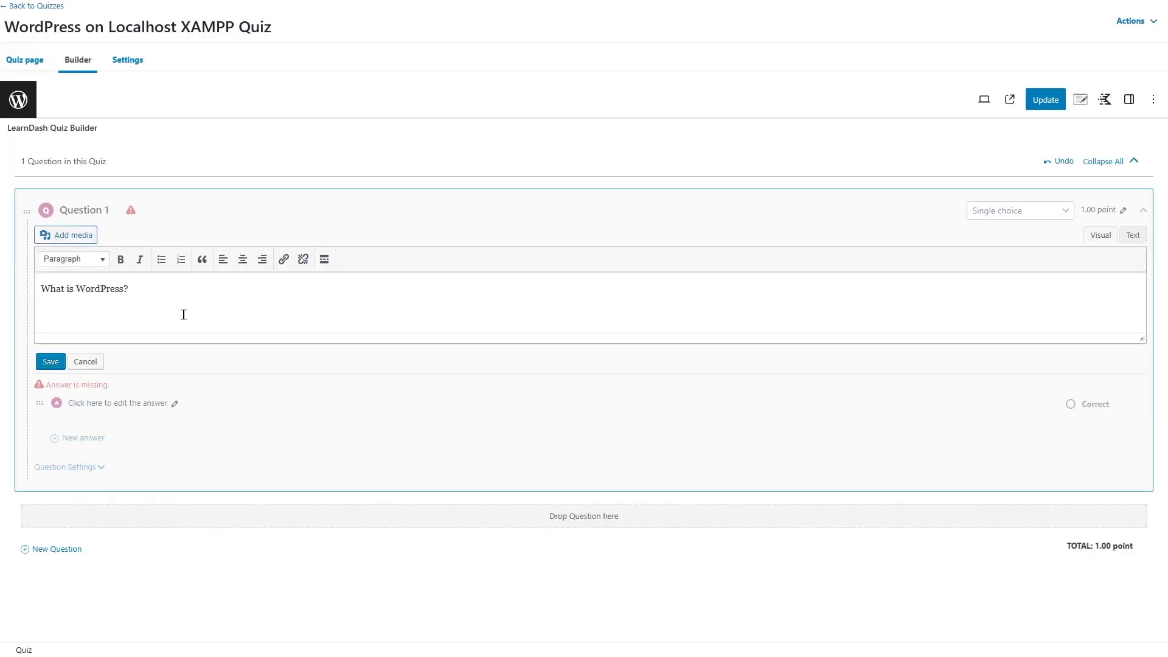
left_click(52, 362)
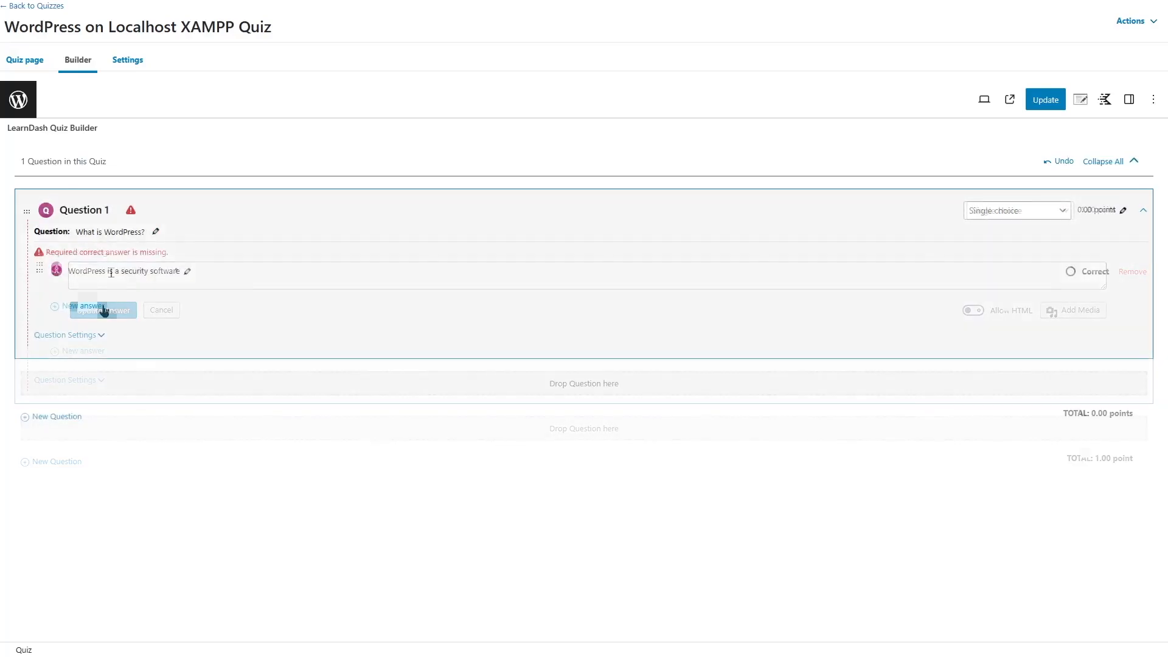
Add the answers "WordPress is a security software", "WordPress is a CMS" and "WordPress is an SEO tool", marking the CMS answer as correct.
left_click(99, 310)
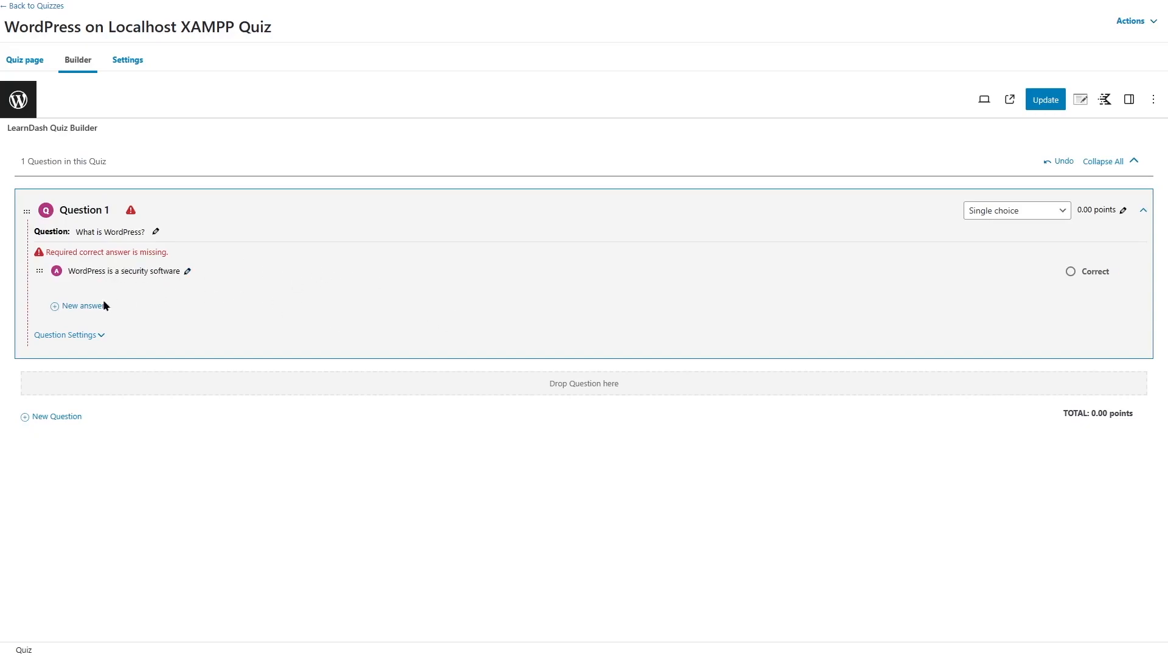
left_click(78, 306)
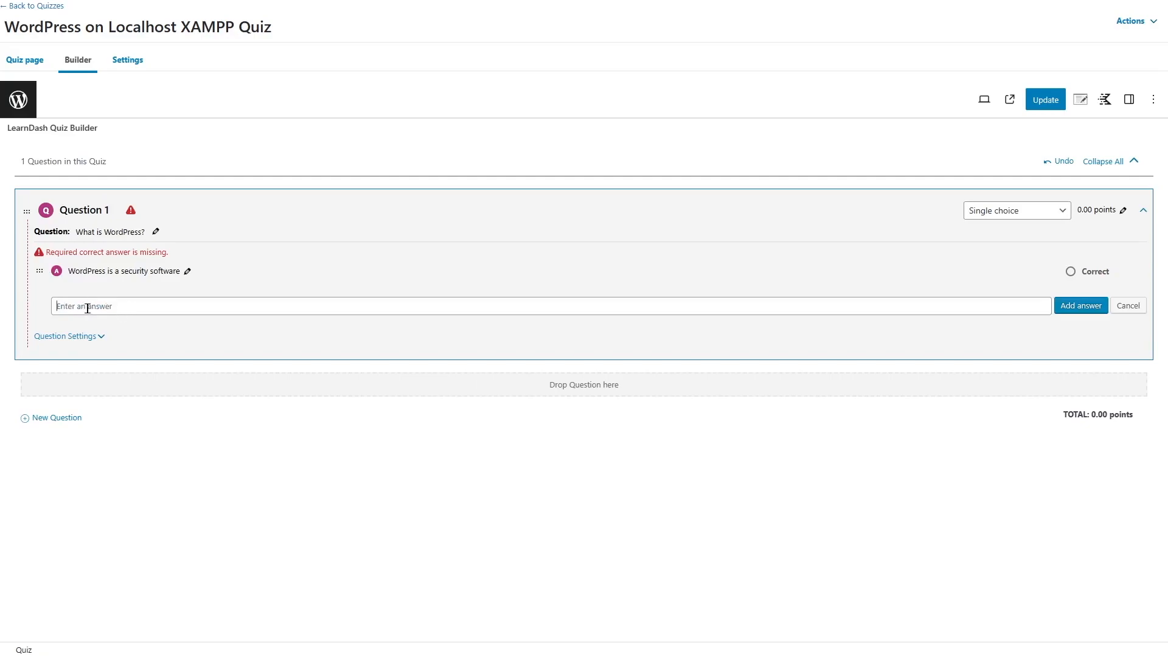
type("WordPress is a CMS")
key("Return")
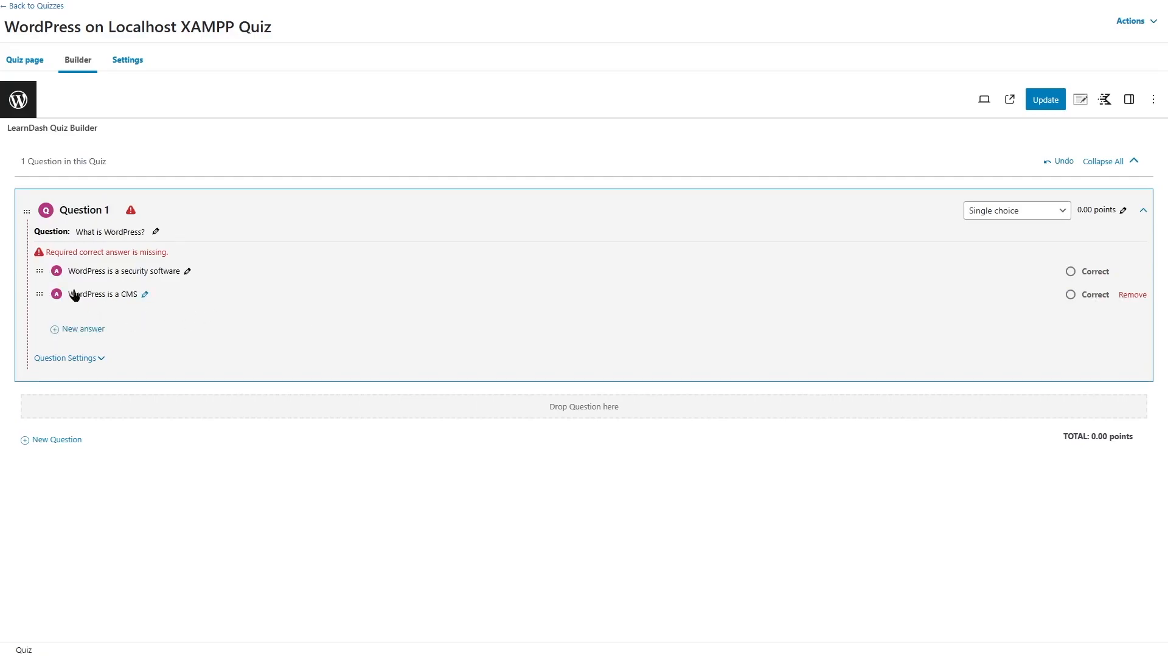
left_click(63, 329)
type("WordPress is an SEO tool")
key("Return")
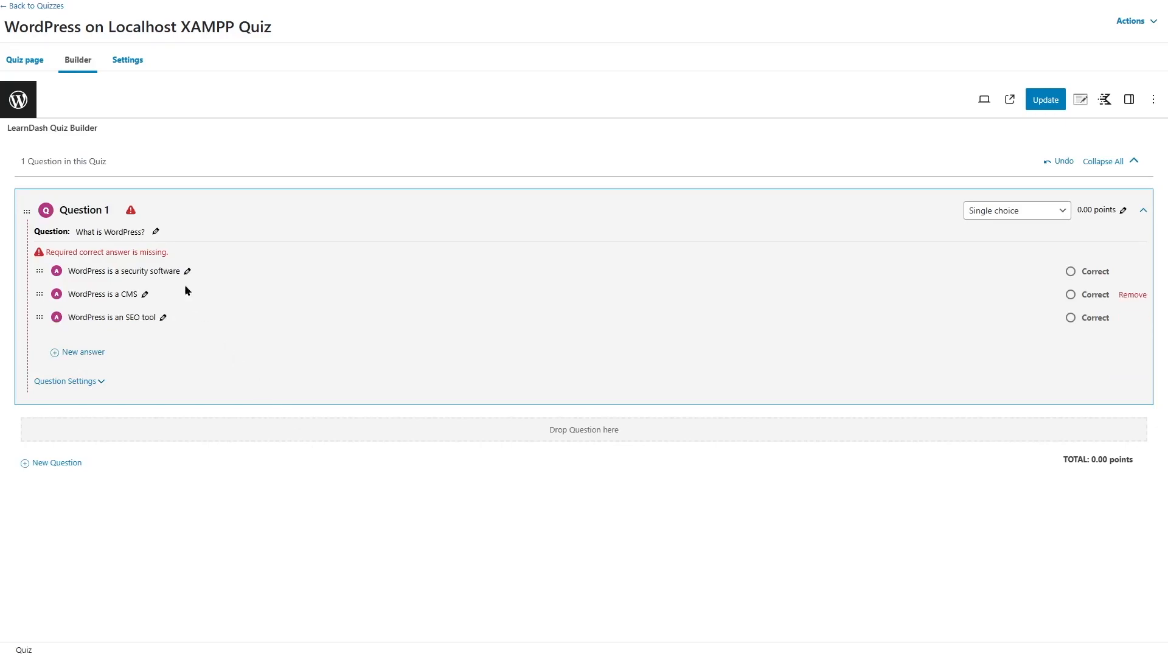
mouse_move(39, 294)
left_mouse_down()
mouse_move(36, 271)
mouse_move(35, 317)
mouse_move(38, 294)
left_mouse_up()
left_click(1070, 295)
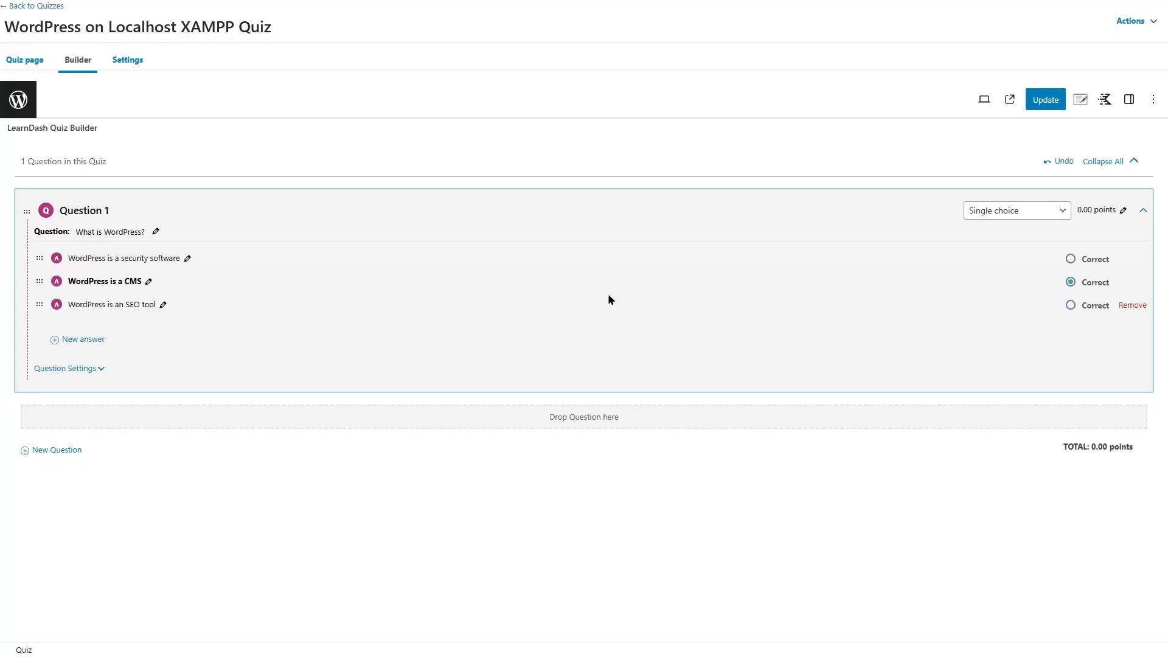
Review Question 1's settings for correct and incorrect answer messages, solution hint and per-answer points, and close them without saving.
left_click(95, 369)
scroll(109, 364, "down", 1)
scroll(110, 364, "down", 1)
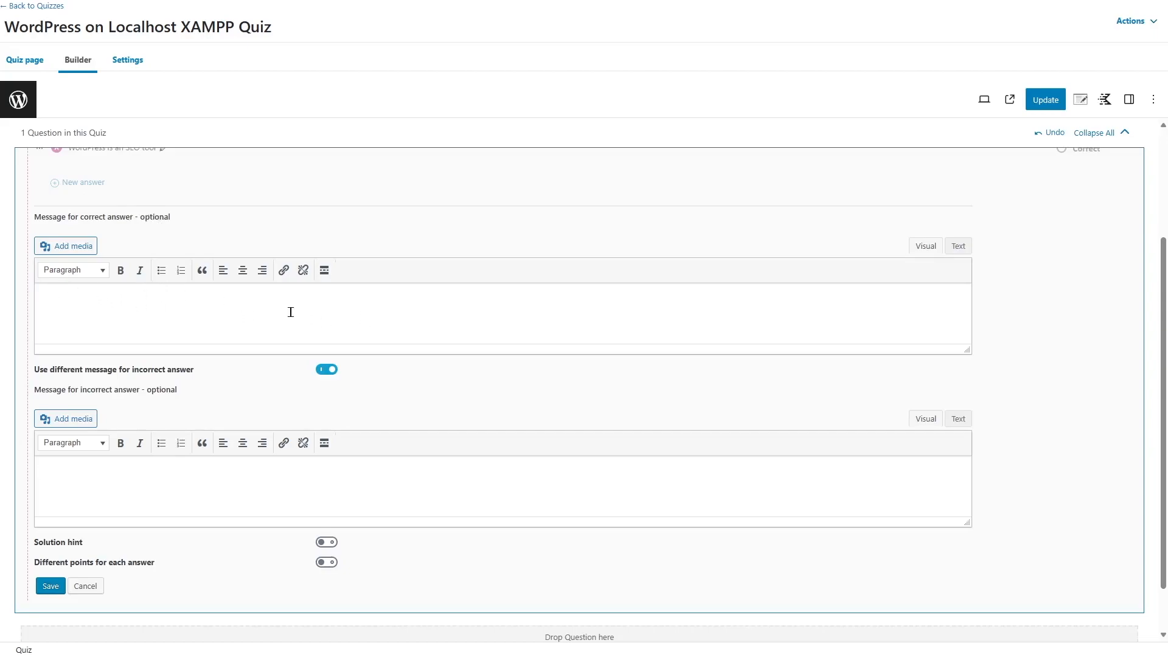
scroll(268, 311, "down", 1)
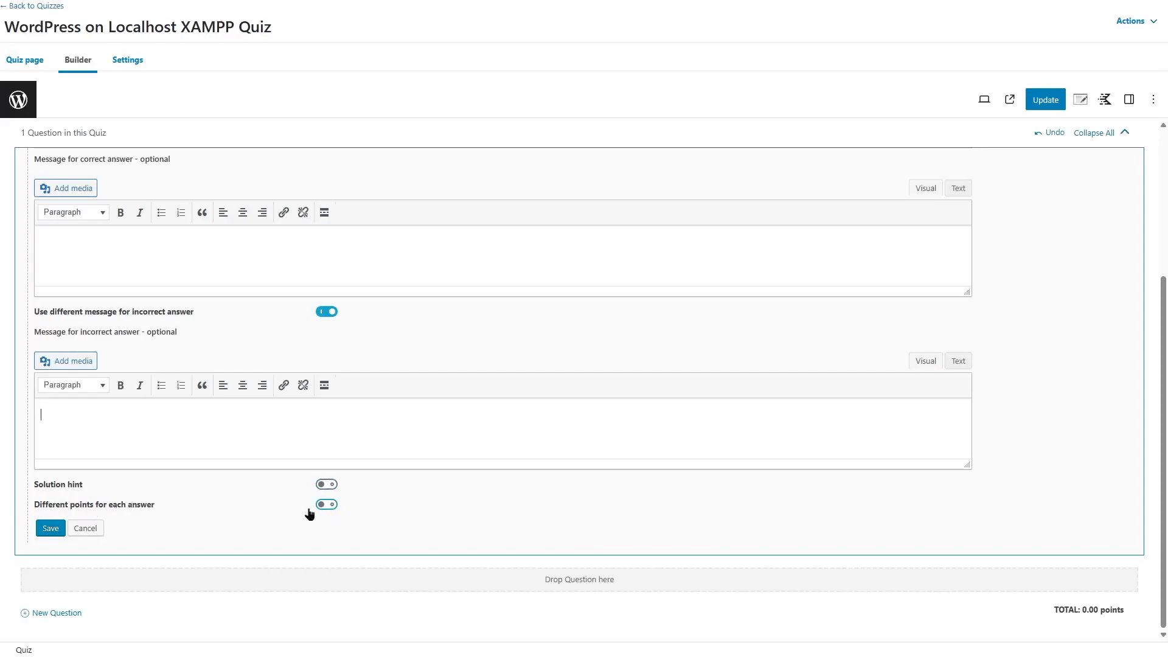
left_click(92, 531)
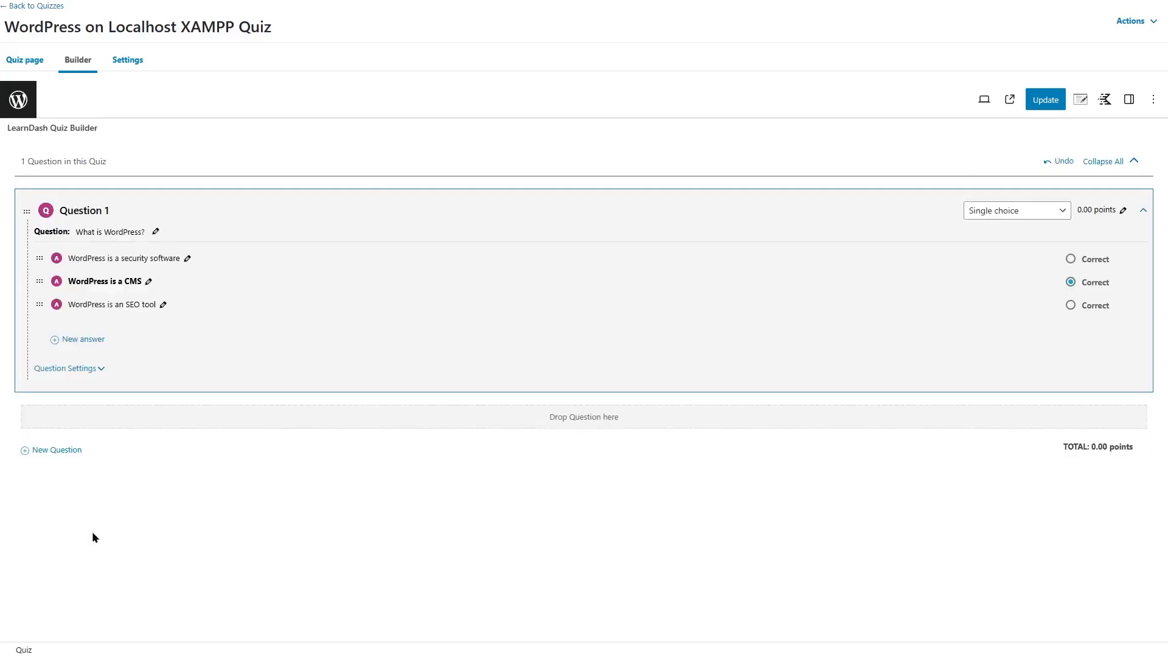
Save the quiz update and review the quiz's progression, restriction and display settings.
left_click(1061, 99)
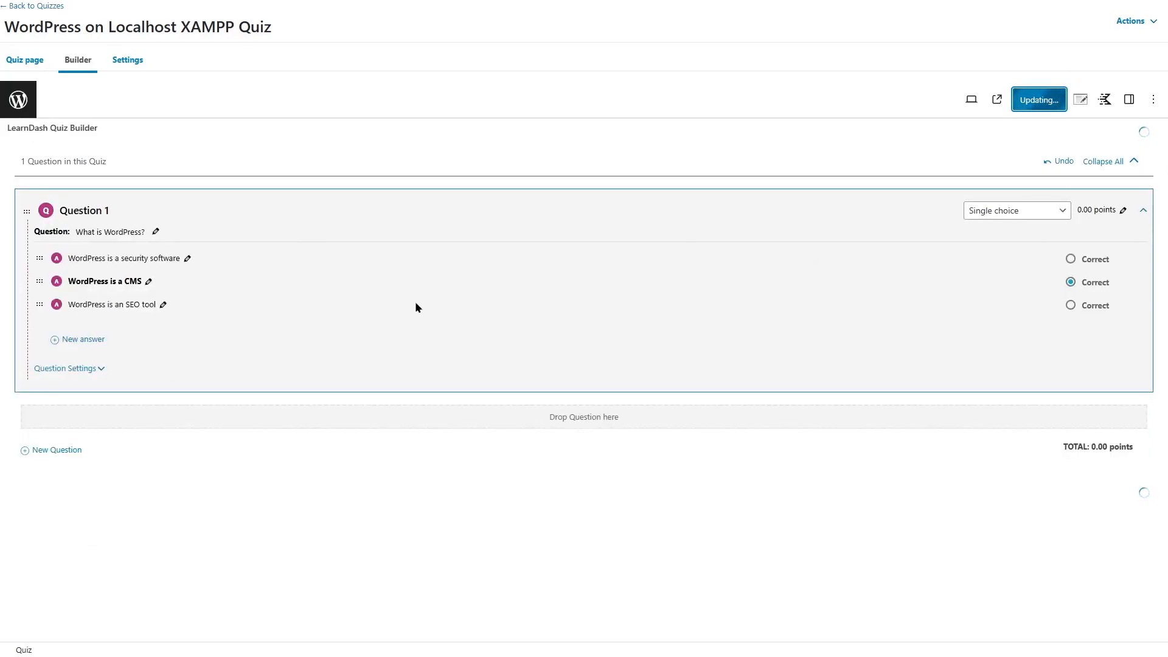
left_click(129, 60)
scroll(316, 238, "down", 15)
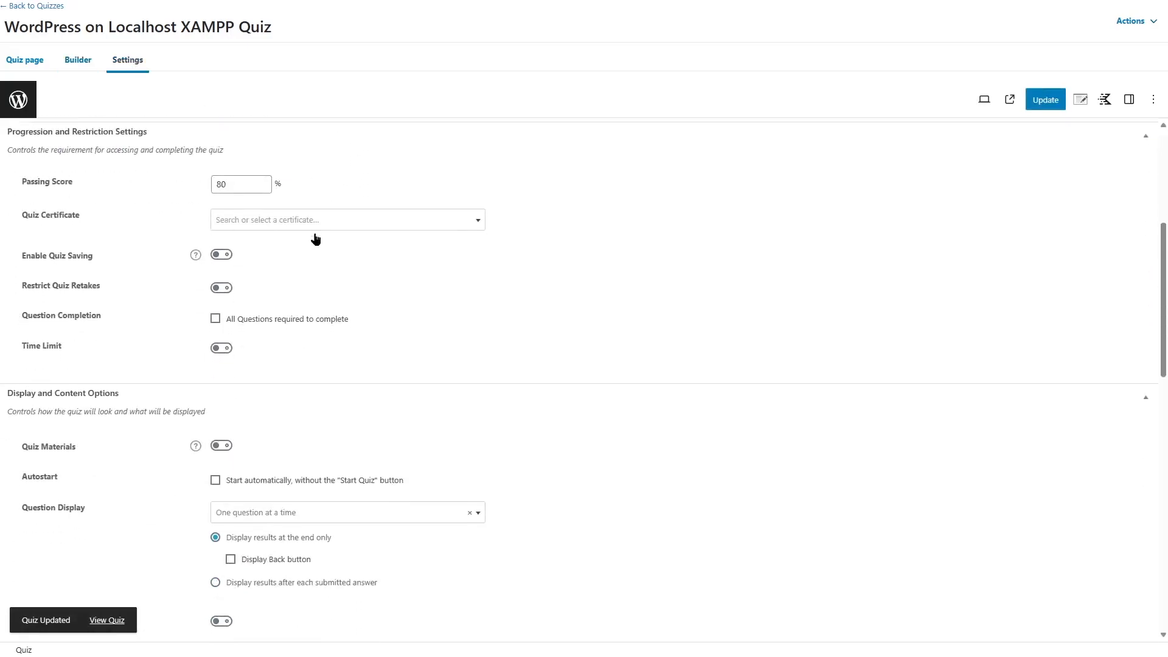
scroll(314, 246, "up", 10)
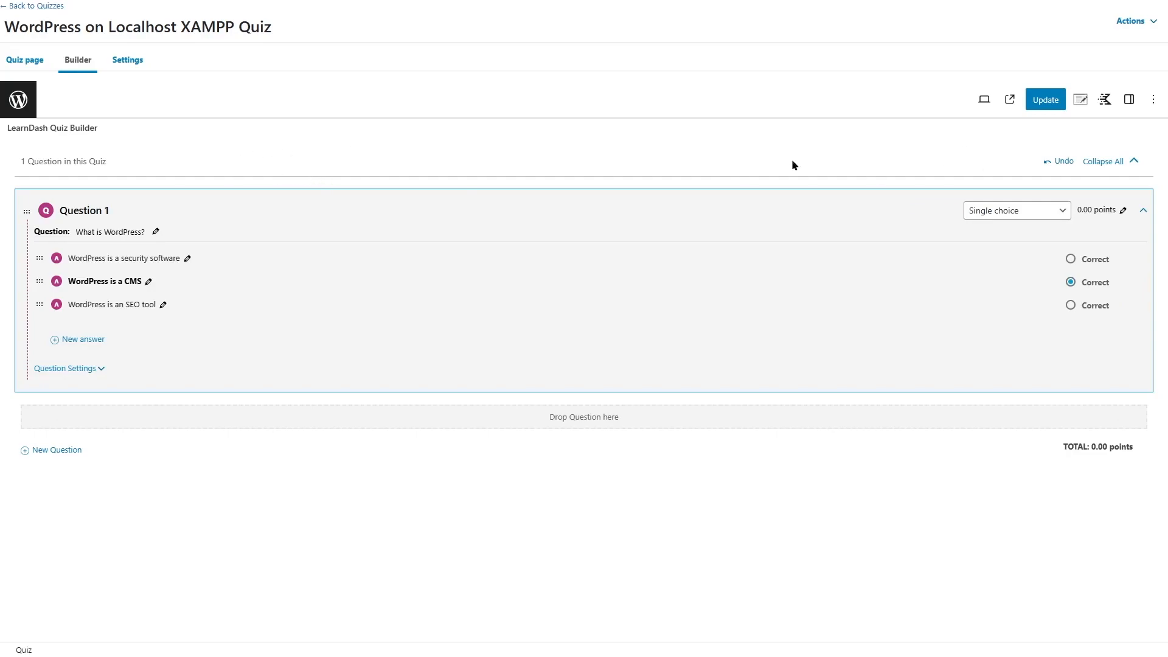
Leave the quiz, go to the course list and open "WordPress Basic For Everyone" in the course builder.
left_click(33, 6)
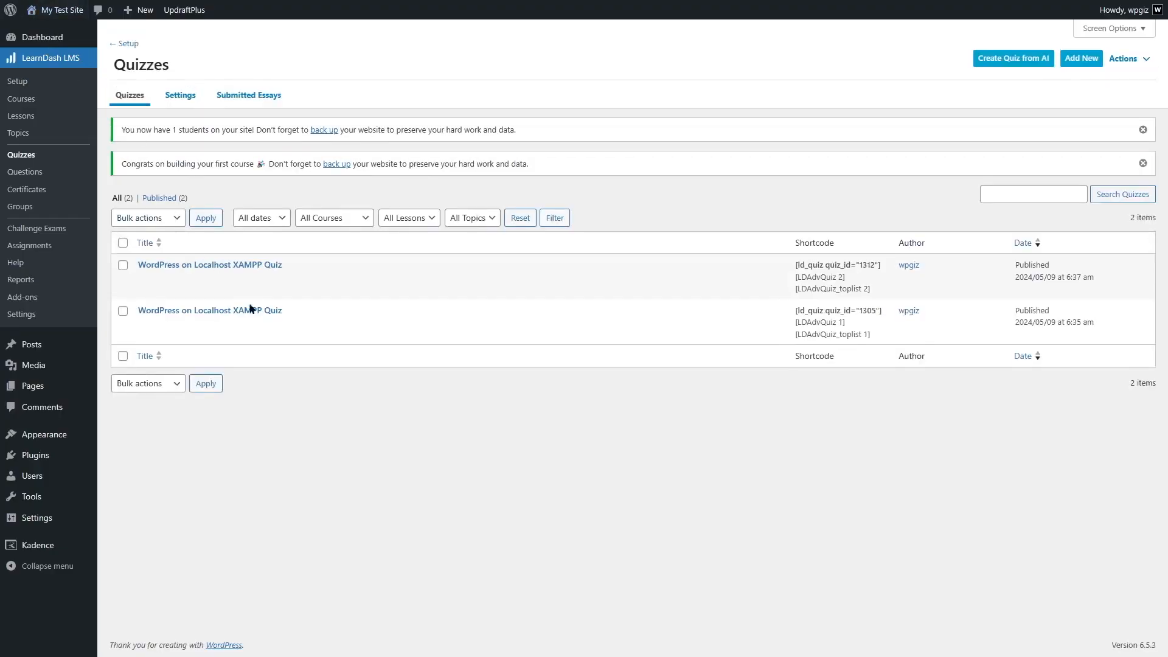
left_click(36, 102)
mouse_move(159, 281)
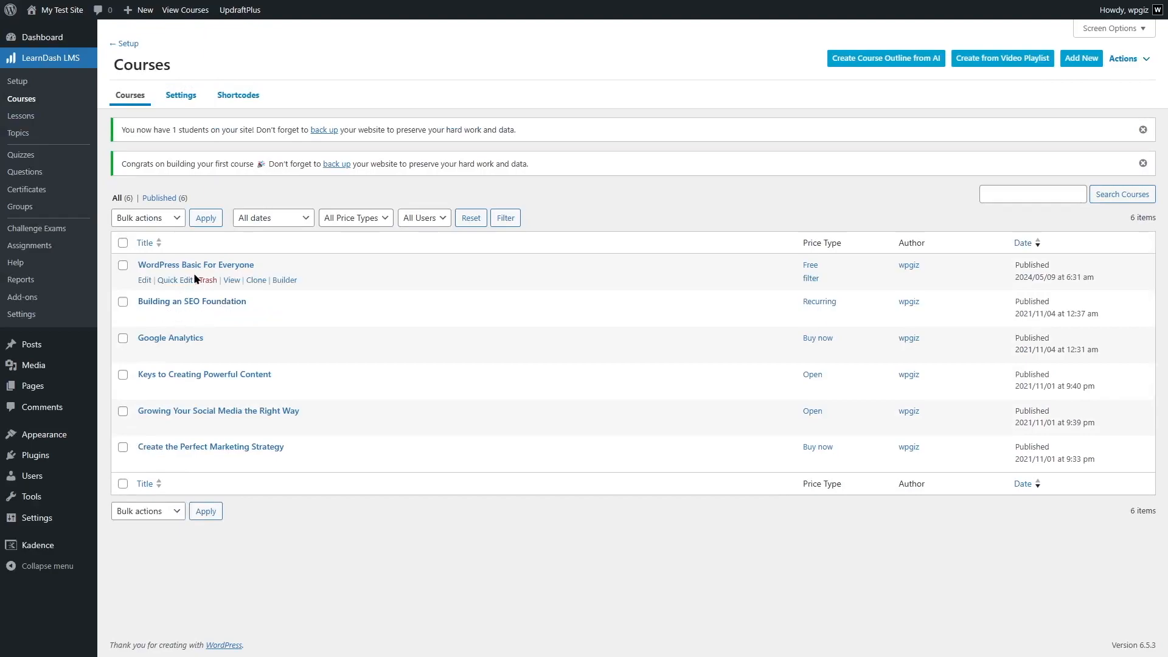
left_click(284, 281)
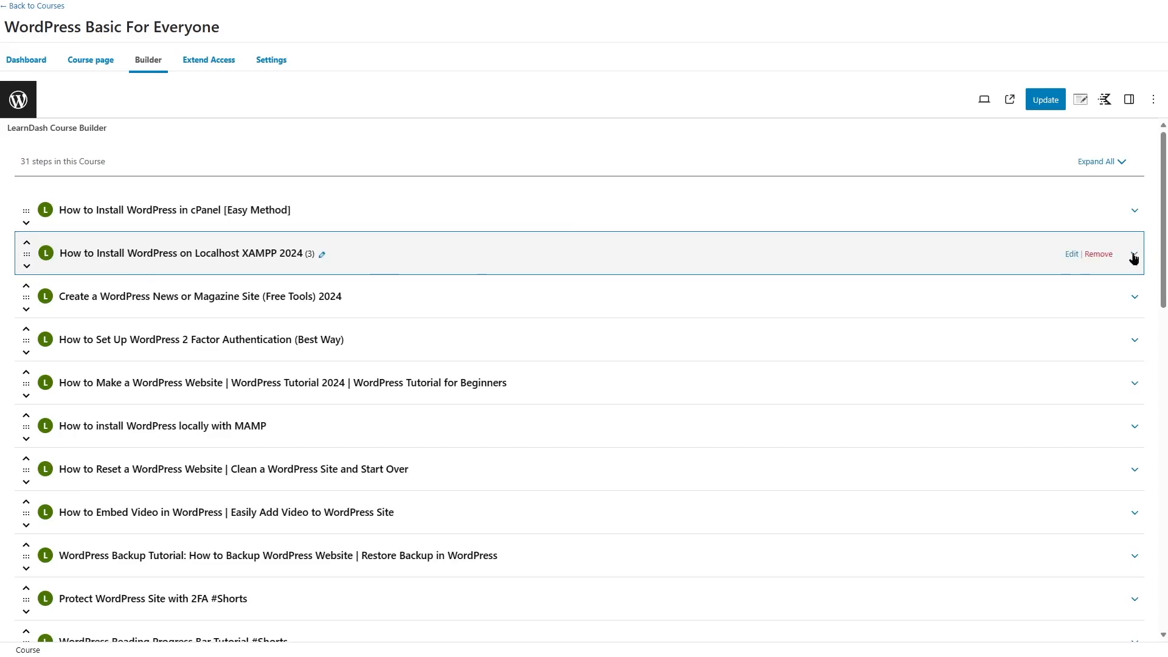
scroll(182, 365, "down", 3)
scroll(274, 365, "up", 3)
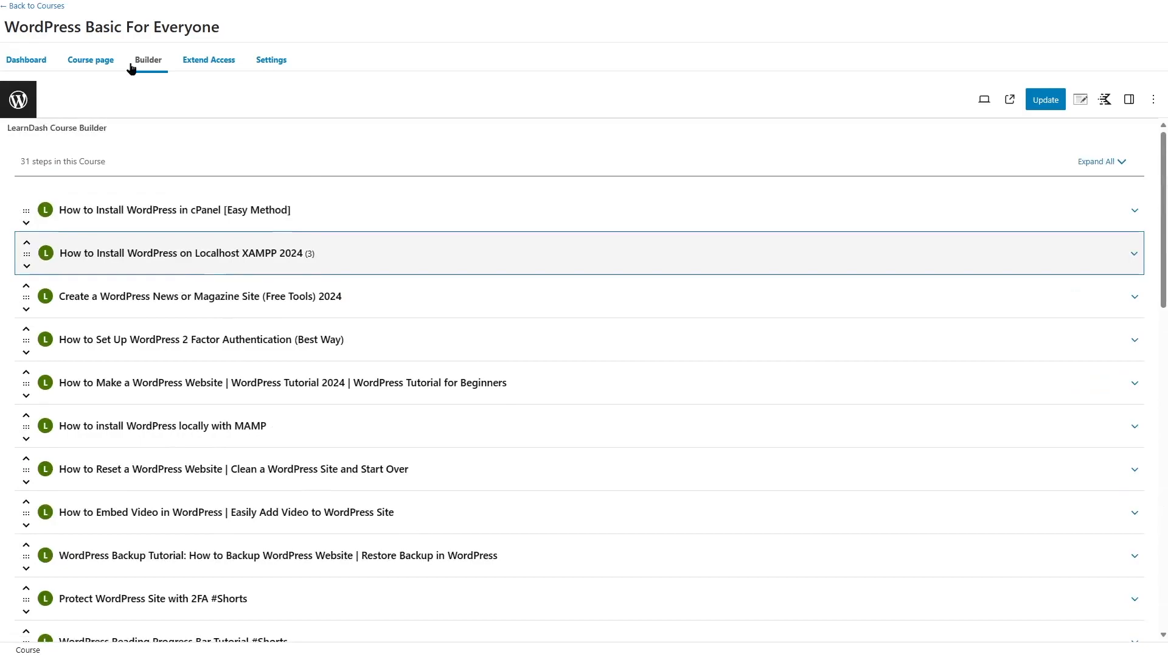
Review the course's Extend Access options and its access mode, display, navigation and course user settings.
left_click(202, 63)
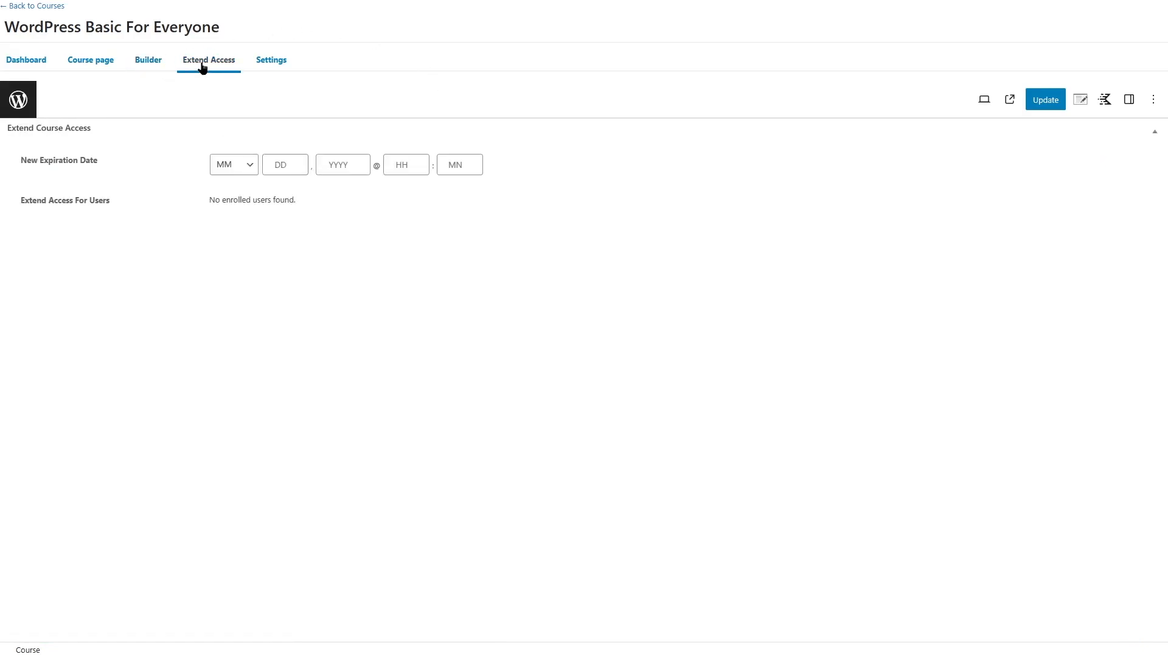
left_click(283, 67)
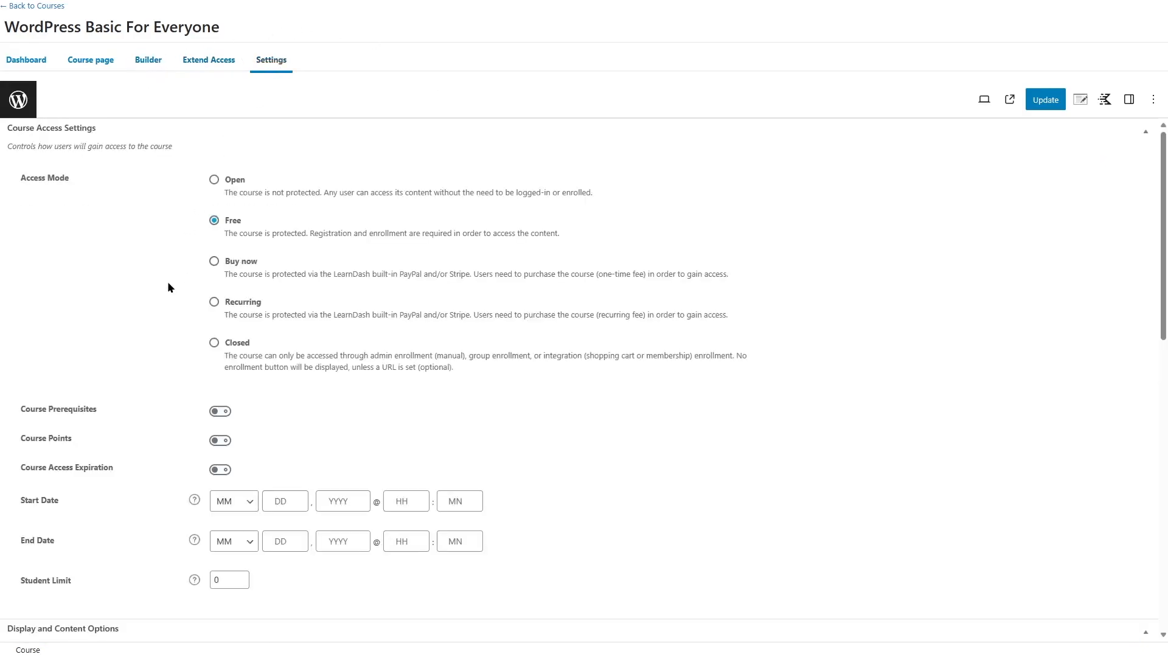
scroll(169, 283, "down", 10)
scroll(169, 281, "up", 12)
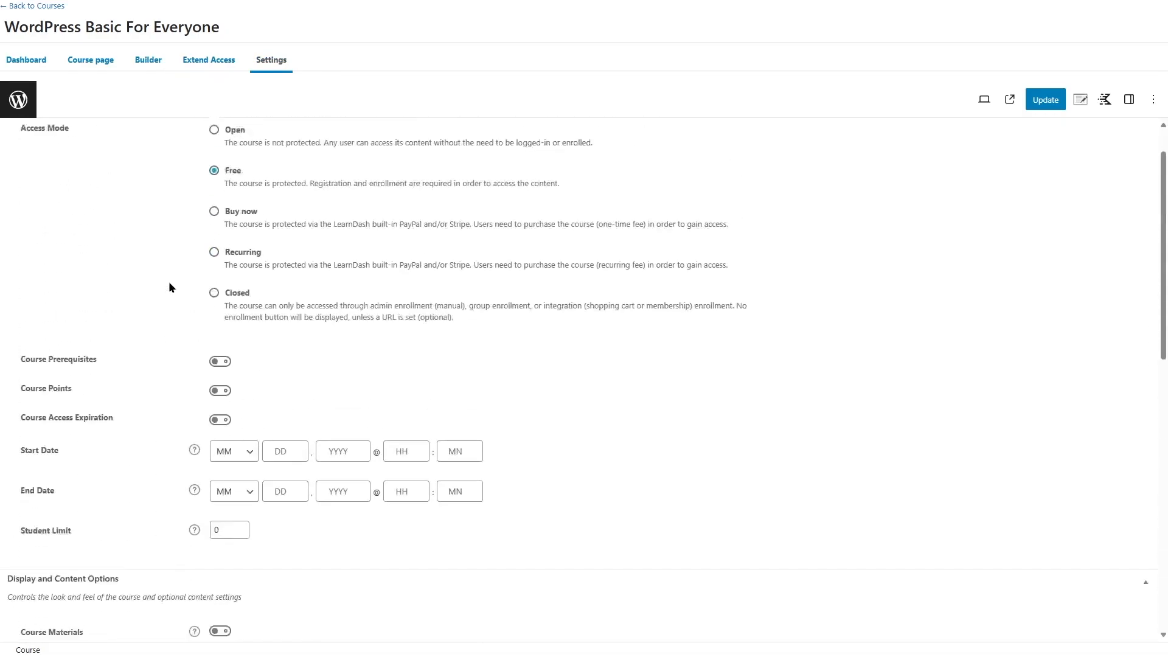
scroll(283, 312, "down", 10)
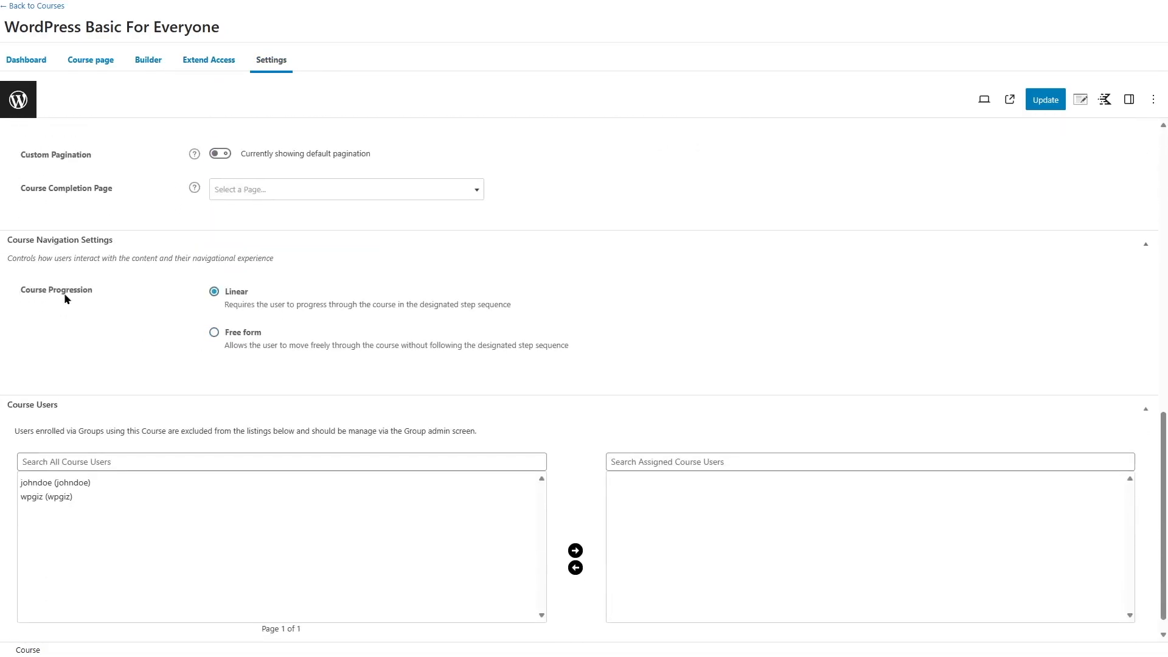
scroll(321, 305, "up", 10)
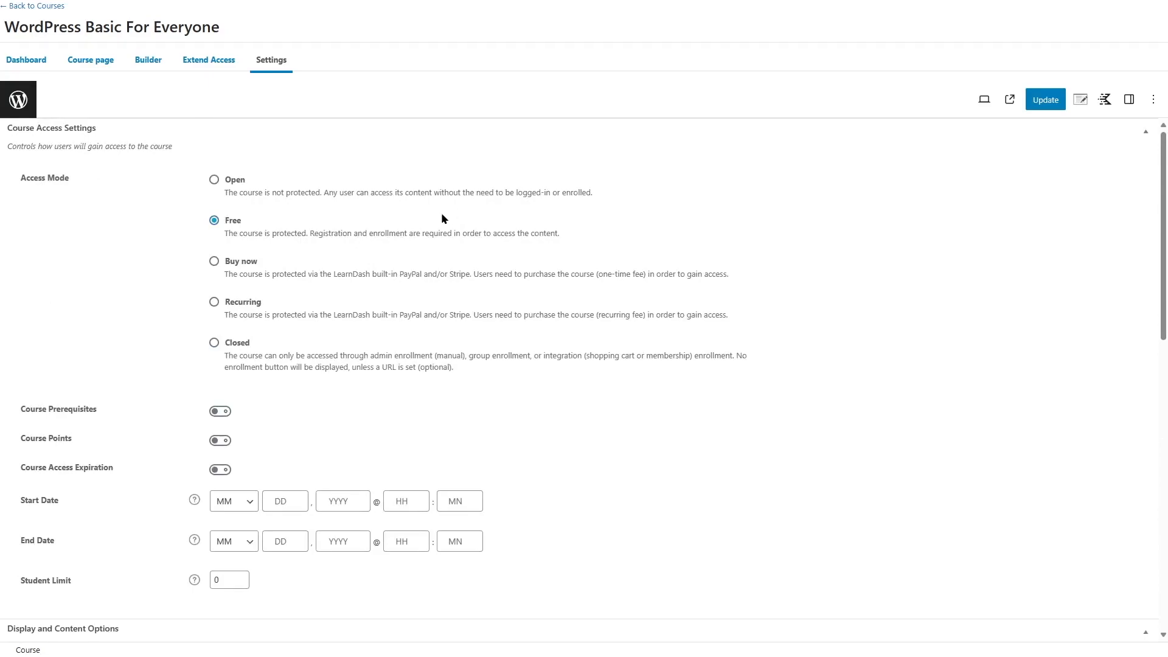
Check the course page content, save the course update and return to the course list.
left_click(97, 59)
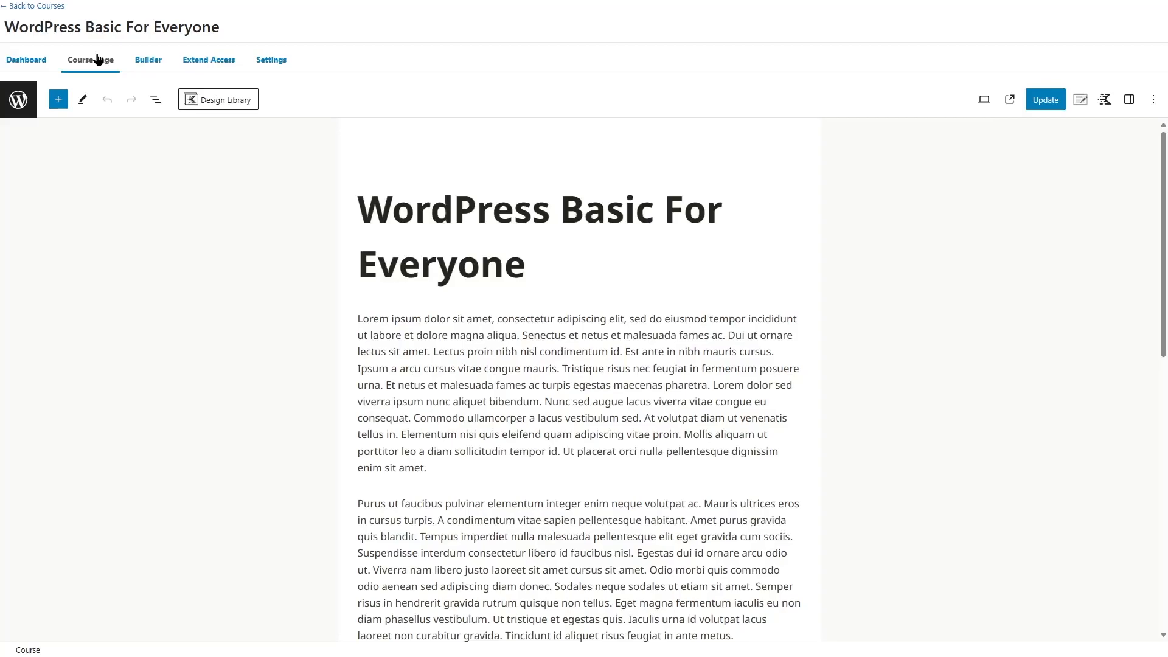
left_click(271, 60)
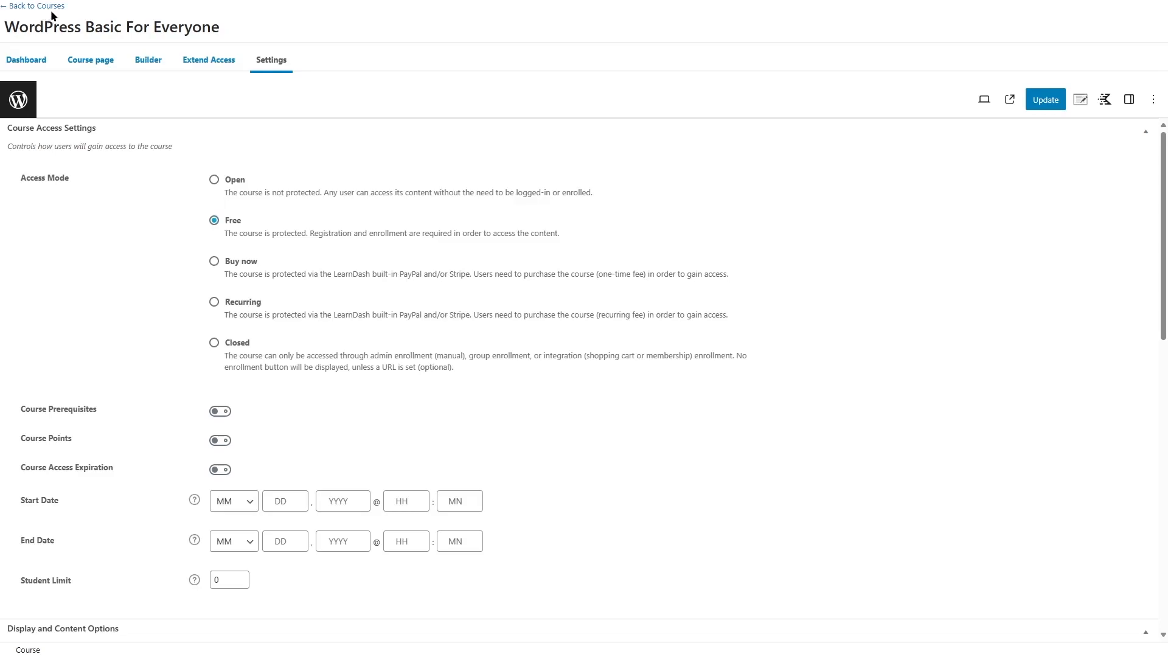
key("ctrl+s")
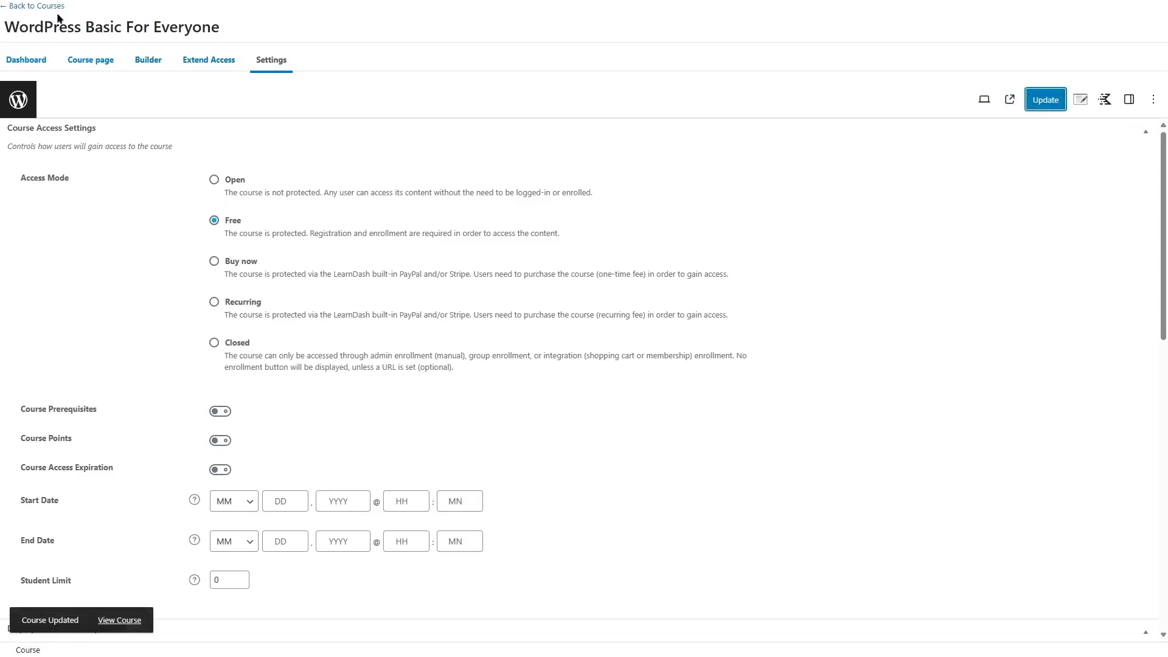
left_click(24, 6)
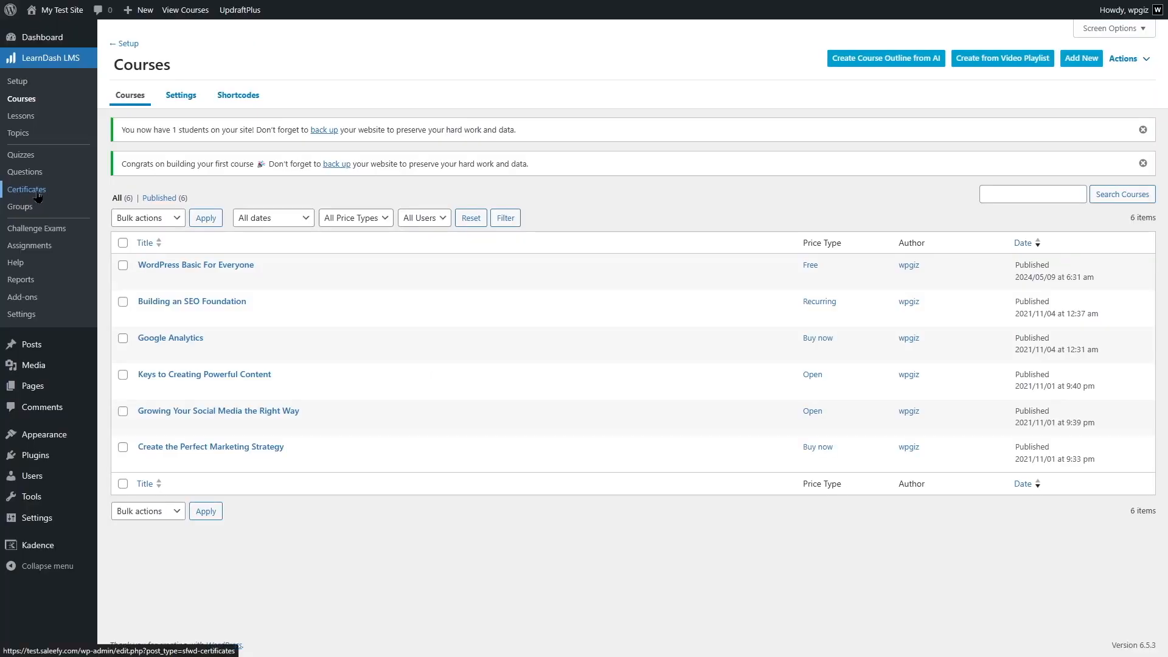
Start a new LearnDash certificate and review its title, content, custom field and PDF options.
left_click(38, 195)
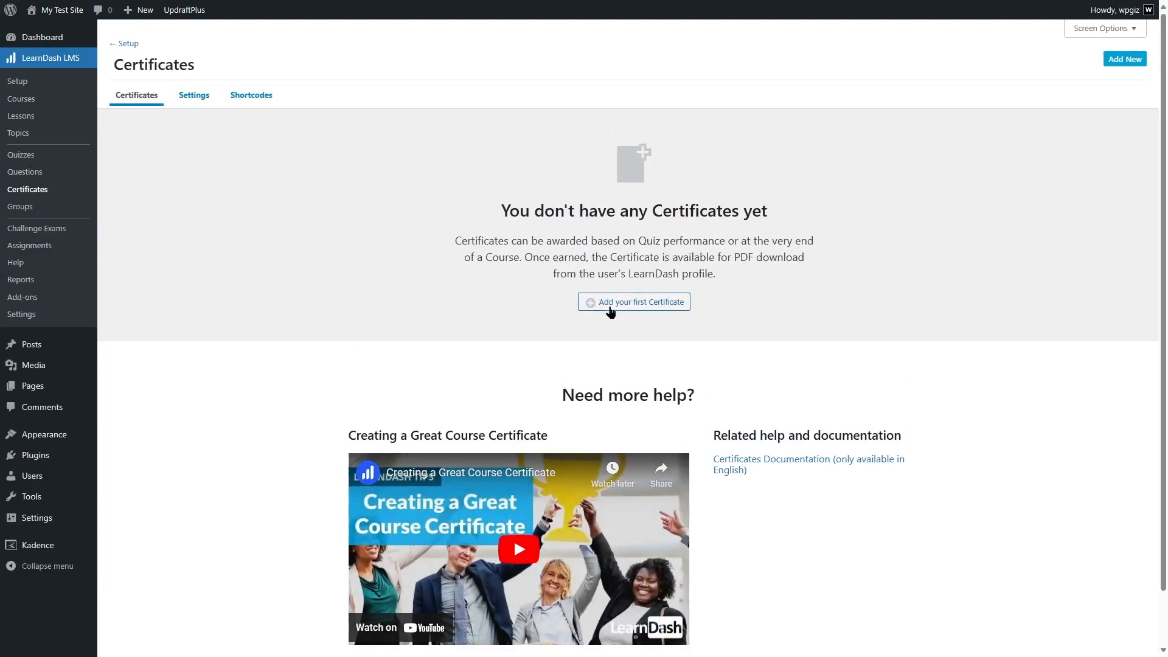
left_click(642, 309)
scroll(385, 214, "down", 5)
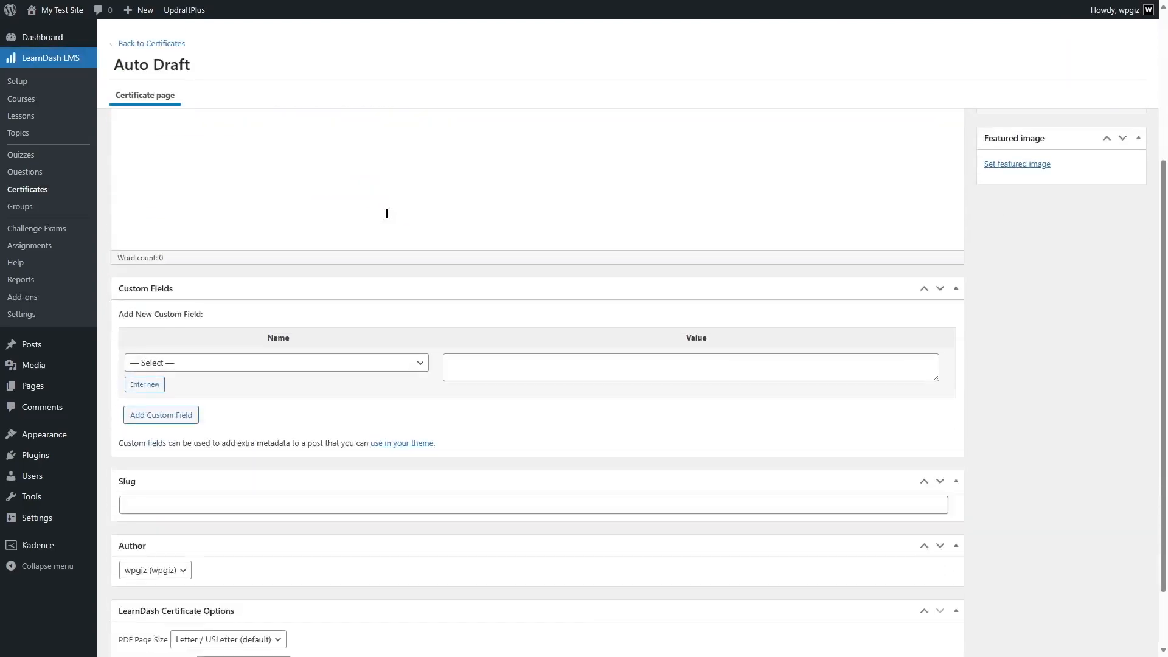
scroll(321, 245, "up", 5)
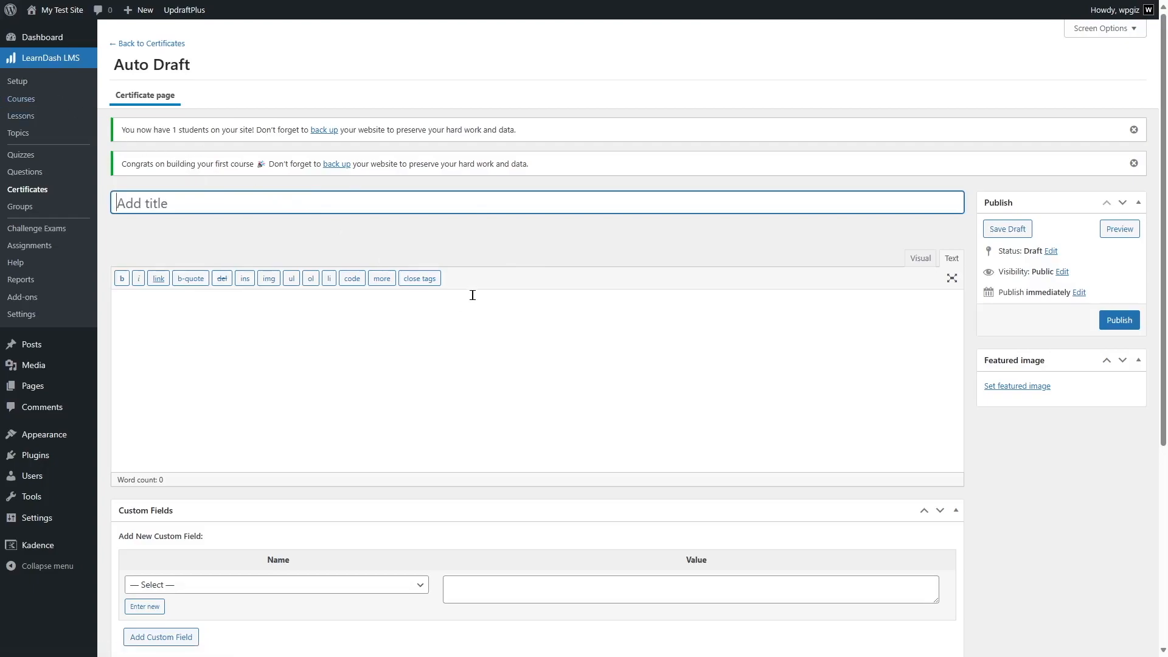
View the live "WordPress Basic For Everyone" course and expand the "How to Install WordPress on Localhost XAMPP 2024" lesson.
left_click(47, 100)
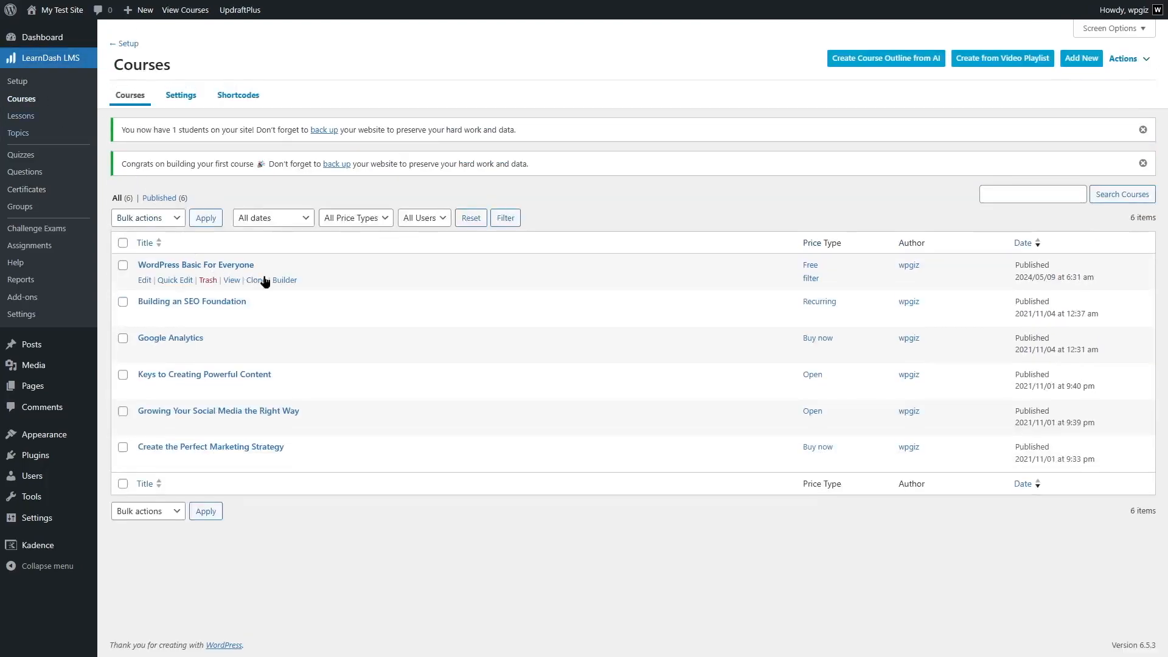
left_click(236, 282)
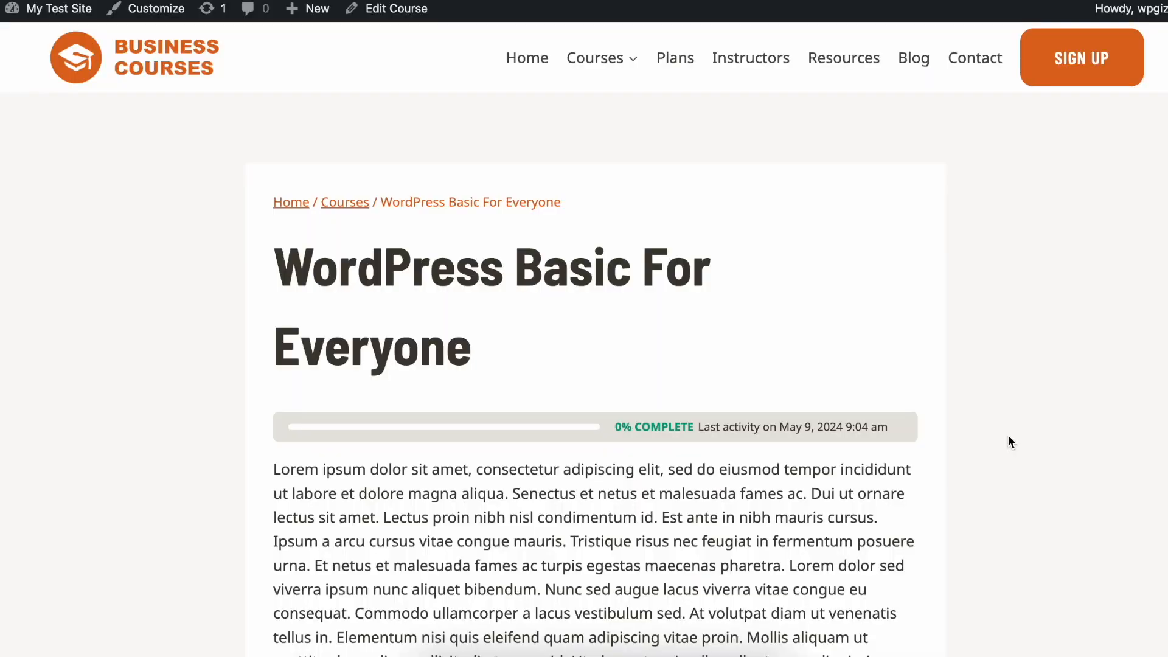
scroll(1008, 435, "down", 20)
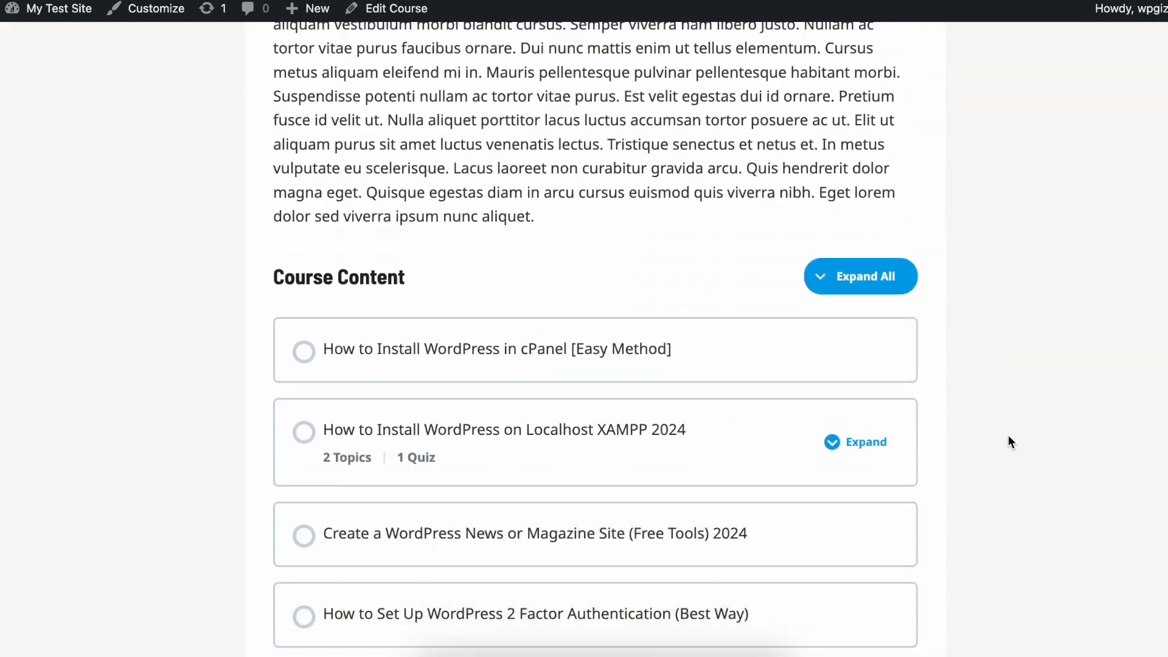
scroll(1008, 441, "down", 1)
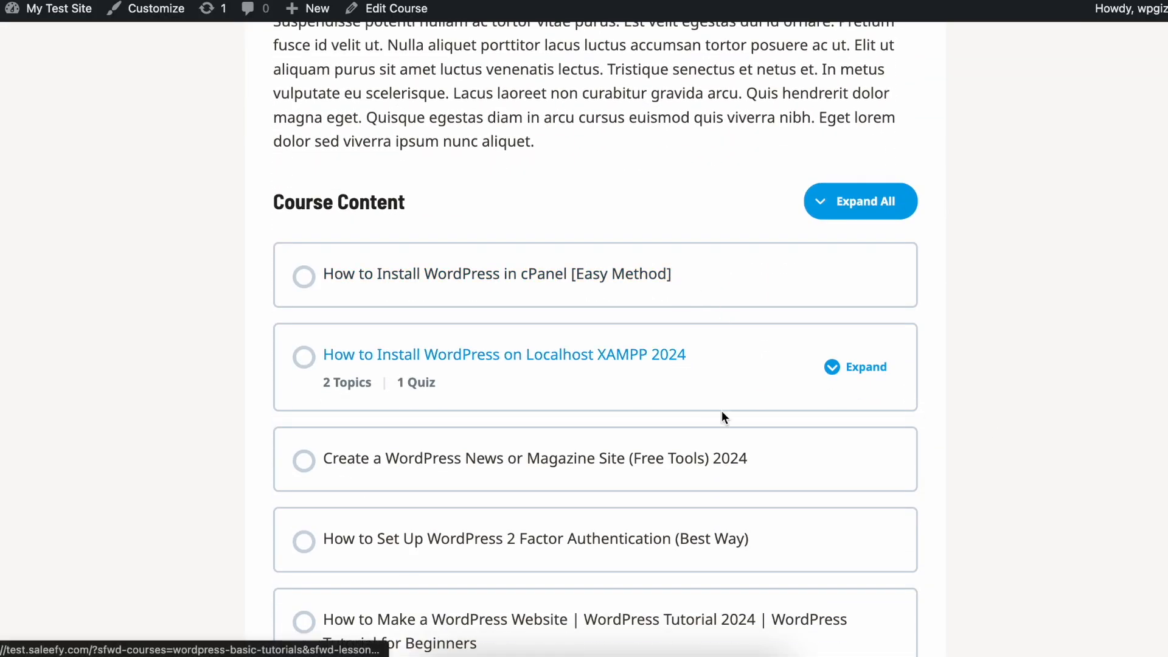
left_click(878, 370)
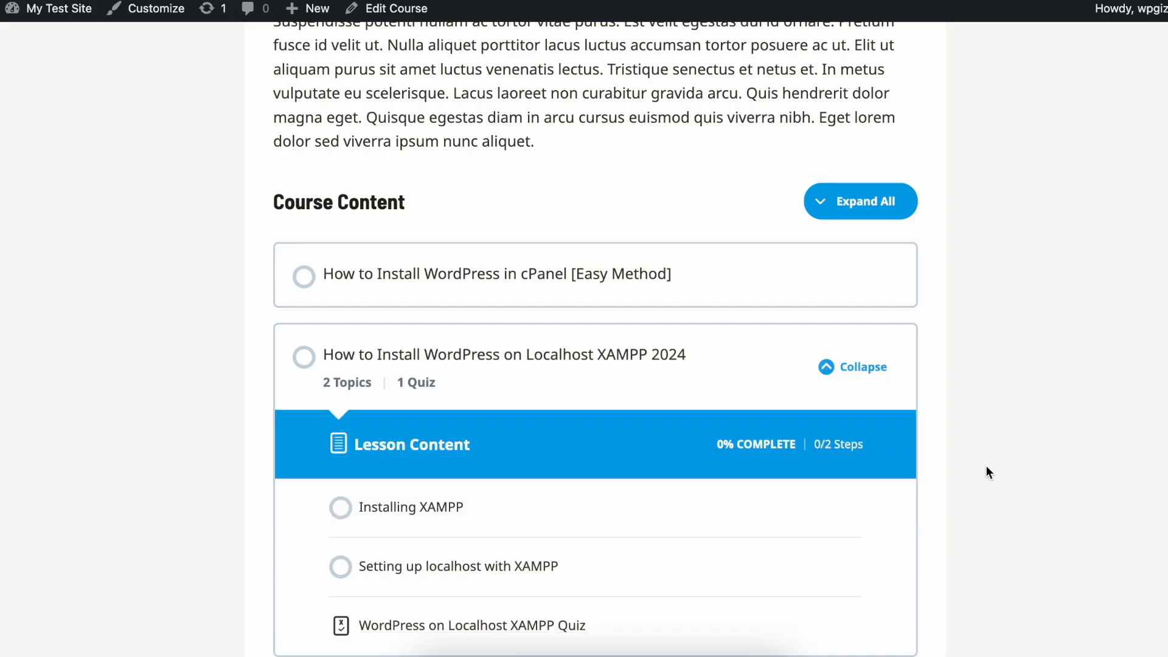
Open the "Installing XAMPP" topic and examine its content, lesson progress, and completion and navigation options.
scroll(987, 465, "down", 3)
left_click(404, 328)
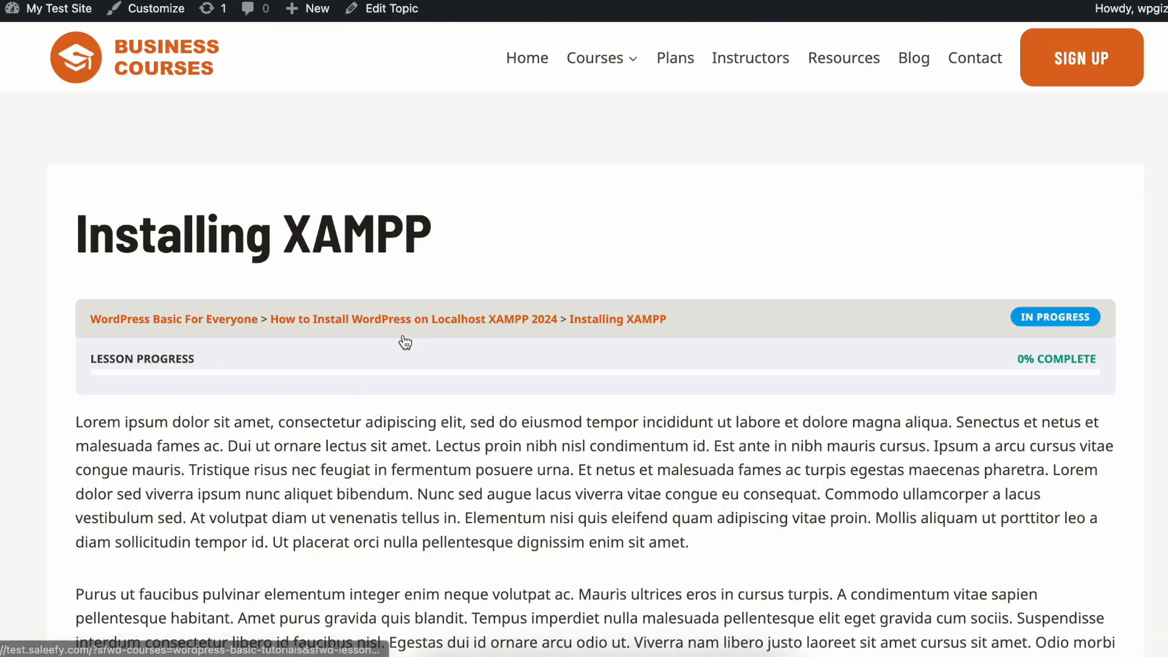
scroll(404, 341, "down", 8)
scroll(426, 487, "down", 9)
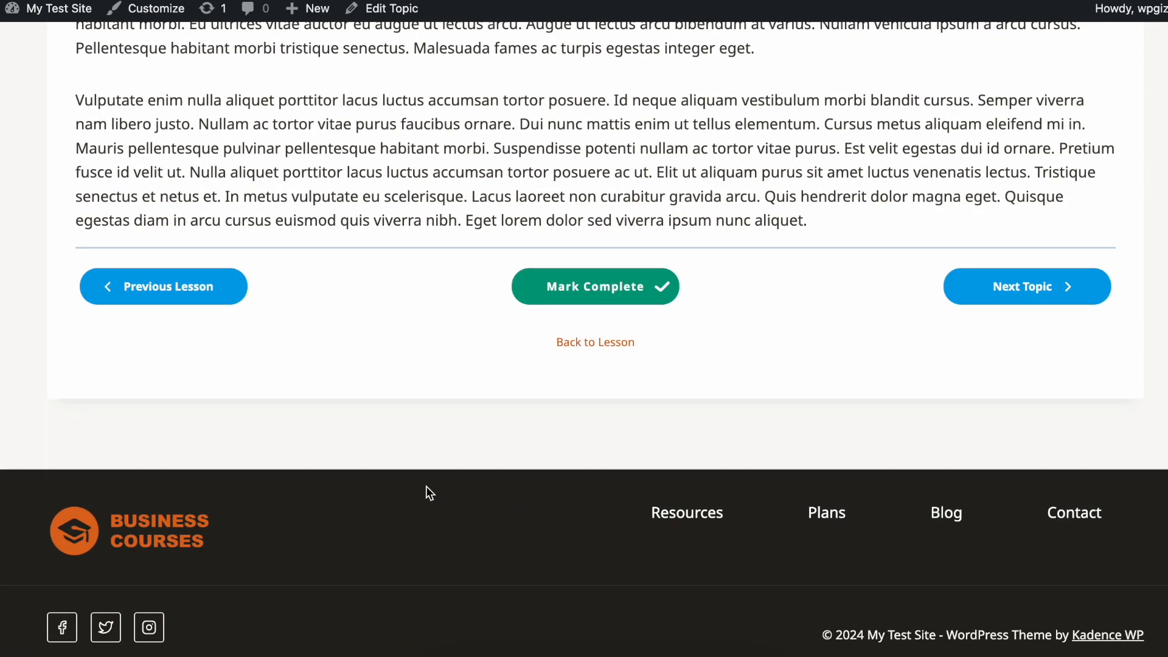
scroll(426, 487, "up", 17)
scroll(365, 420, "down", 1)
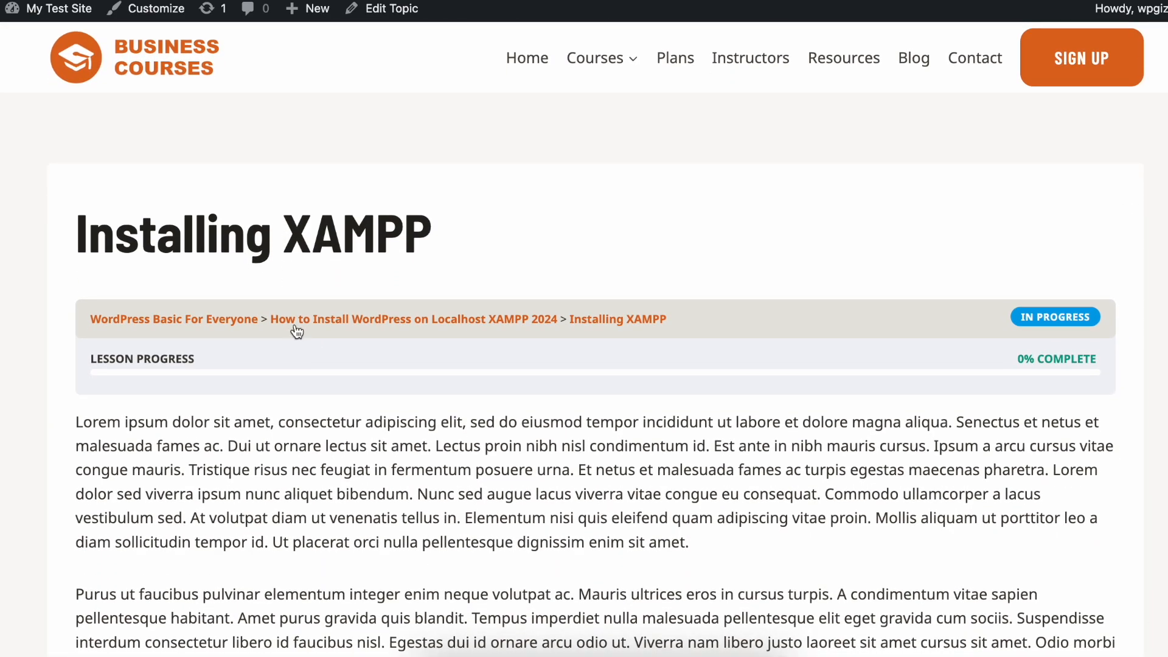
Go back to the course, examine the "How to Install WordPress in cPanel [Easy Method]" lesson's video and description, and return to the course content.
left_click(226, 323)
scroll(623, 396, "down", 10)
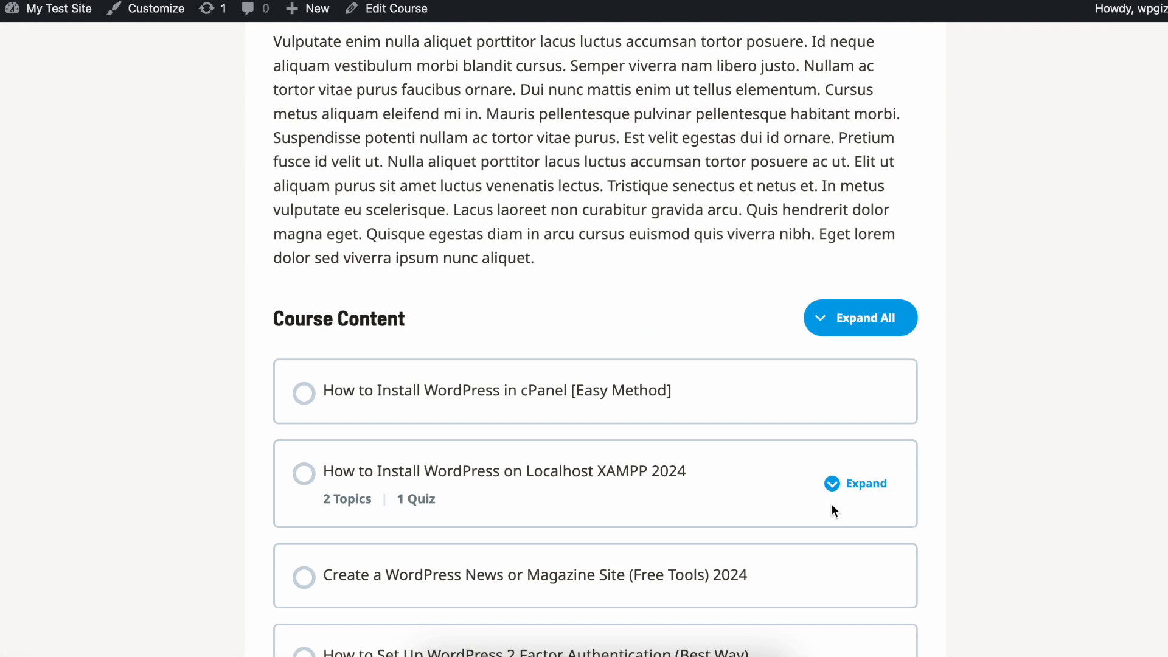
left_click(546, 392)
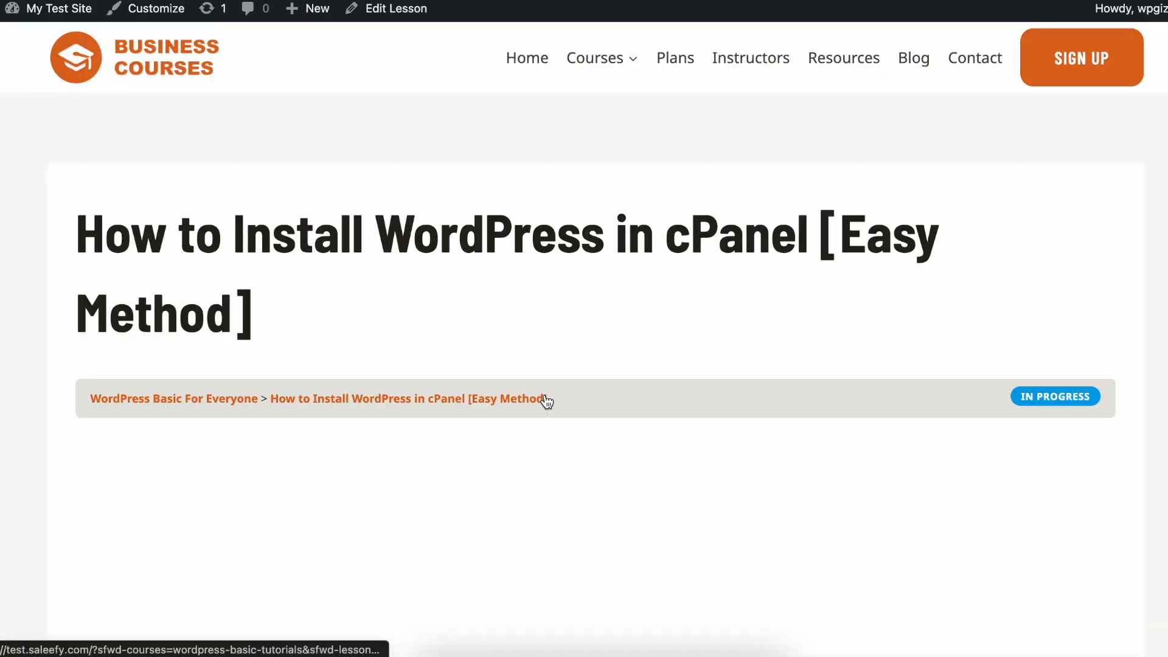
scroll(586, 464, "down", 6)
scroll(616, 514, "down", 15)
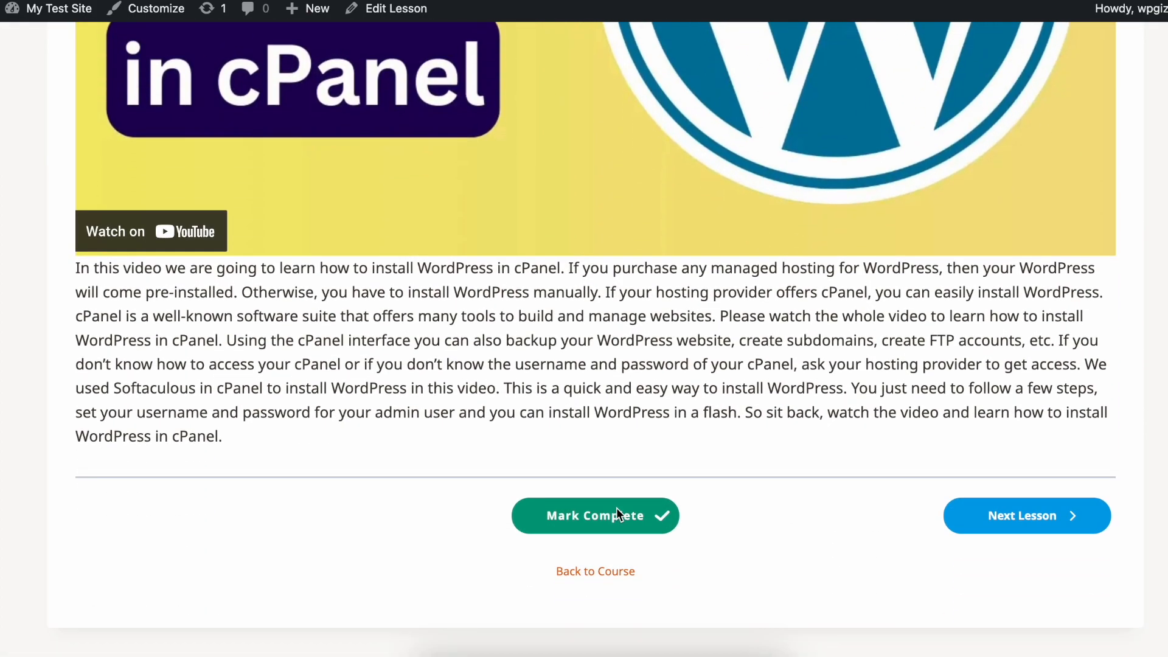
scroll(617, 514, "up", 15)
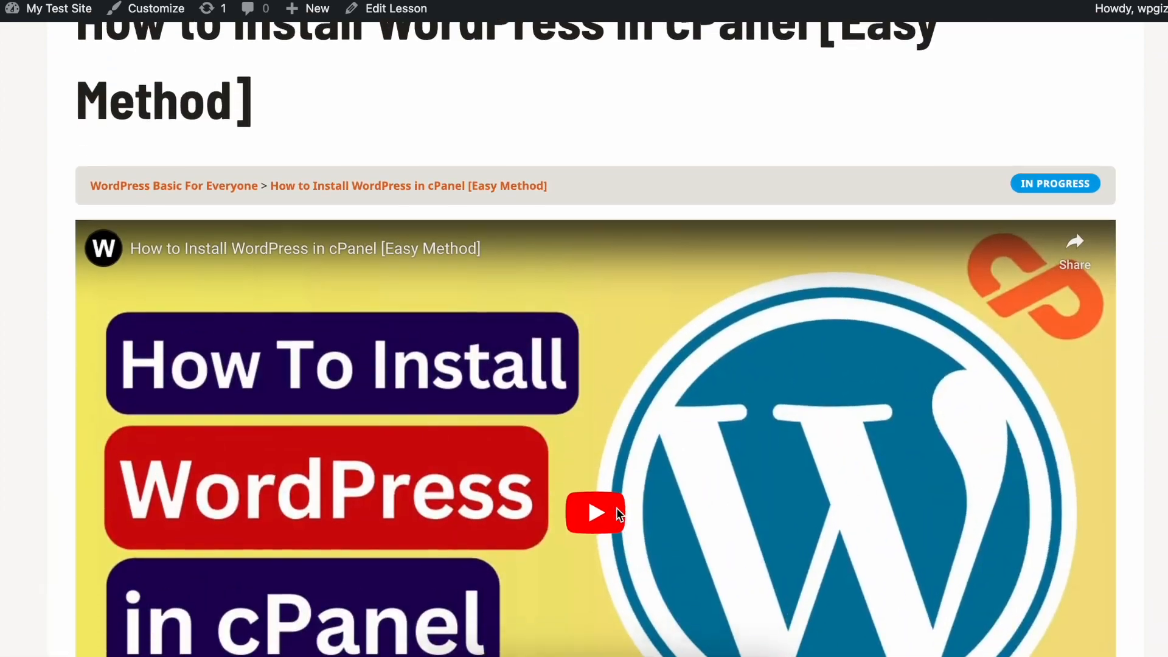
left_click(202, 229)
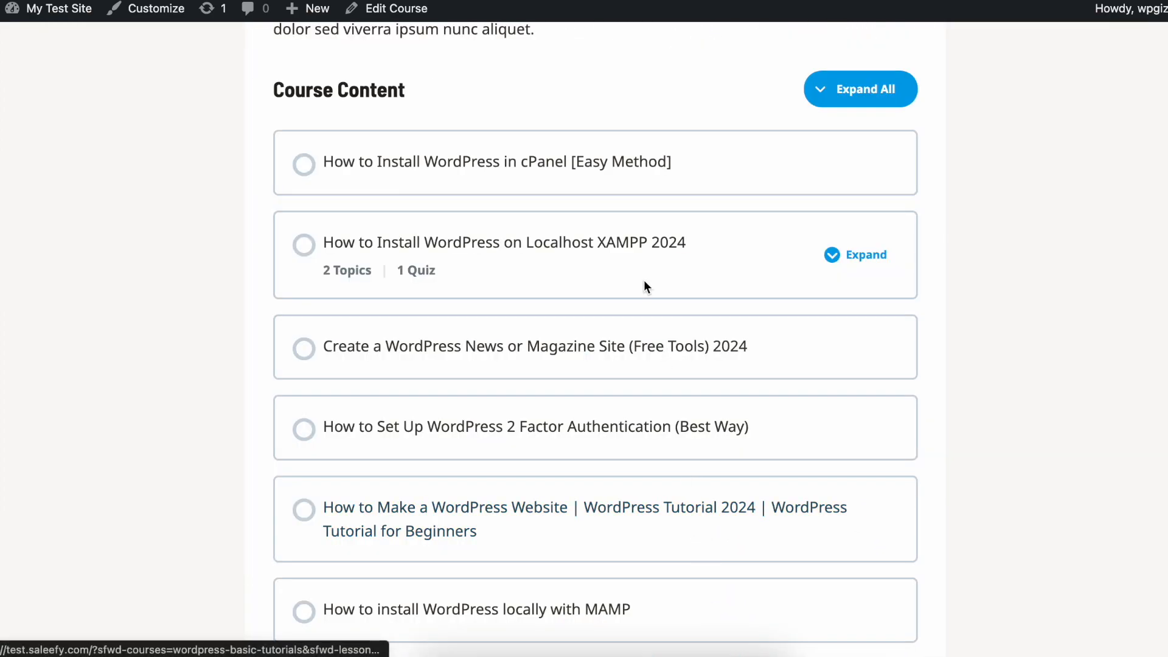